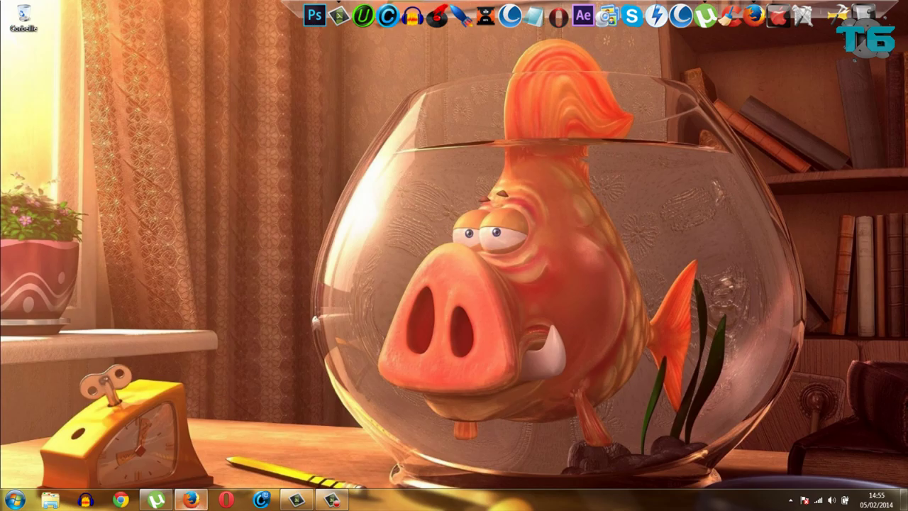
# - Switch to Firefox and download UniversalThemePatcher_20090409.zip from the LO4D.com Mirror, saving the file to disk
pyautogui.click(191, 500)
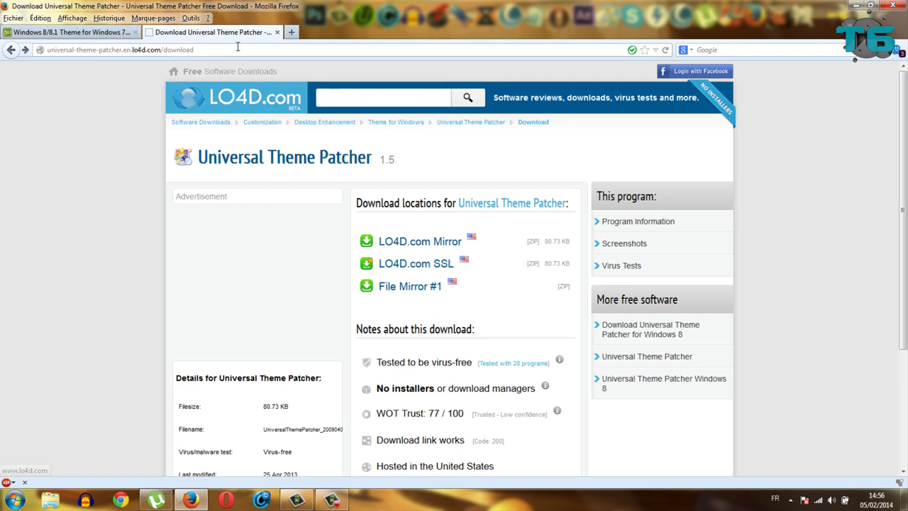
pyautogui.click(204, 49)
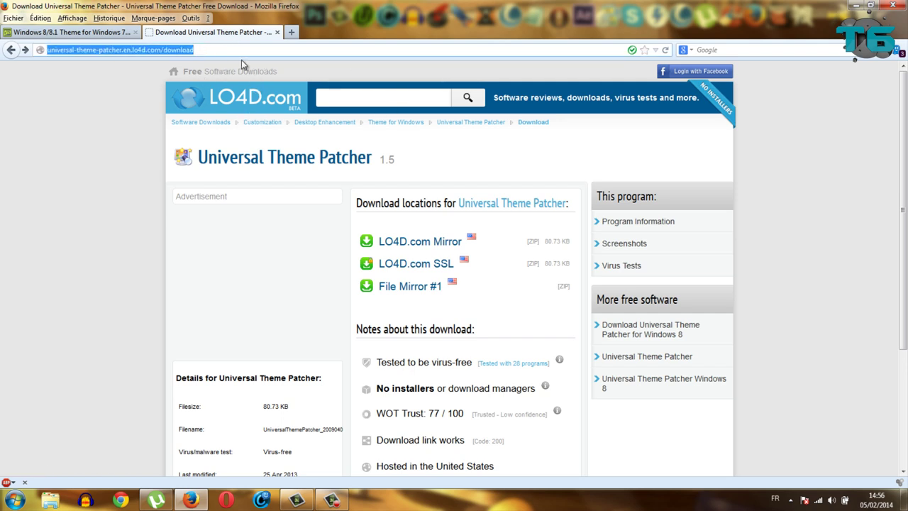
pyautogui.click(778, 108)
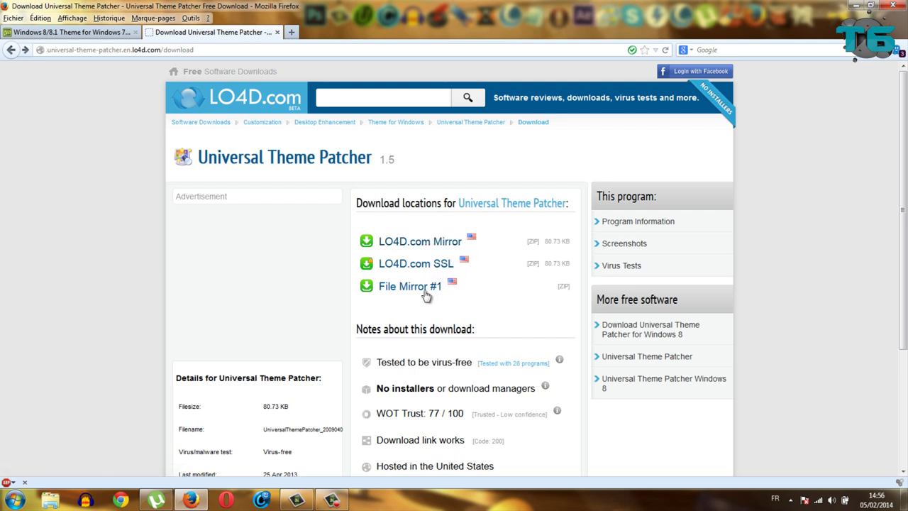
pyautogui.click(446, 244)
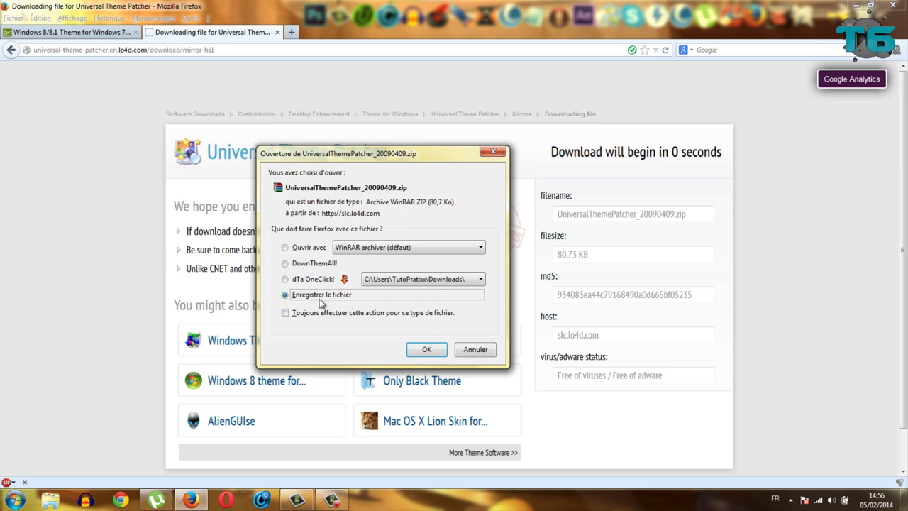
pyautogui.click(427, 350)
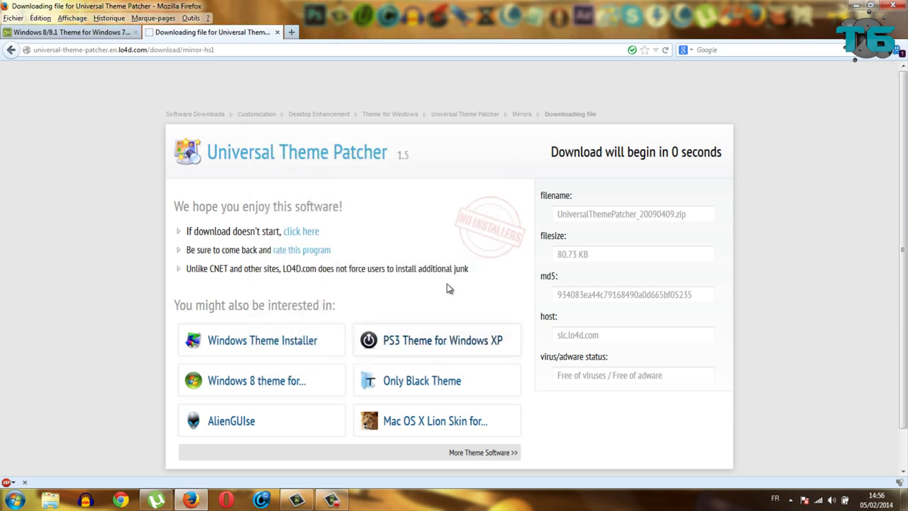
# - Open the newest downloaded archive, UniversalThemePatcher_20090409(3).zip, from the browser's download history and maximize the WinRAR window
pyautogui.click(190, 17)
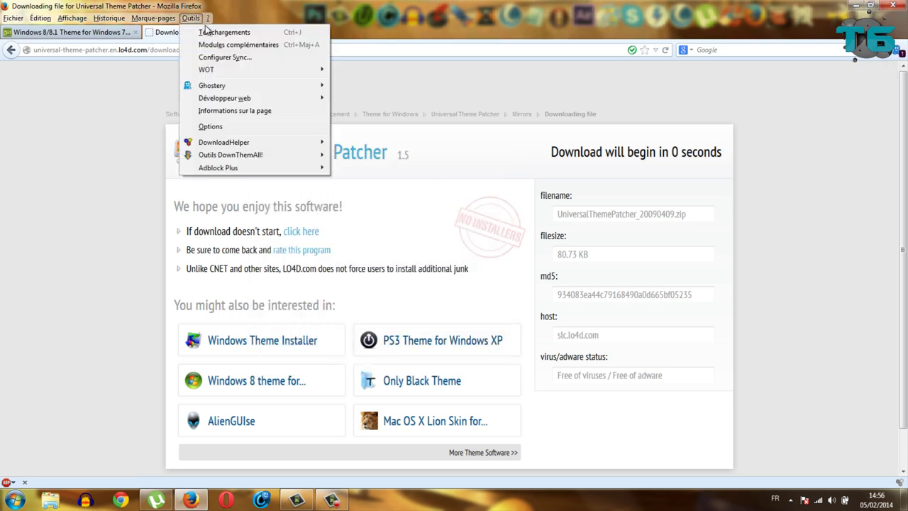
pyautogui.click(222, 32)
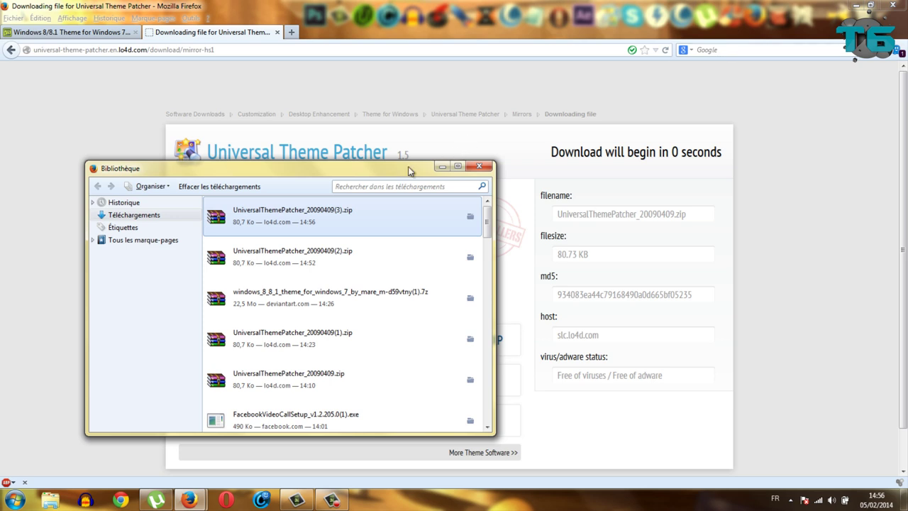
pyautogui.moveTo(409, 170); pyautogui.dragTo(520, 42)
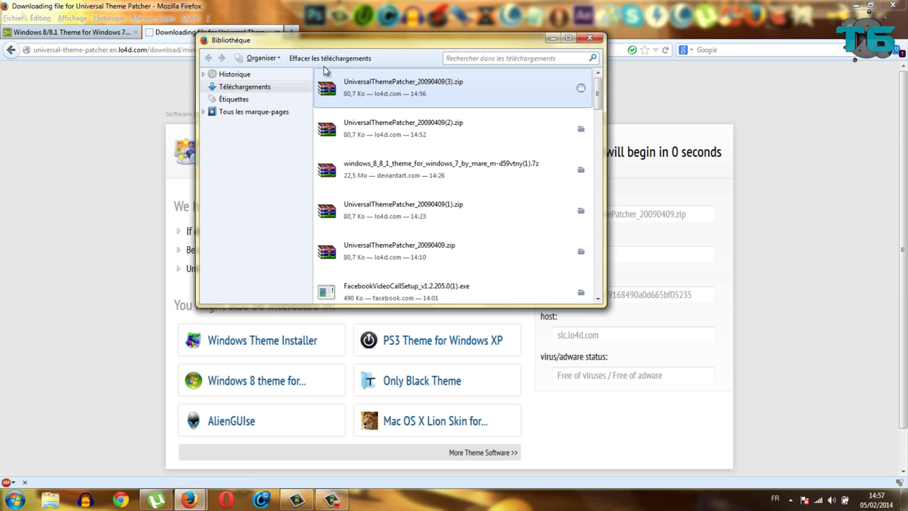
pyautogui.doubleClick(458, 84)
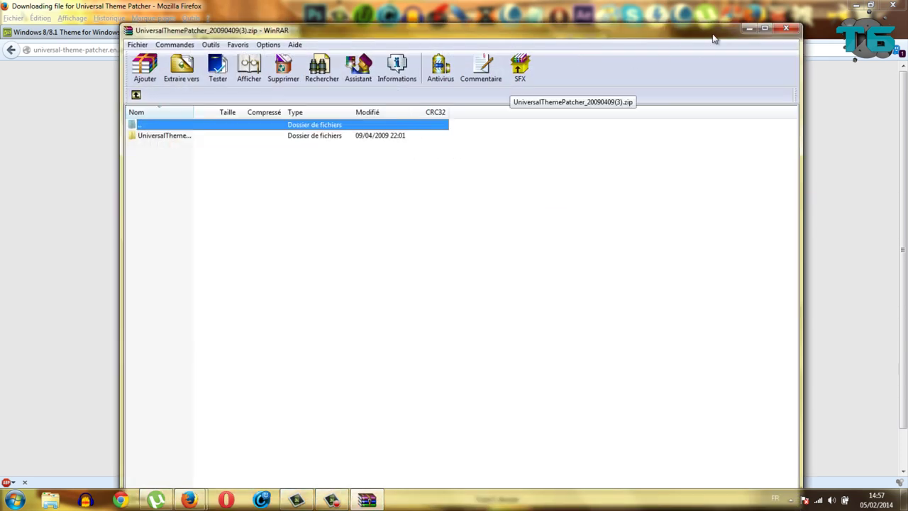
pyautogui.moveTo(715, 39); pyautogui.dragTo(679, 121)
pyautogui.click(596, 35)
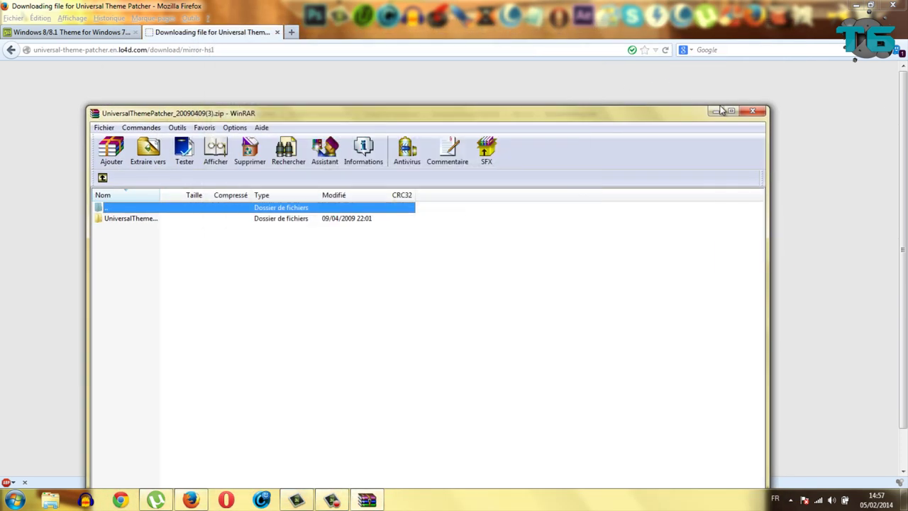
pyautogui.click(732, 111)
# - Extract the Universal Theme Patcher folder from the archive to the desktop (Bureau) and close WinRAR
pyautogui.click(75, 111)
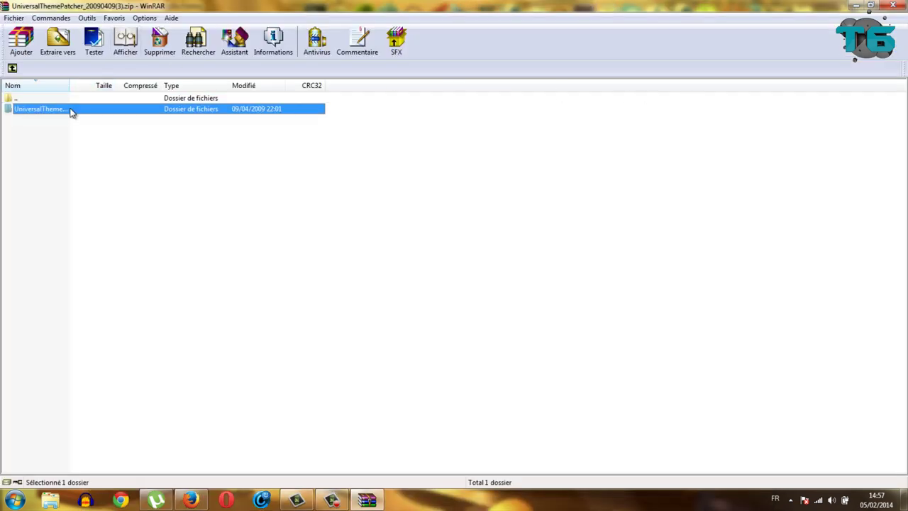
pyautogui.click(71, 50)
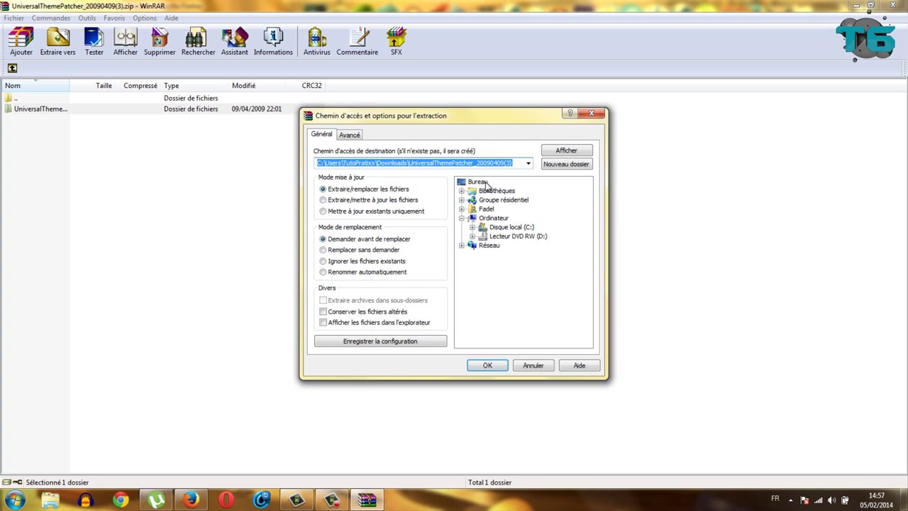
pyautogui.click(487, 183)
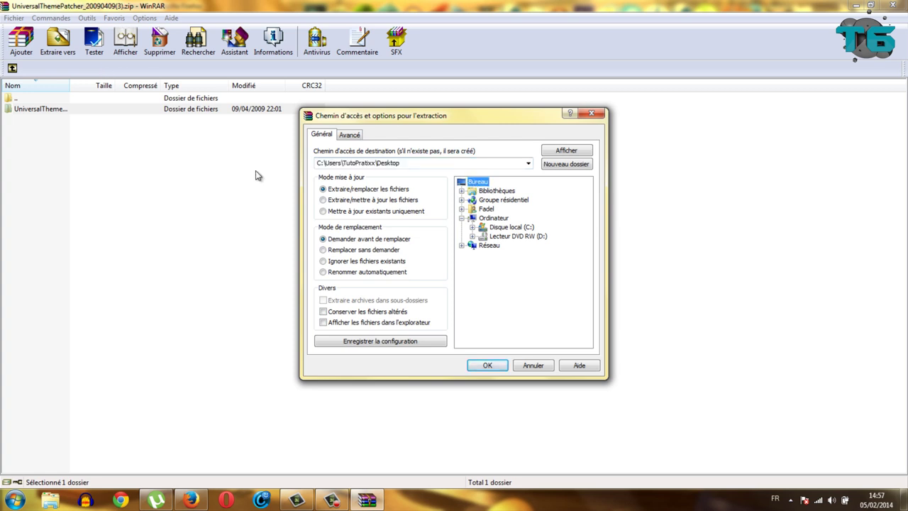
pyautogui.click(487, 365)
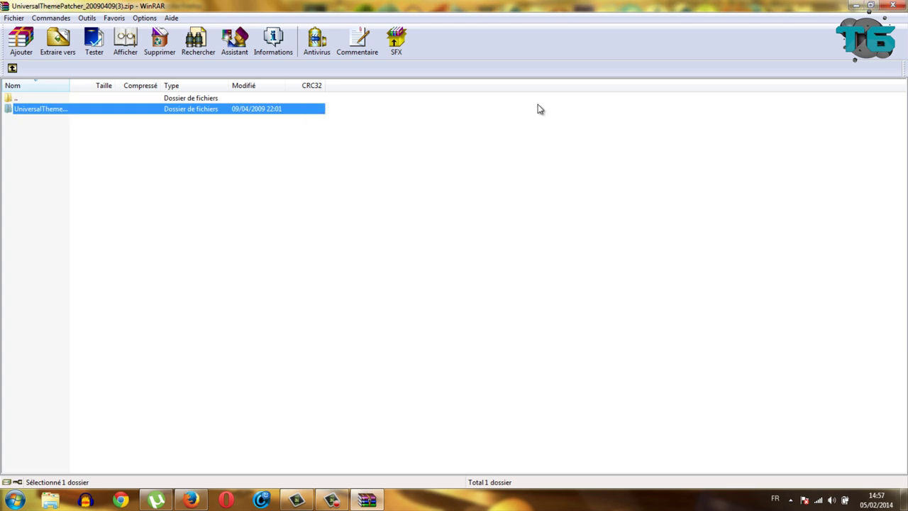
pyautogui.hotkey('alt', 'F4')
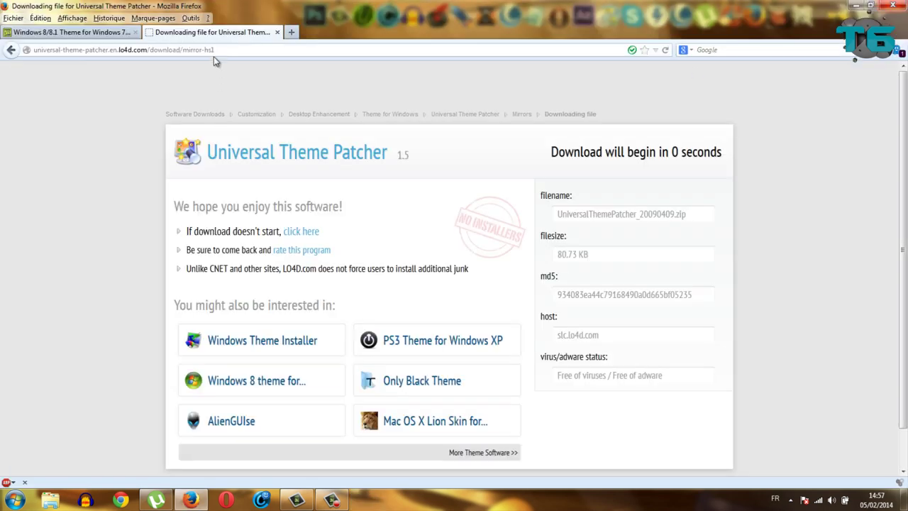
# - Close the patcher's download page, minimize the browser and open the extracted UniversalThemePatcher_20090409 folder from the desktop
pyautogui.click(278, 33)
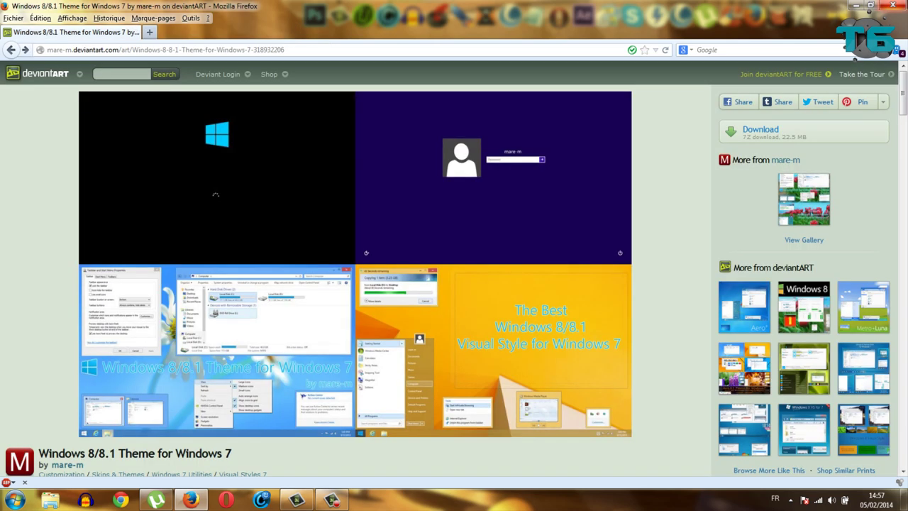
pyautogui.click(857, 5)
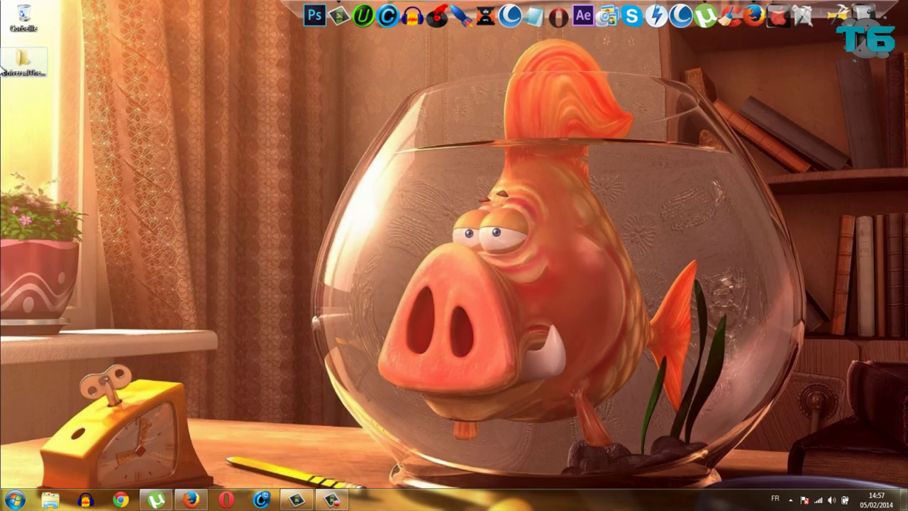
pyautogui.moveTo(263, 138); pyautogui.dragTo(428, 242)
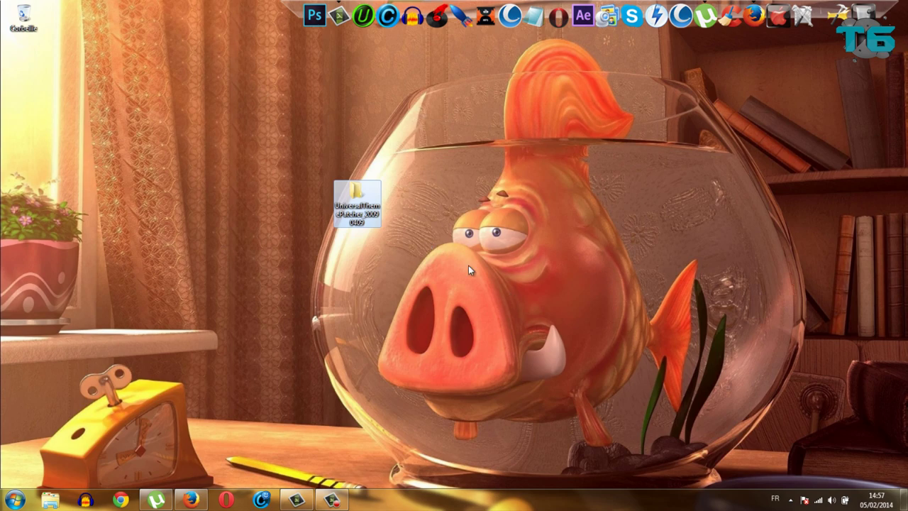
pyautogui.doubleClick(358, 202)
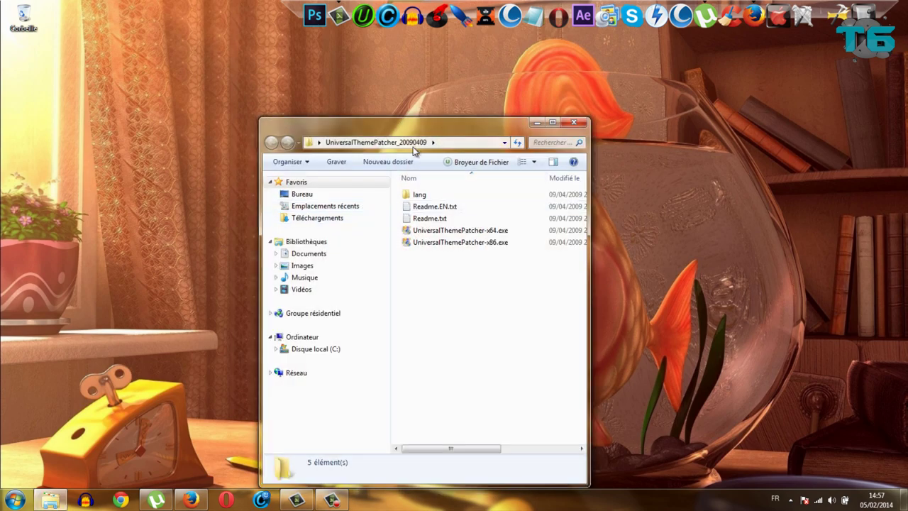
pyautogui.moveTo(415, 150); pyautogui.dragTo(395, 309)
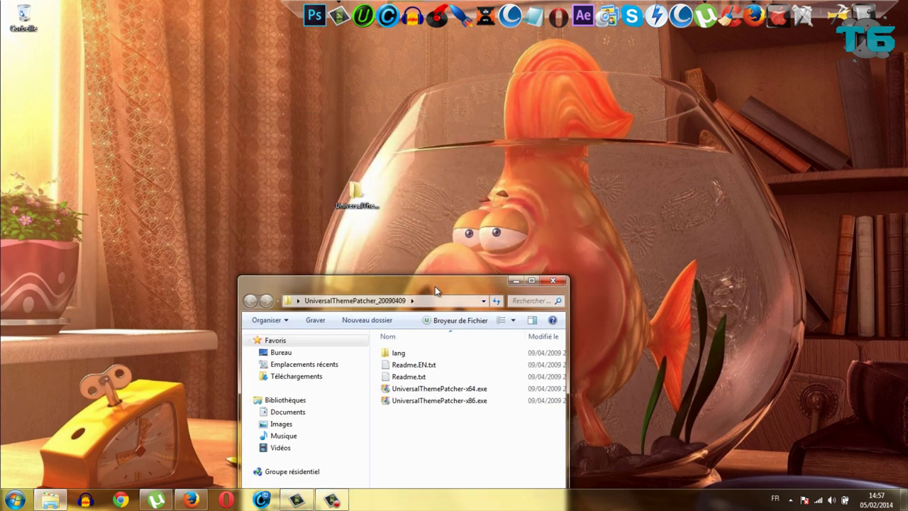
pyautogui.moveTo(435, 272); pyautogui.dragTo(447, 146)
pyautogui.moveTo(450, 290); pyautogui.dragTo(472, 100)
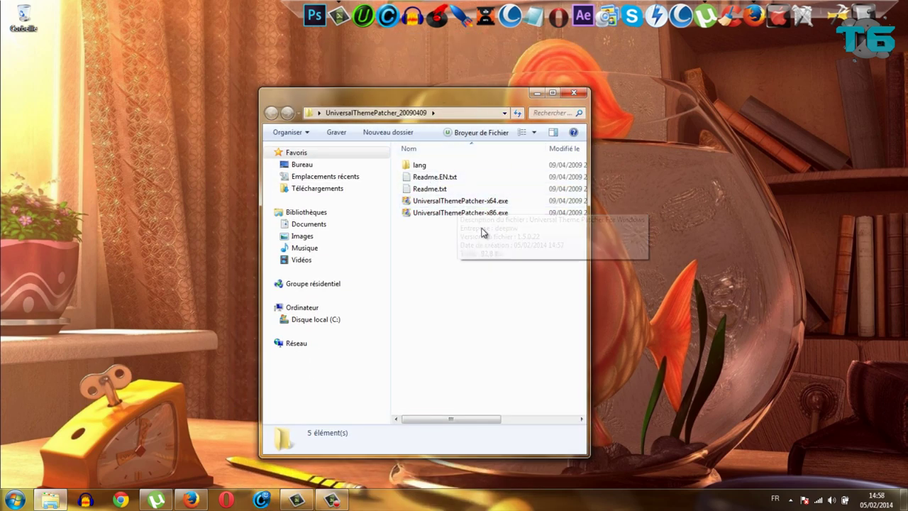
pyautogui.click(498, 213)
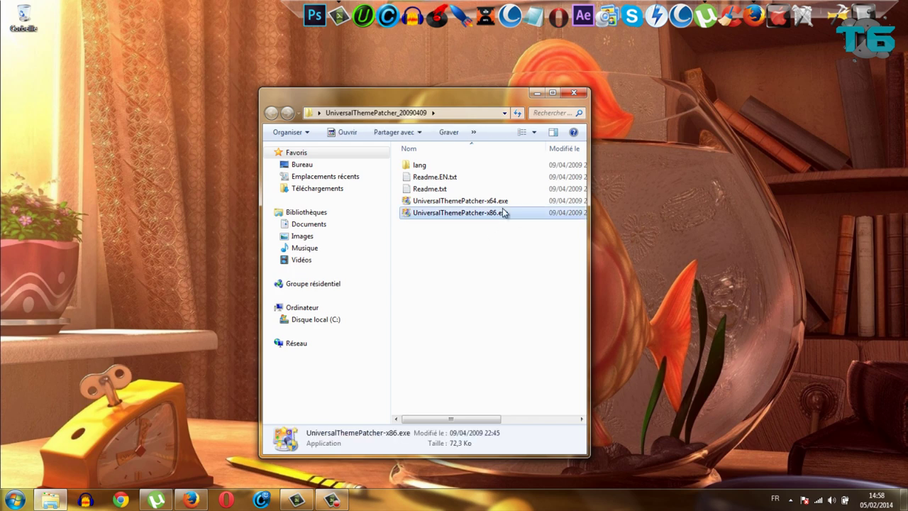
pyautogui.moveTo(510, 241); pyautogui.dragTo(509, 204)
pyautogui.click(502, 301)
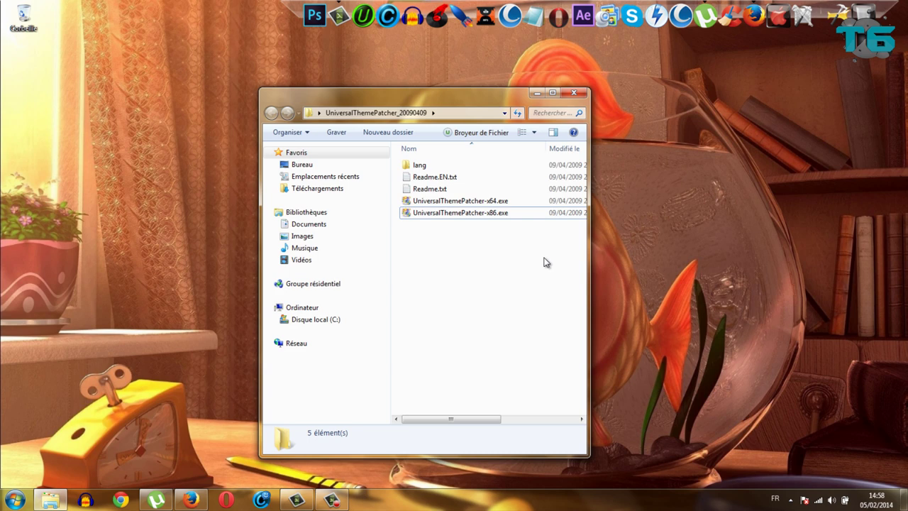
pyautogui.click(505, 222)
pyautogui.click(495, 314)
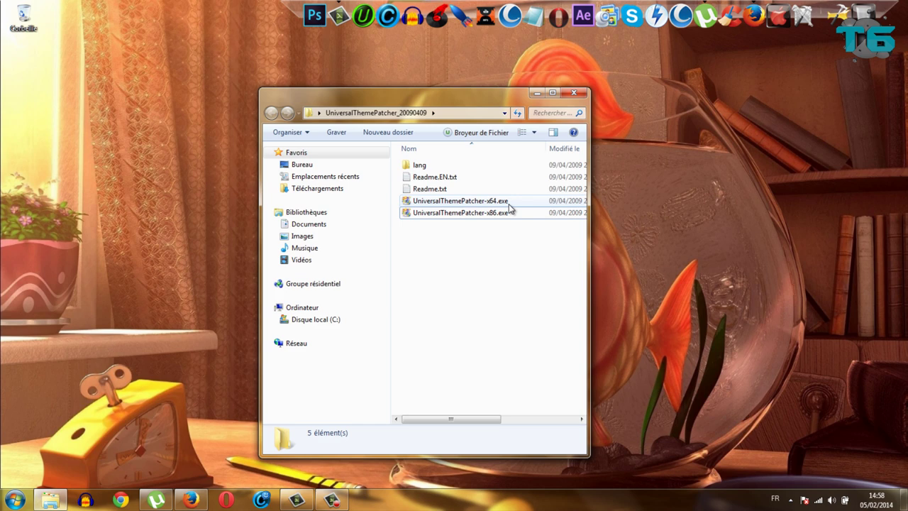
# - Search Windows for "système", check the system type on the System information page and close it
pyautogui.click(5, 497)
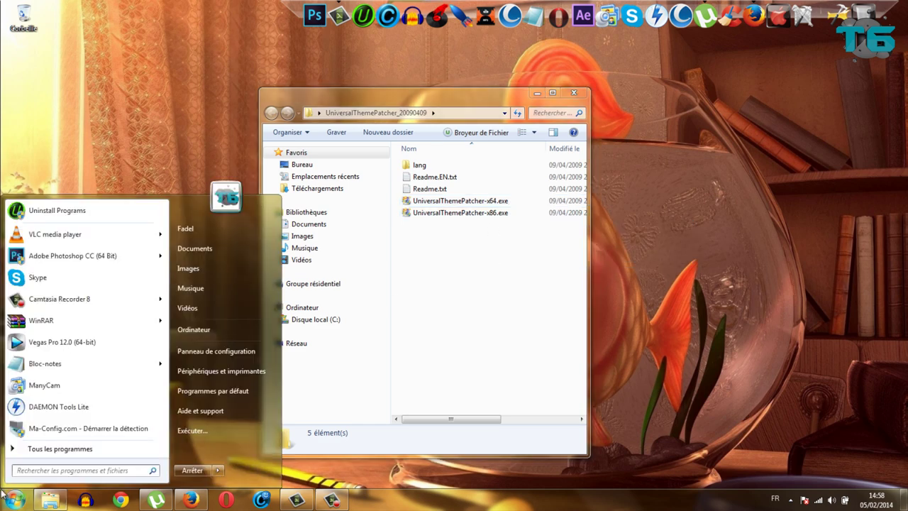
pyautogui.click(62, 474)
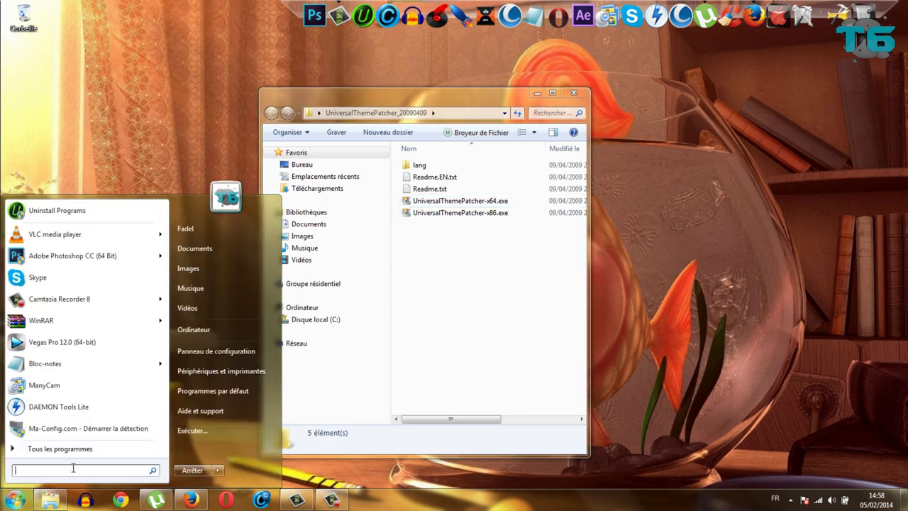
pyautogui.write('système')
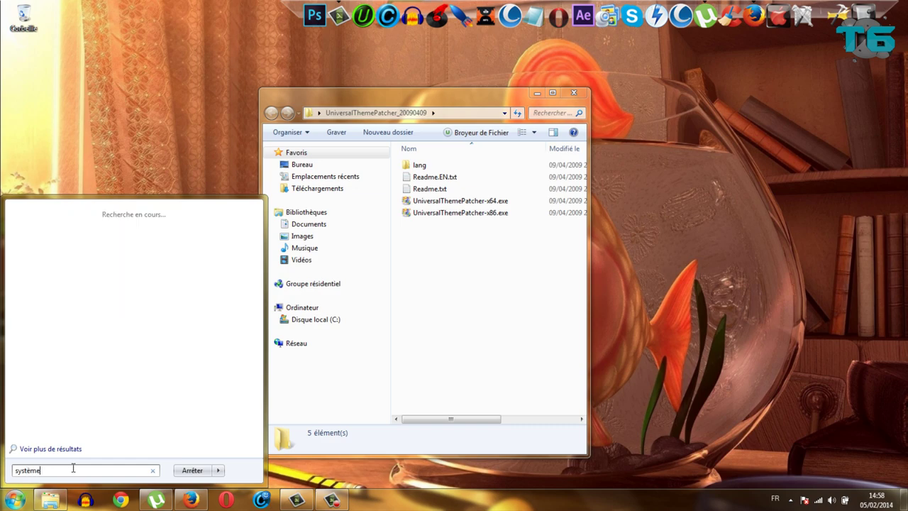
pyautogui.click(48, 278)
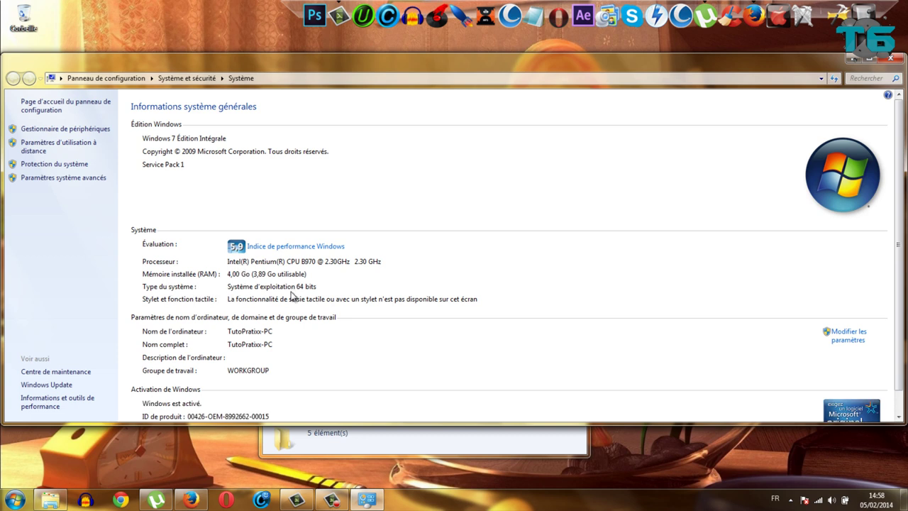
pyautogui.click(883, 61)
# - Run UniversalThemePatcher-x64.exe as administrator with English as the user interface language
pyautogui.click(454, 213)
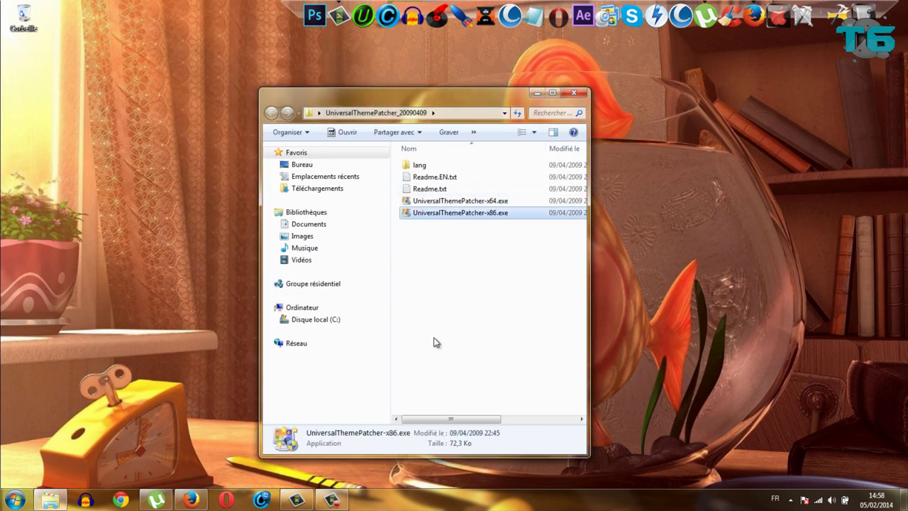
pyautogui.click(511, 201)
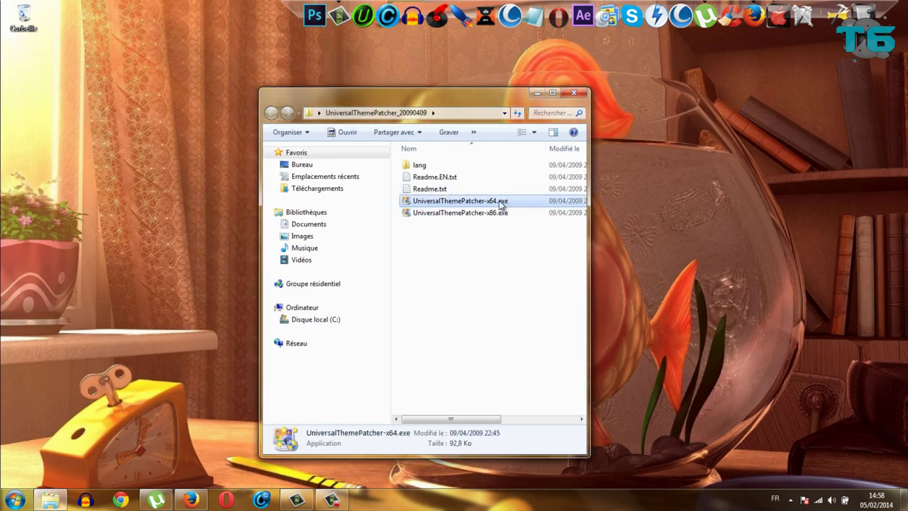
pyautogui.rightClick(502, 203)
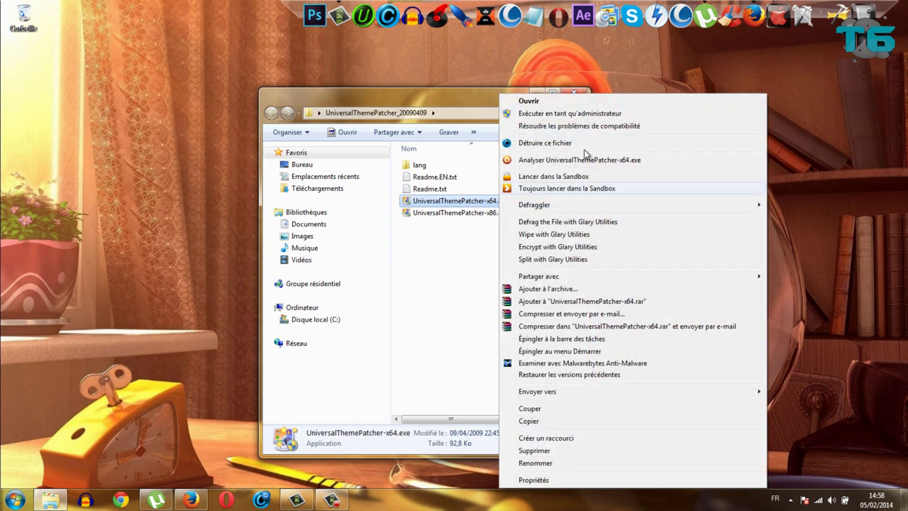
pyautogui.click(607, 115)
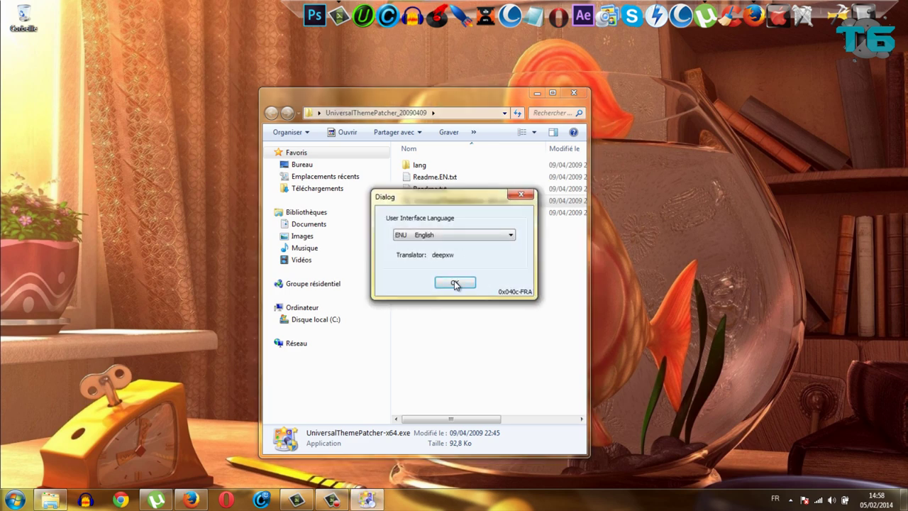
pyautogui.click(459, 236)
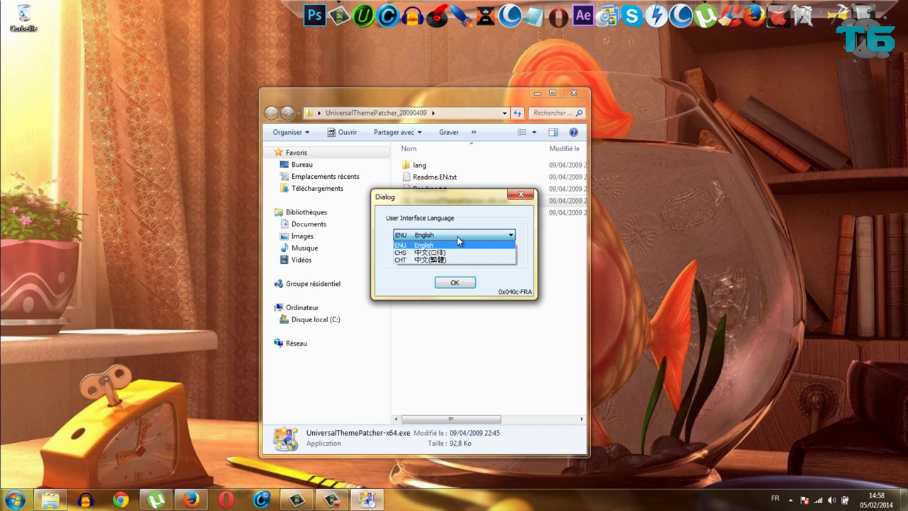
pyautogui.click(485, 248)
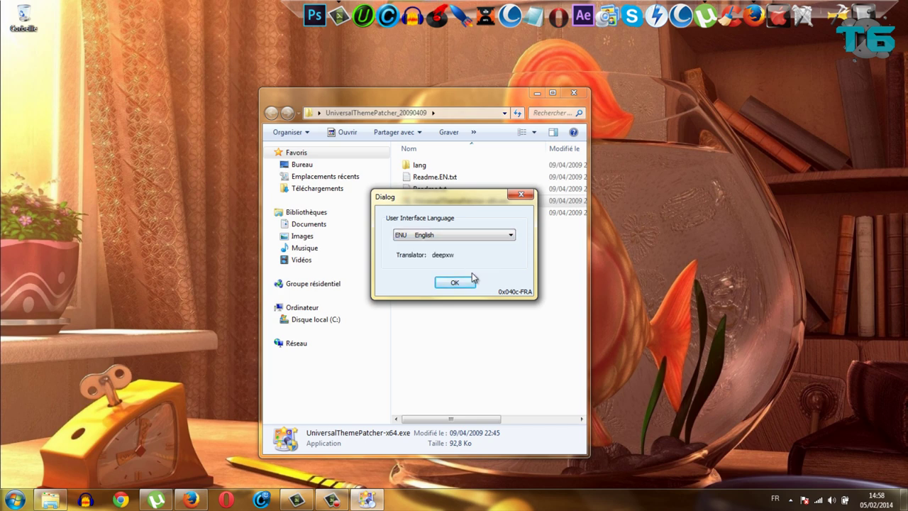
pyautogui.click(468, 283)
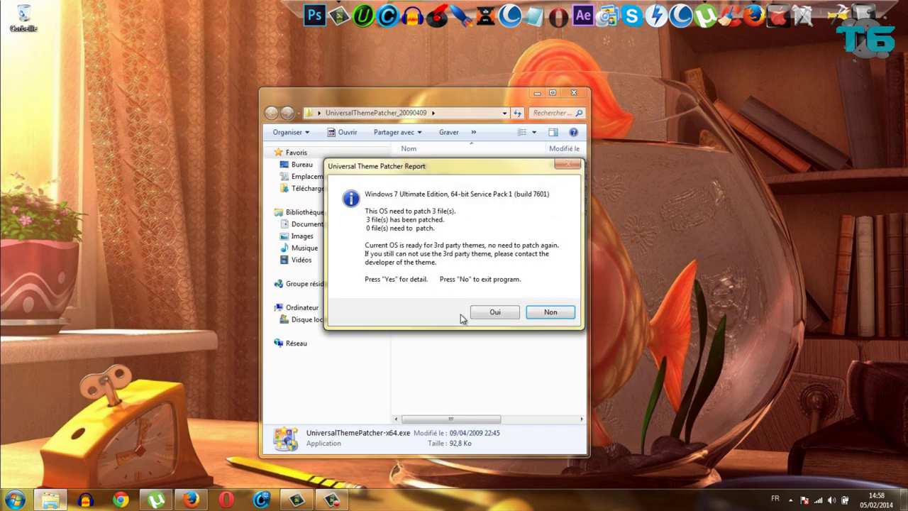
# - View the patcher's file details, close Universal Theme Patcher and move its folder beside the Corbeille icon on the desktop
pyautogui.click(495, 312)
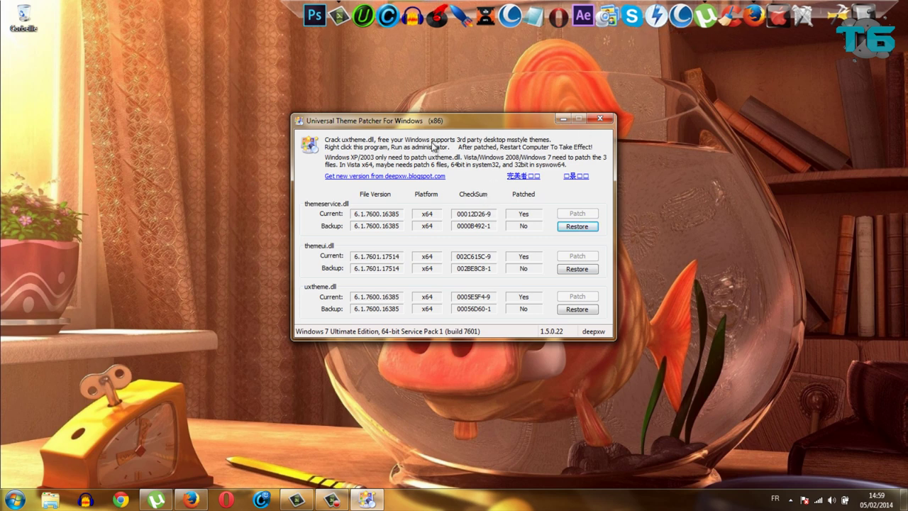
pyautogui.click(606, 119)
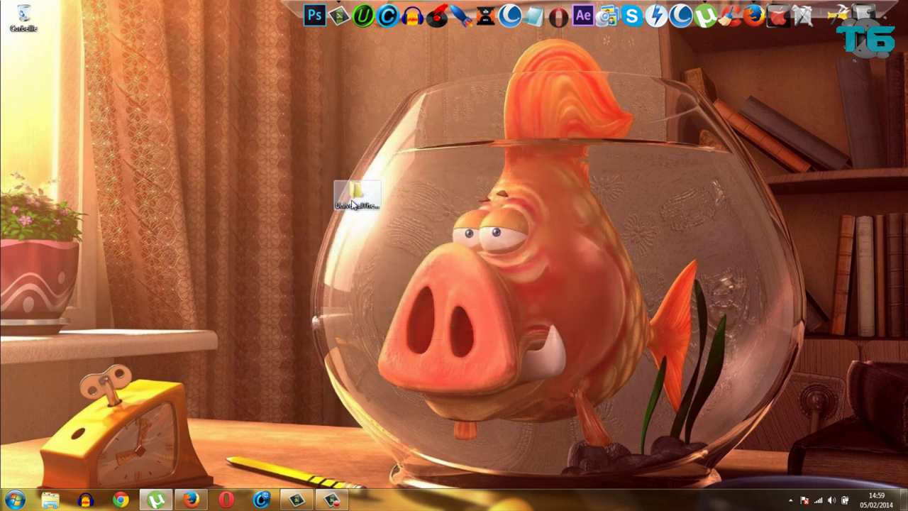
pyautogui.moveTo(355, 190); pyautogui.dragTo(128, 30)
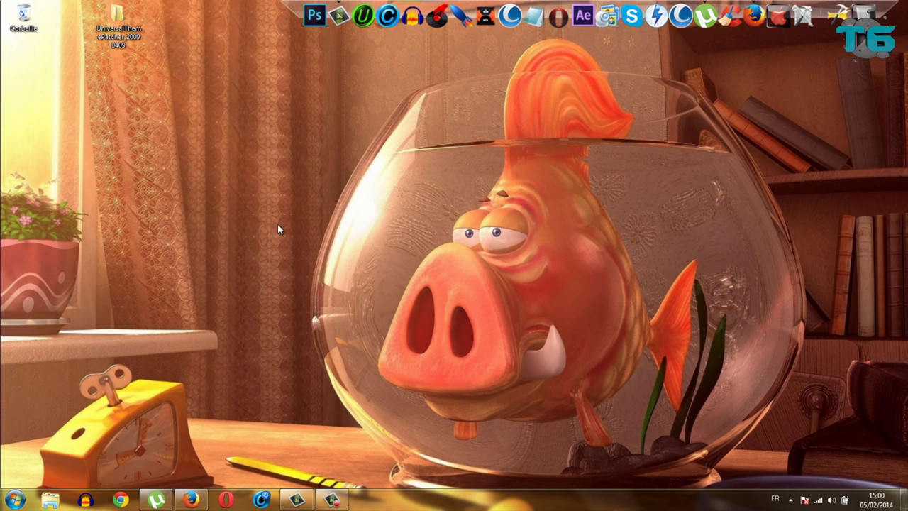
# - Switch to Firefox and review the preview and pack description on the deviantART Windows 8/8.1 Theme for Windows 7 page
pyautogui.moveTo(198, 506)
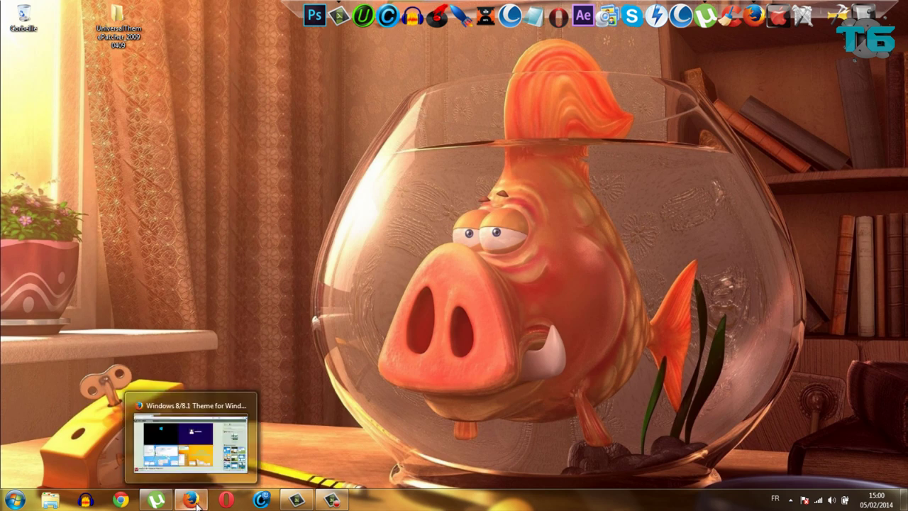
pyautogui.click(198, 506)
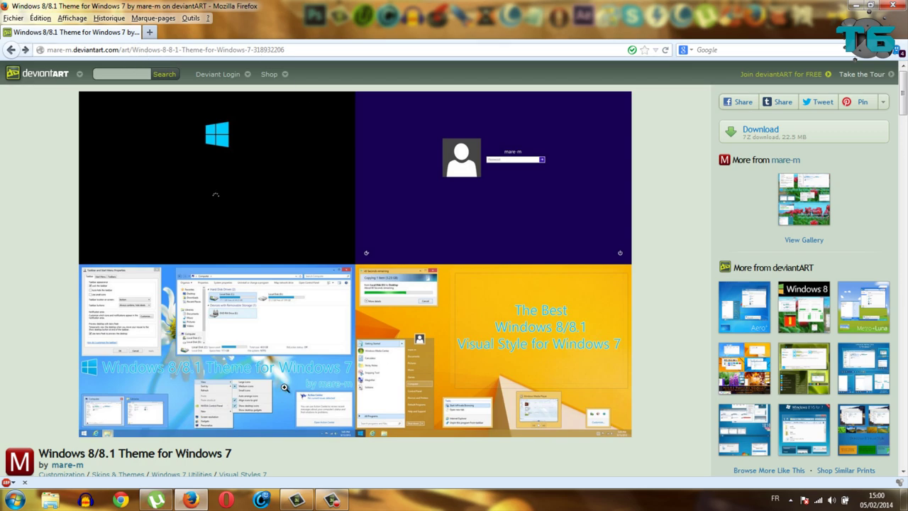
pyautogui.scroll(-4, 496, 410)
pyautogui.scroll(4, 496, 410)
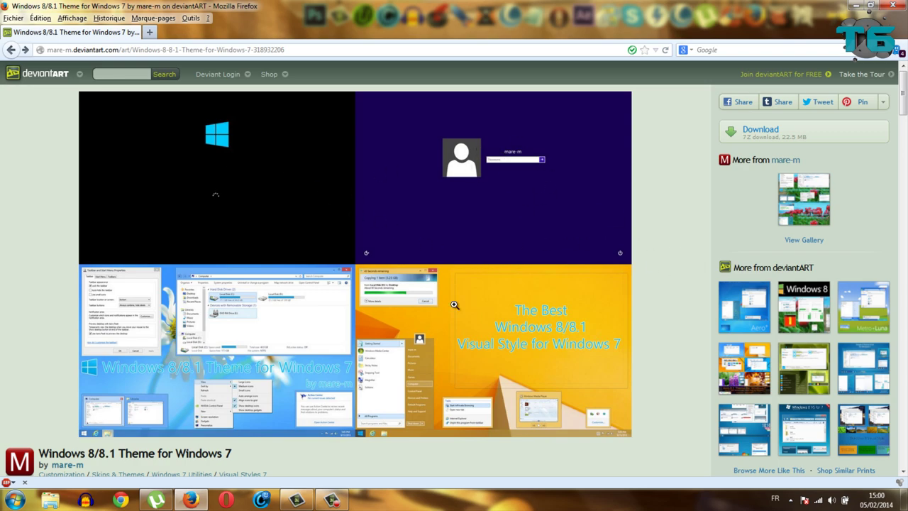
pyautogui.scroll(-5, 427, 278)
pyautogui.scroll(2, 350, 146)
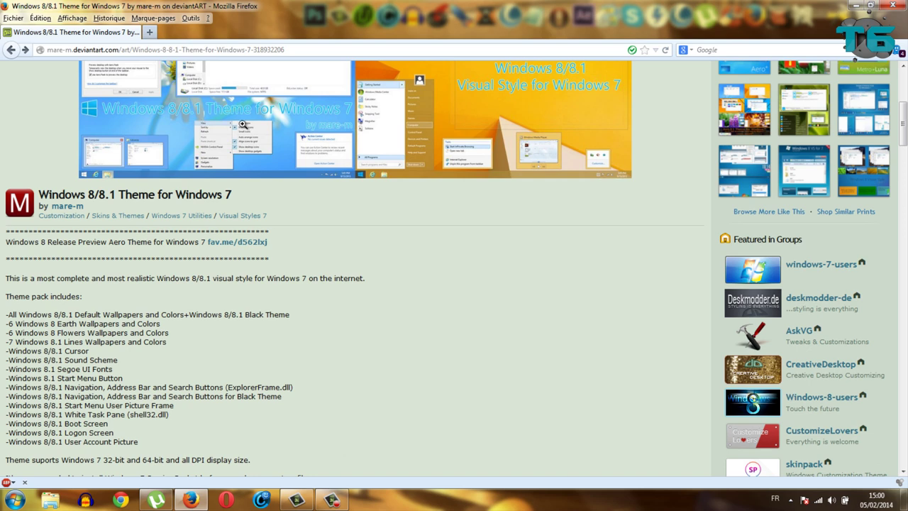
pyautogui.scroll(3, 569, 283)
pyautogui.scroll(1, 570, 282)
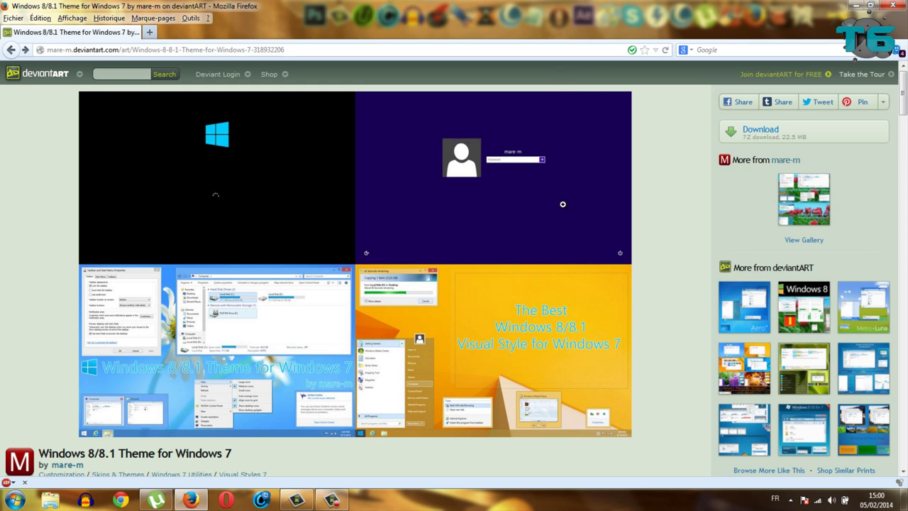
# - Download the Windows 8/8.1 theme 7Z archive from the deviantART page and save the file
pyautogui.click(772, 135)
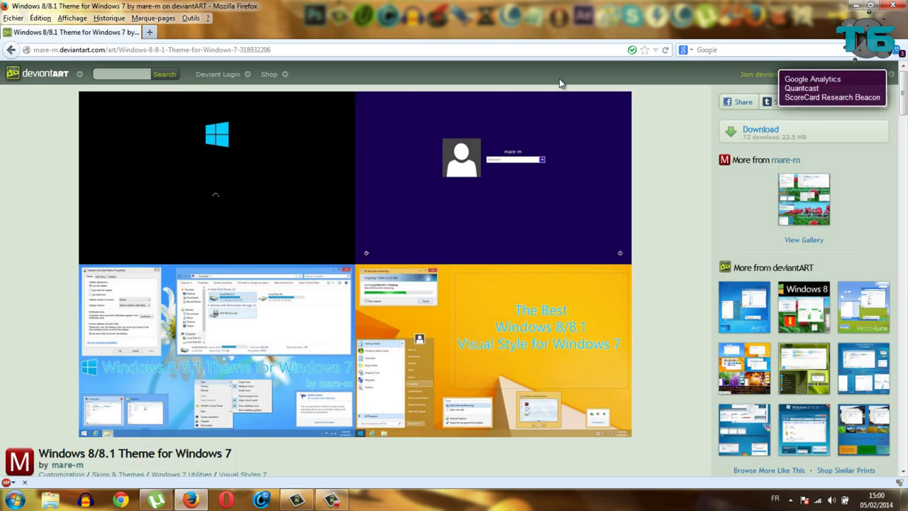
pyautogui.click(191, 18)
pyautogui.click(213, 32)
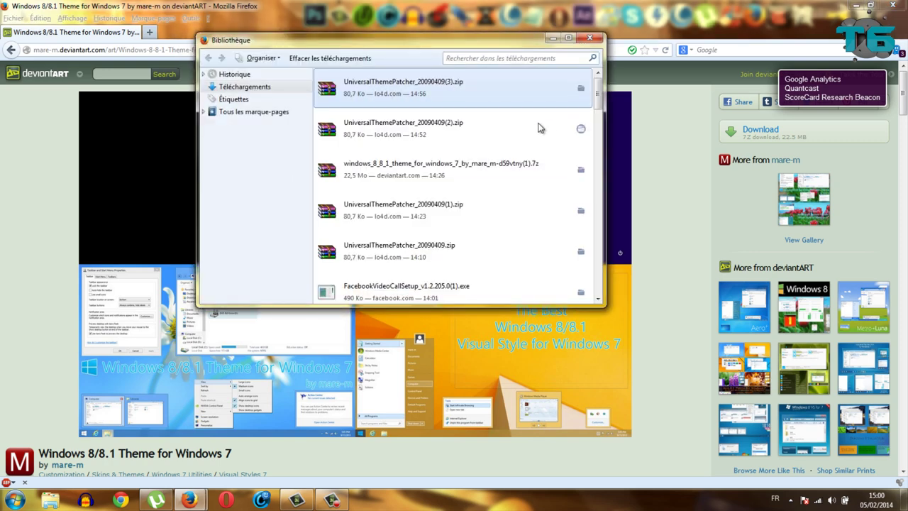
pyautogui.click(781, 146)
pyautogui.click(780, 145)
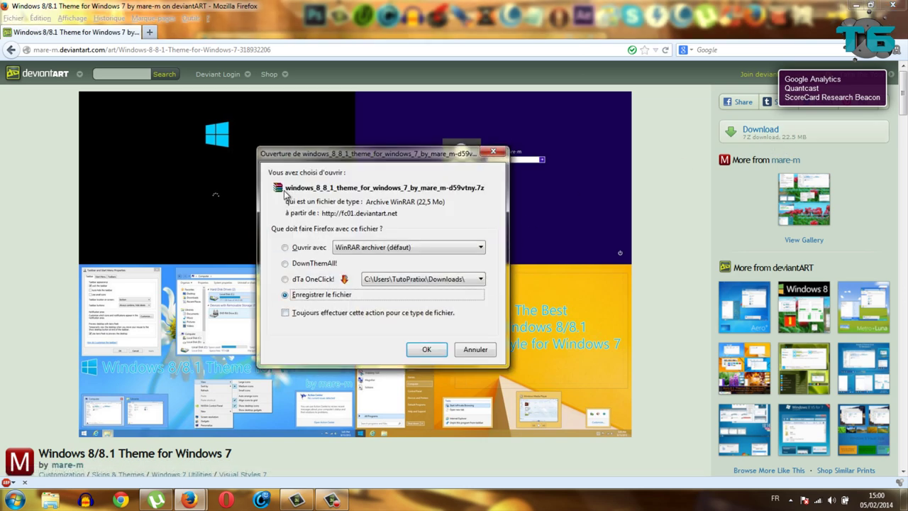
pyautogui.click(426, 349)
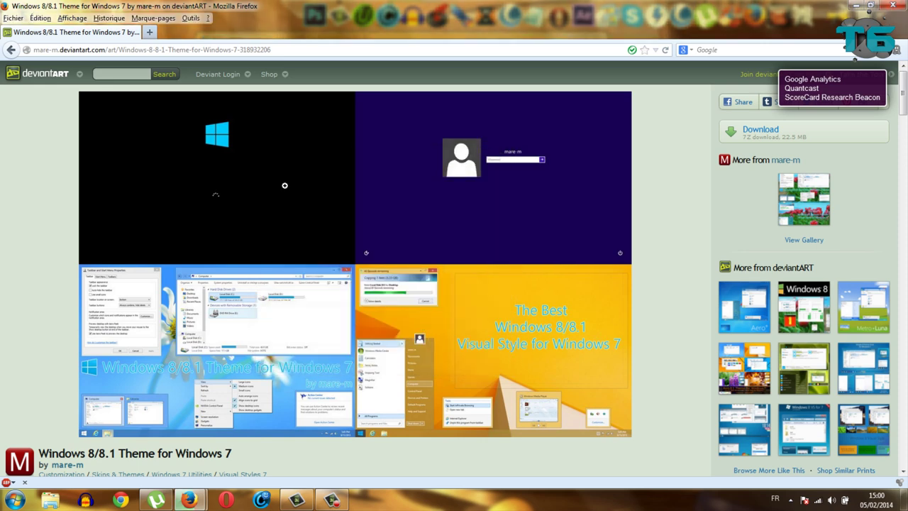
# - Open the newly downloaded windows_8_8_1_theme_for_windows_7 archive from Firefox's download list
pyautogui.click(190, 17)
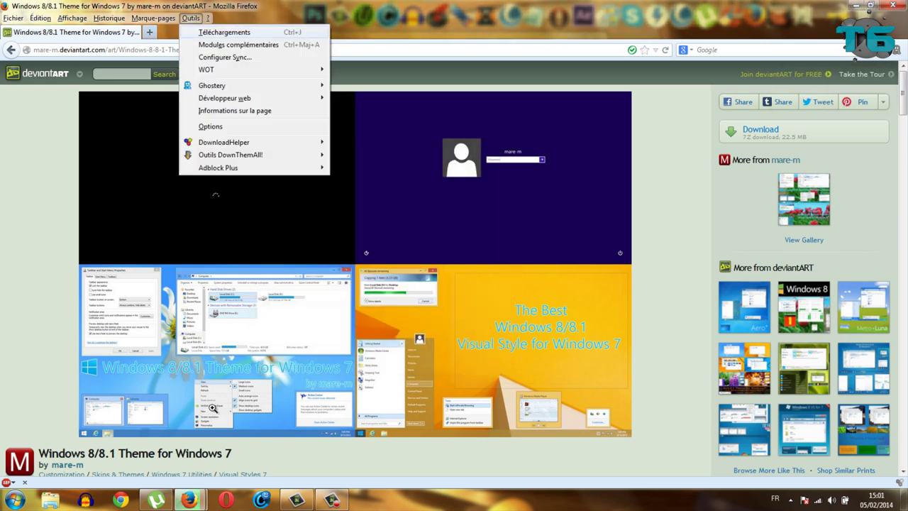
pyautogui.click(224, 32)
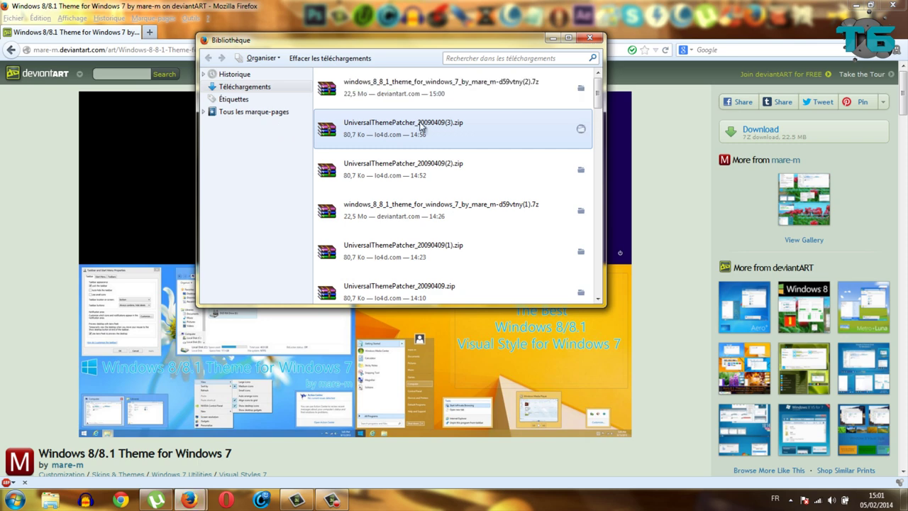
pyautogui.click(445, 97)
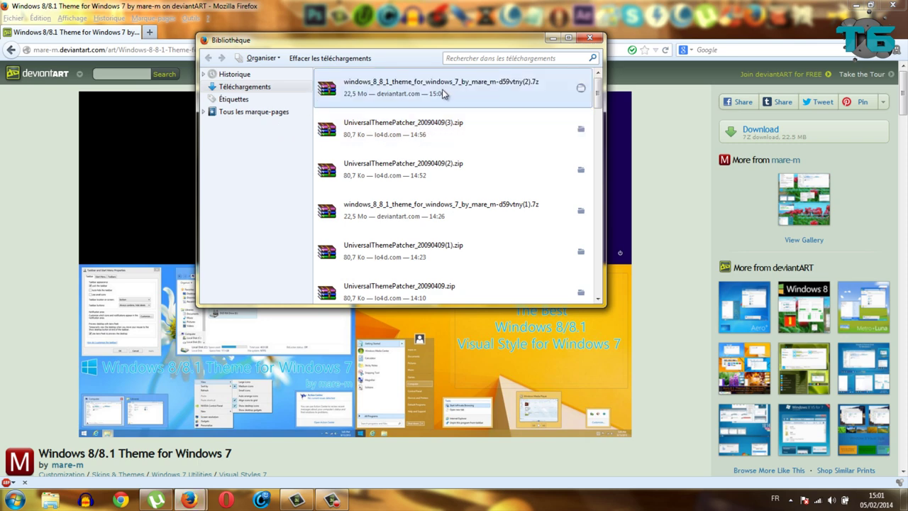
pyautogui.doubleClick(445, 97)
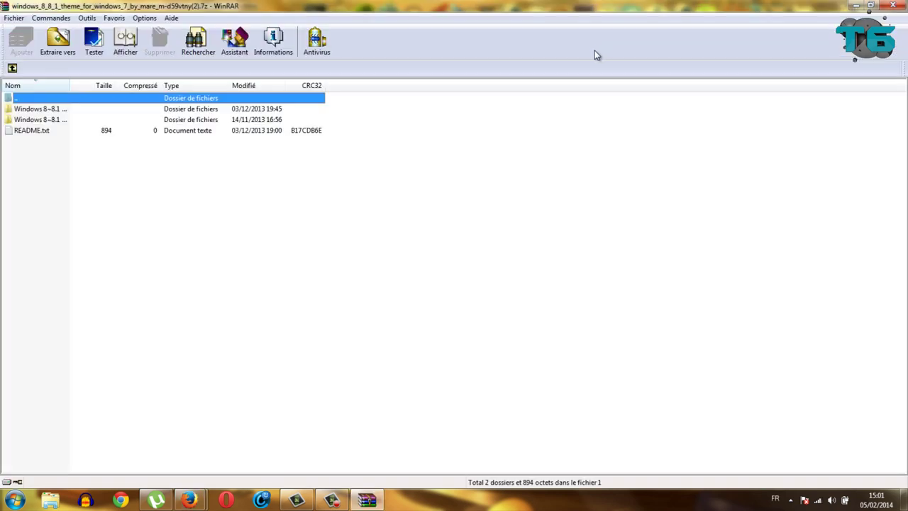
# - Extract the Windows 8~8.1 Themes folder from the archive to the desktop (Bureau)
pyautogui.click(60, 110)
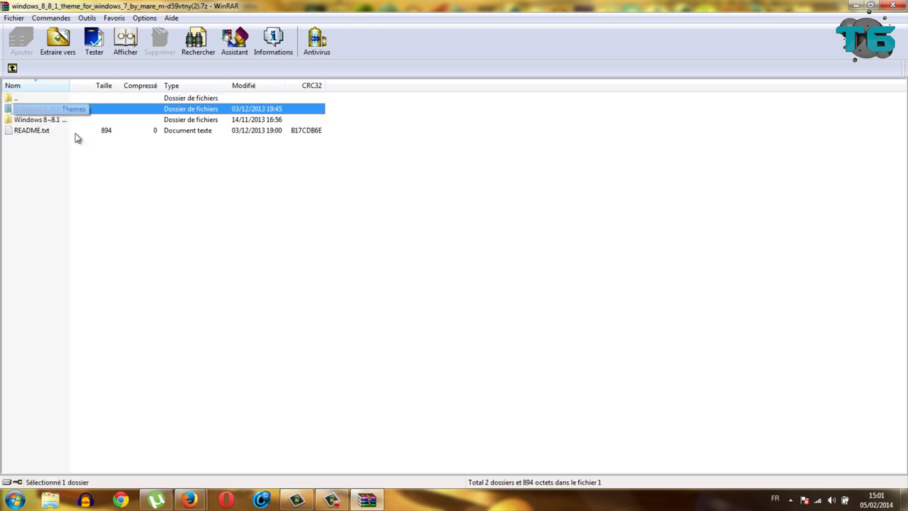
pyautogui.click(51, 119)
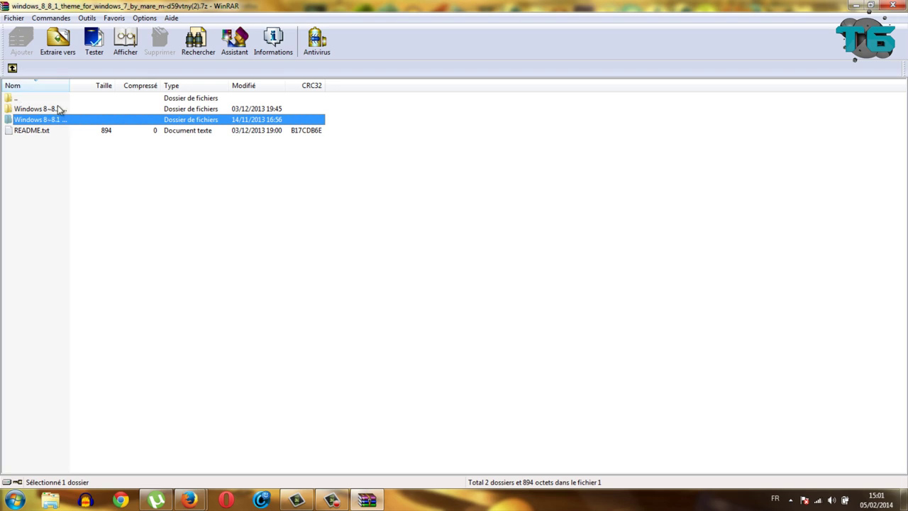
pyautogui.click(61, 110)
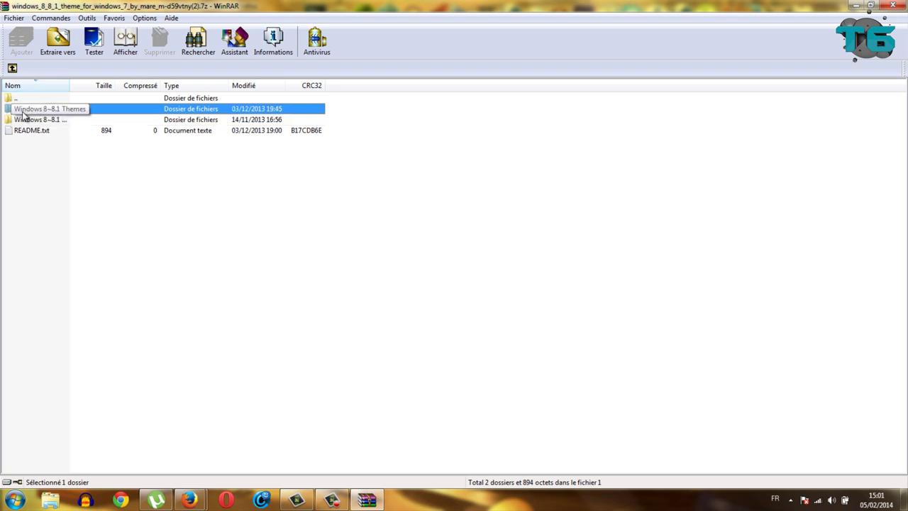
pyautogui.click(57, 53)
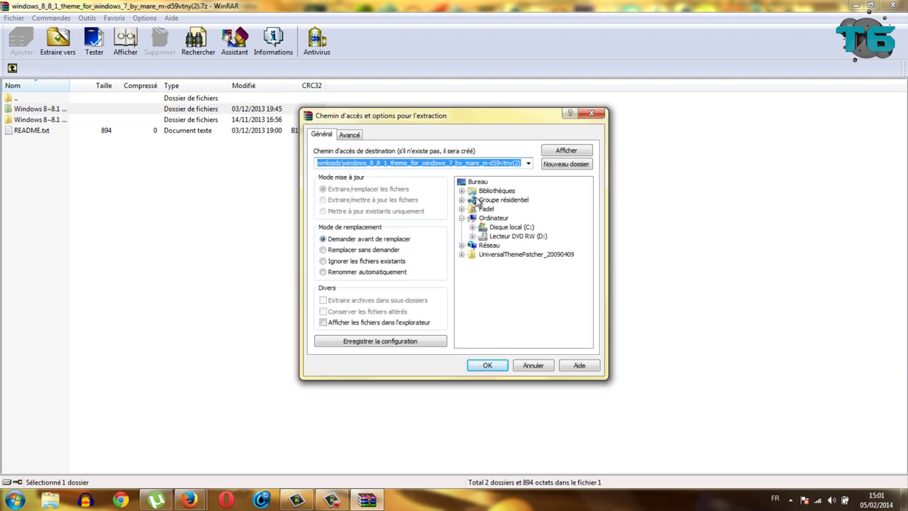
pyautogui.click(477, 181)
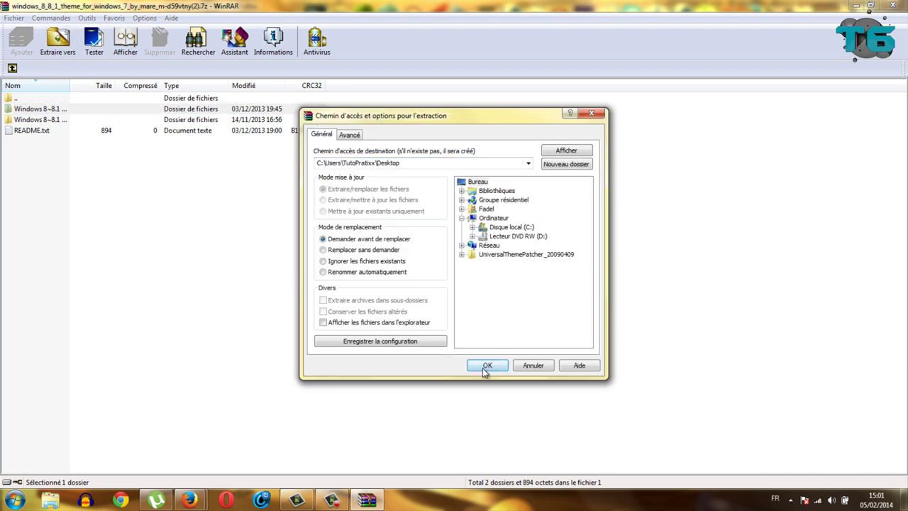
pyautogui.click(486, 365)
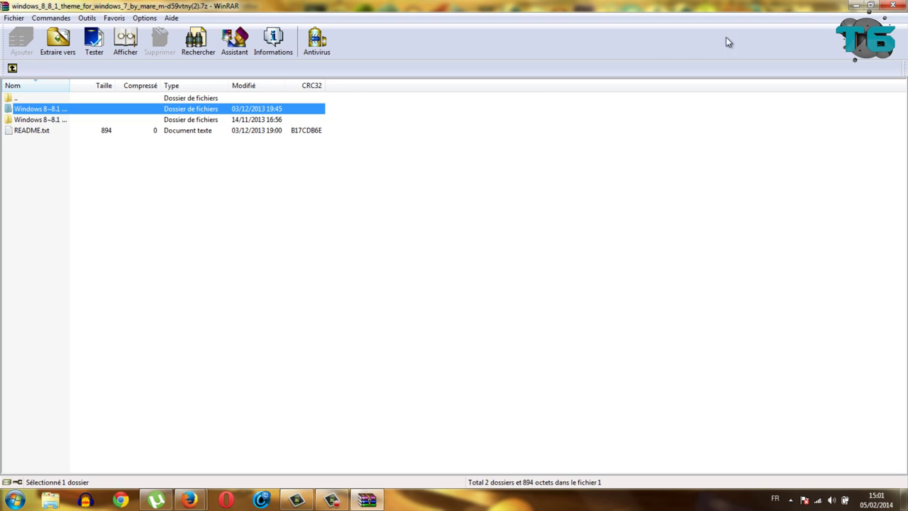
# - Close WinRAR, the Firefox download library and the browser
pyautogui.click(894, 6)
pyautogui.click(896, 6)
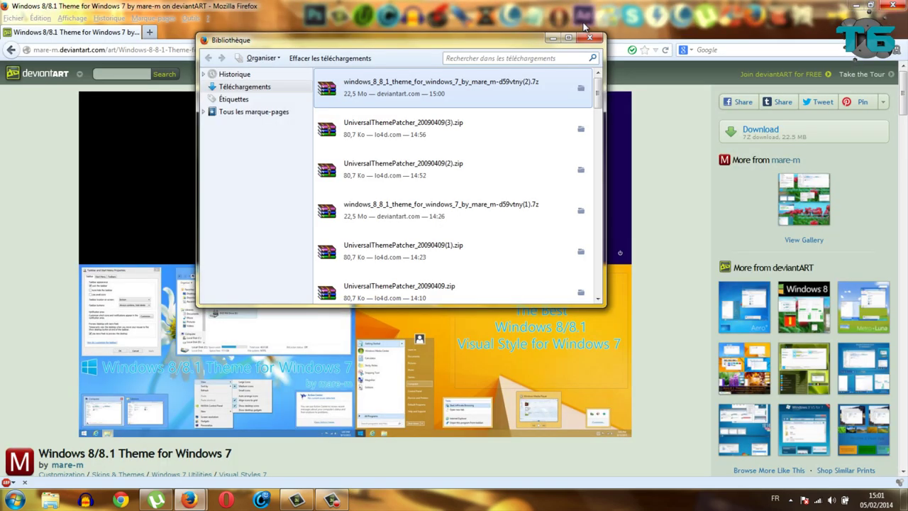
pyautogui.click(590, 37)
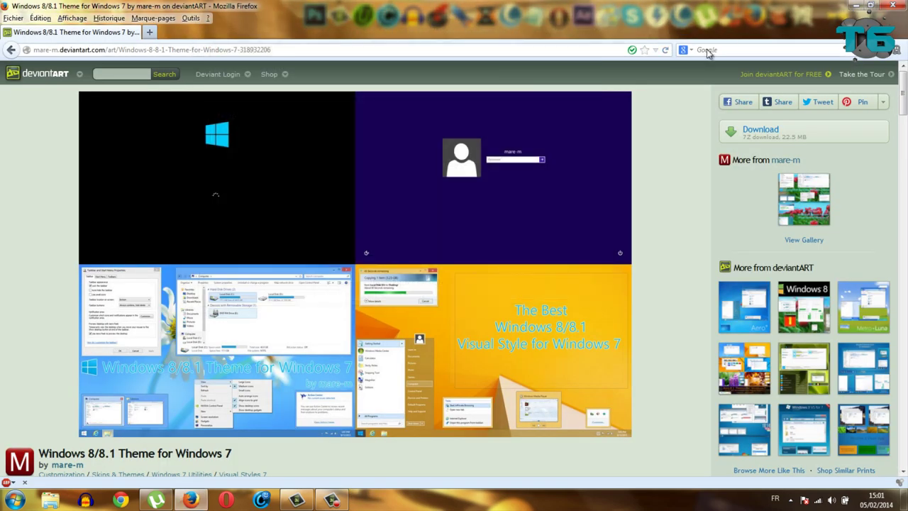
pyautogui.click(892, 6)
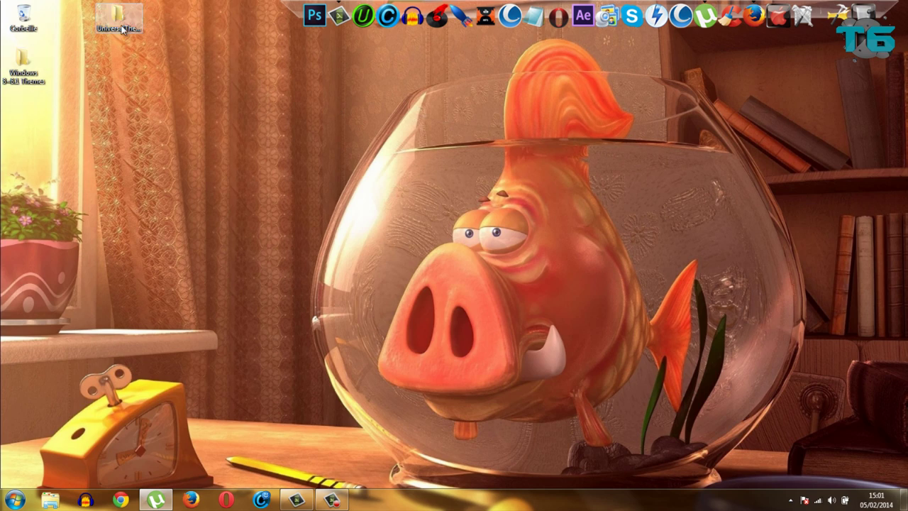
# - Move the Windows 8~8.1 Themes folder to a free area of the desktop, away from the other icons
pyautogui.moveTo(24, 67); pyautogui.dragTo(214, 112)
pyautogui.click(257, 188)
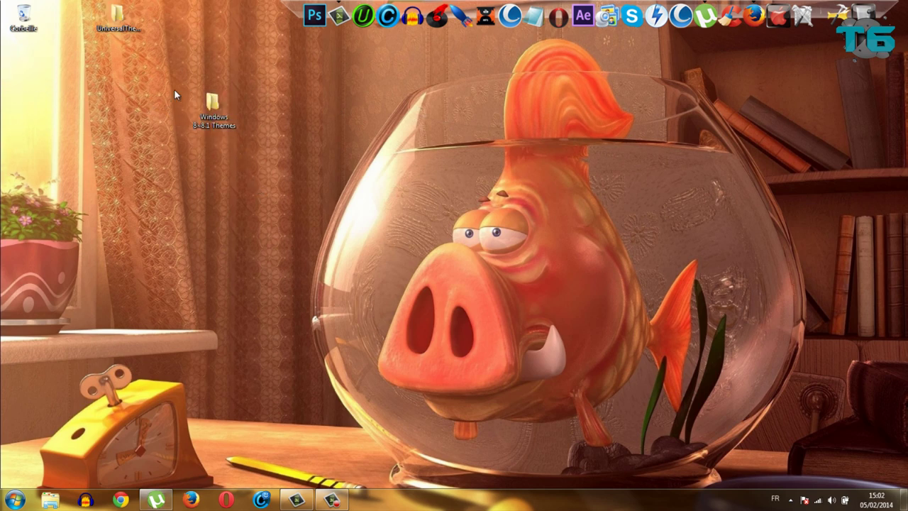
pyautogui.moveTo(174, 89); pyautogui.dragTo(276, 178)
pyautogui.click(173, 106)
pyautogui.moveTo(138, 74); pyautogui.dragTo(284, 177)
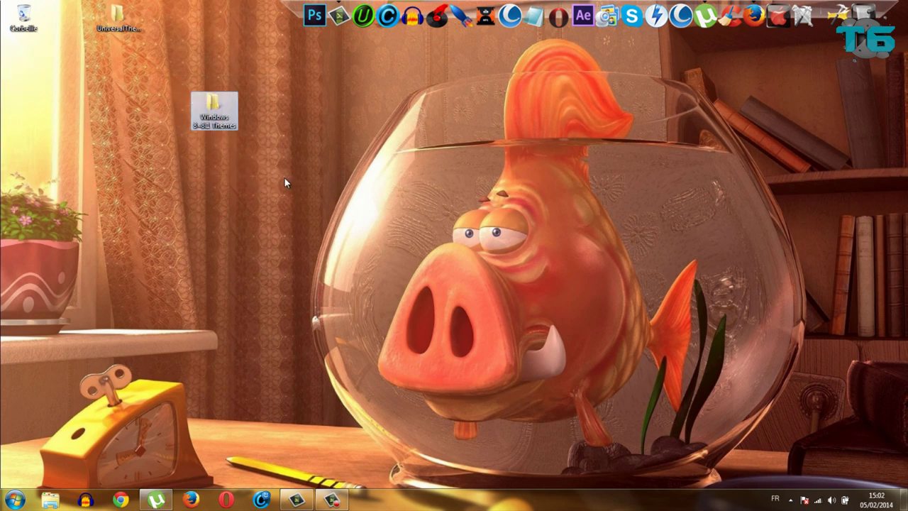
pyautogui.moveTo(213, 117); pyautogui.dragTo(213, 161)
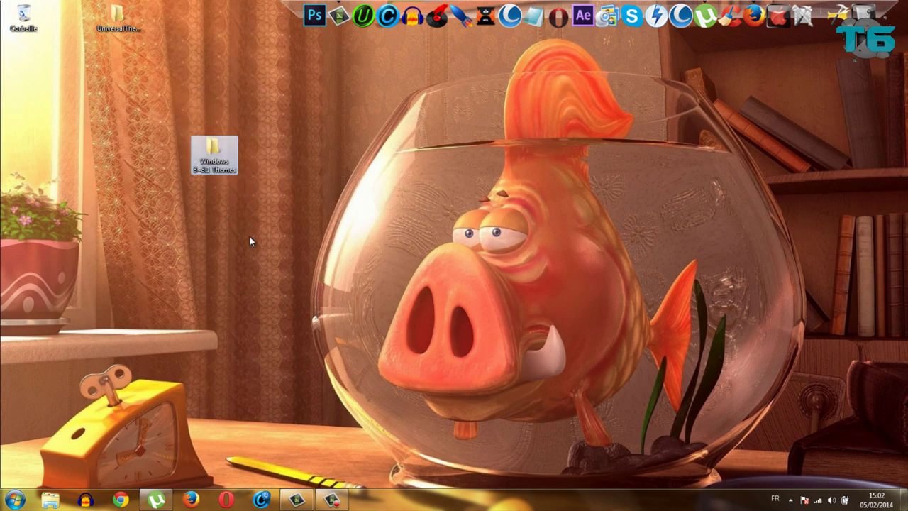
# - Open Windows 8~8.1 Themes and go through Windows 8~8.1 Theme and Taskbar on Bottom or Left to Start Menu With User Picture
pyautogui.doubleClick(201, 152)
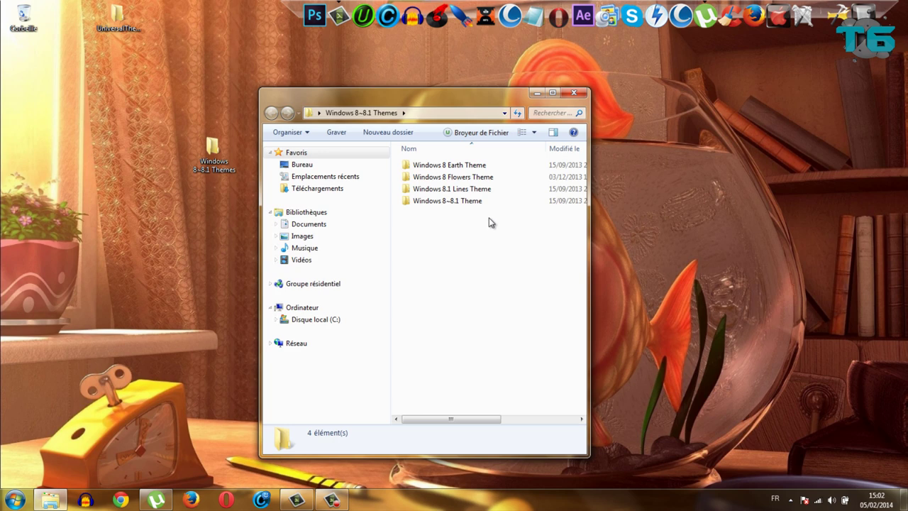
pyautogui.click(509, 202)
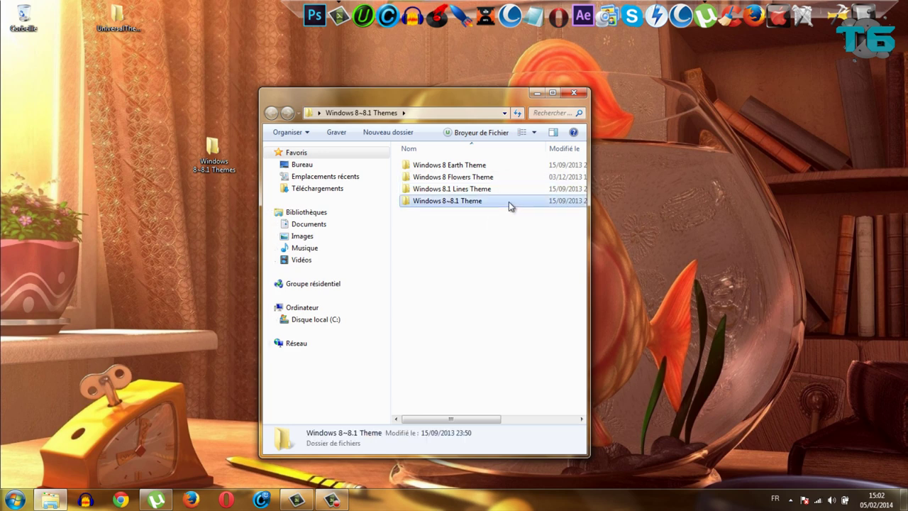
pyautogui.doubleClick(473, 203)
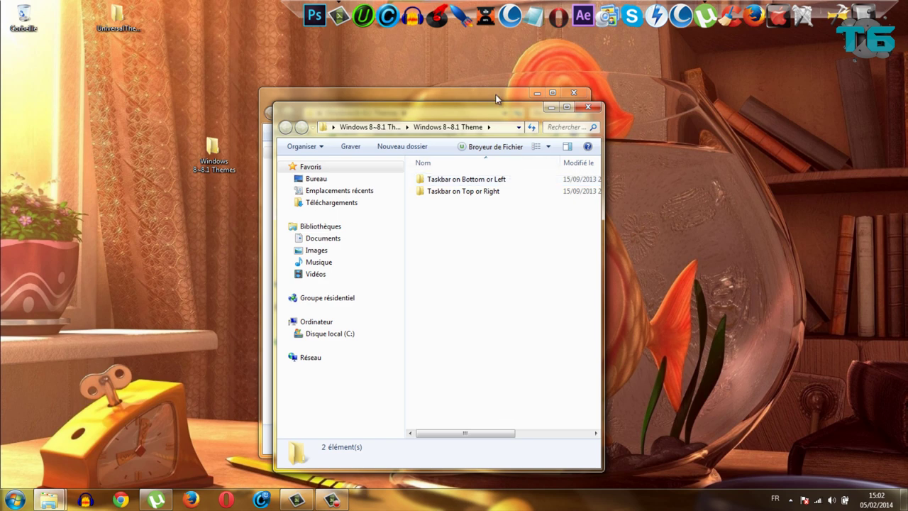
pyautogui.doubleClick(508, 181)
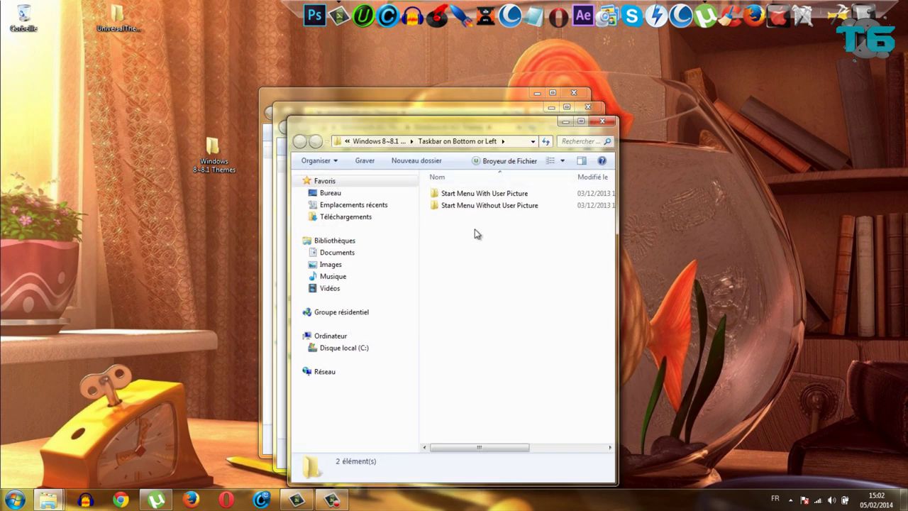
pyautogui.doubleClick(507, 195)
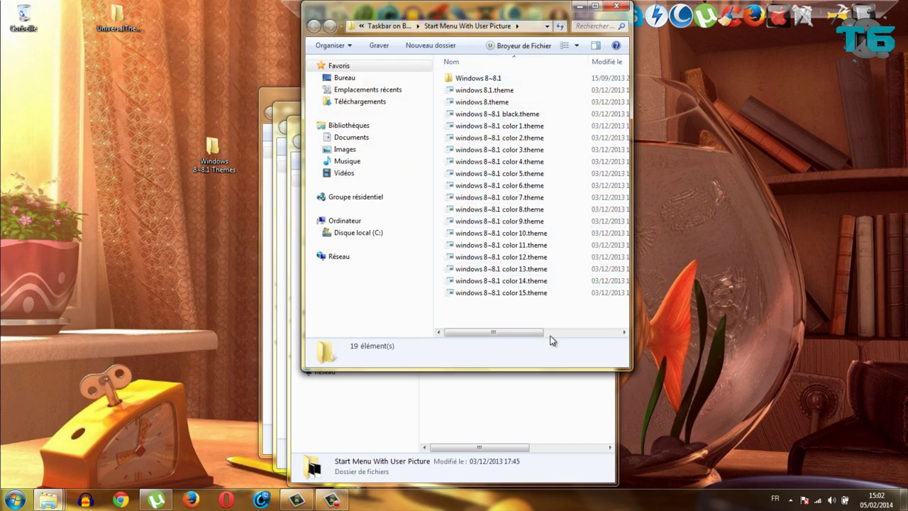
# - Copy the Windows 8~8.1 folder and all theme files in Start Menu With User Picture, and close that folder window
pyautogui.moveTo(541, 302); pyautogui.dragTo(519, 83)
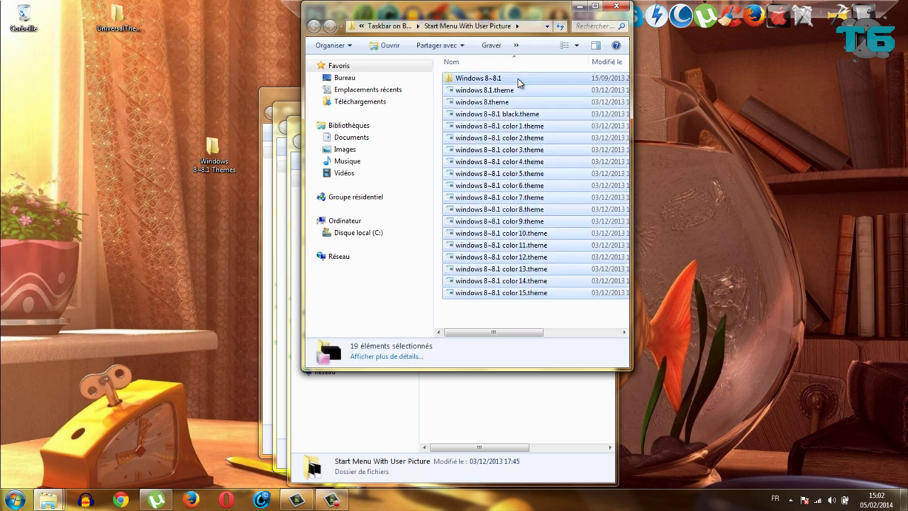
pyautogui.rightClick(526, 134)
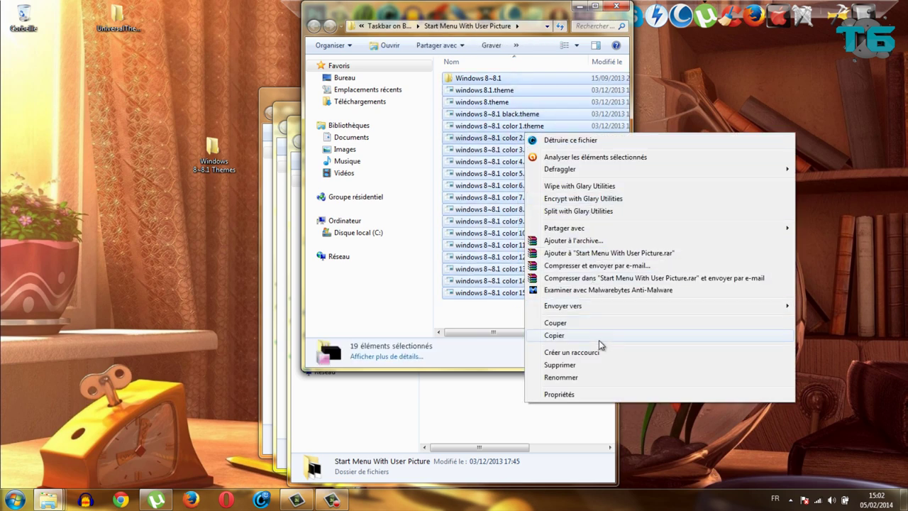
pyautogui.click(588, 336)
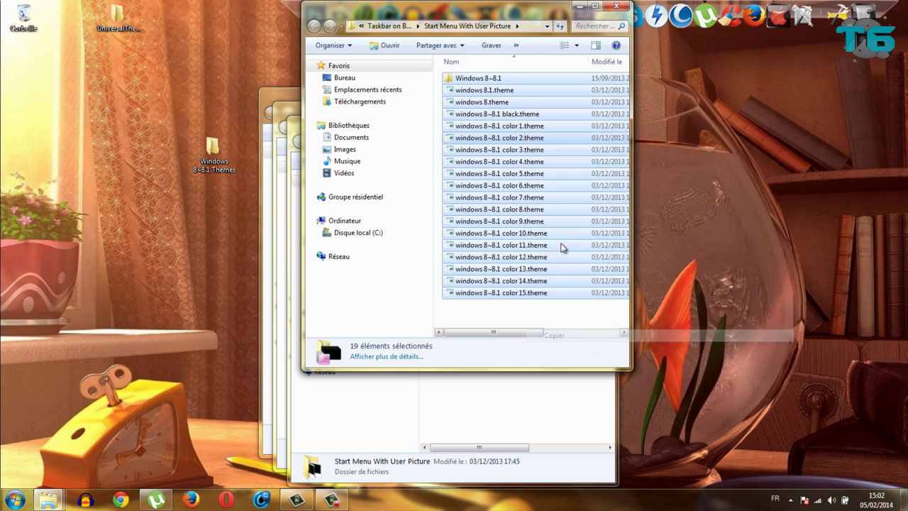
pyautogui.hotkey('alt', 'F4')
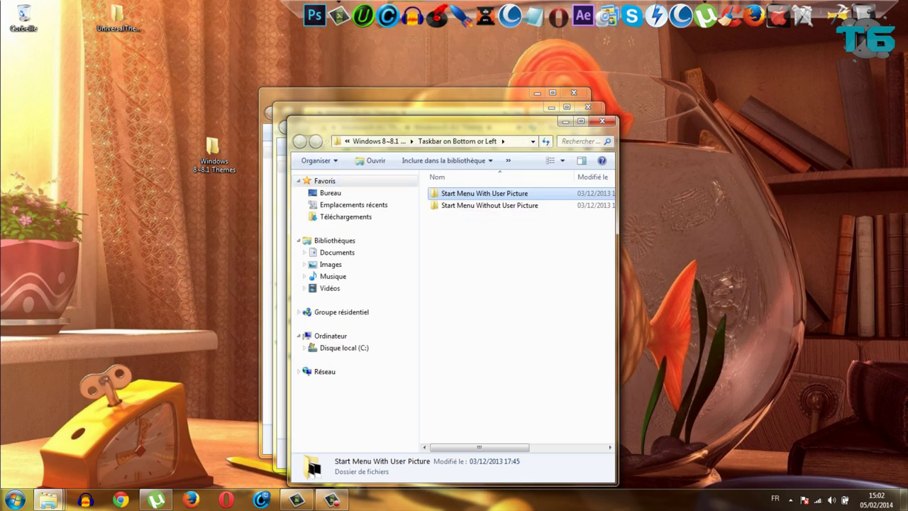
# - Open the Windows folder on Disque local (C:) from Ordinateur
pyautogui.click(13, 500)
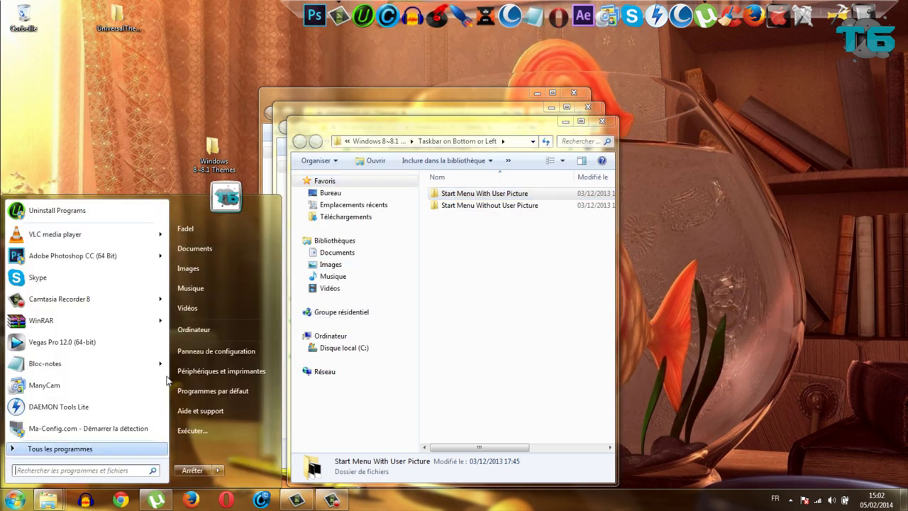
pyautogui.click(262, 325)
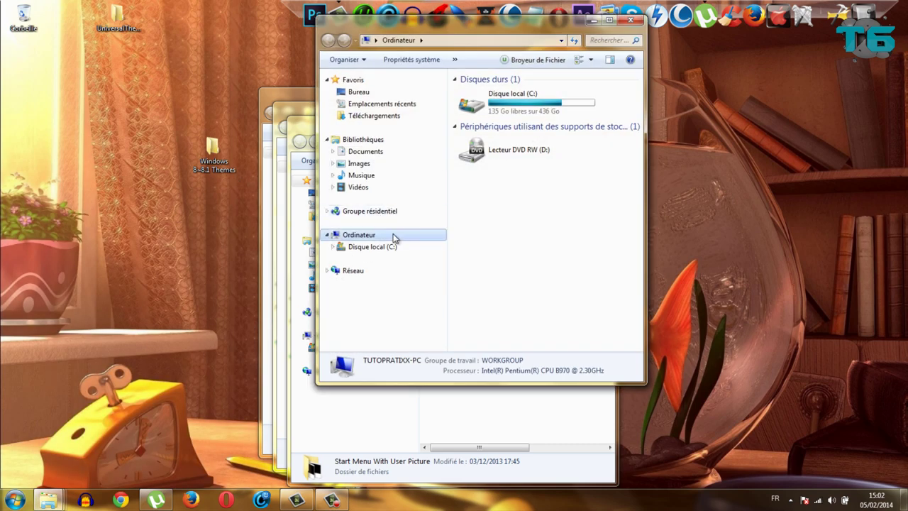
pyautogui.click(509, 105)
pyautogui.doubleClick(509, 107)
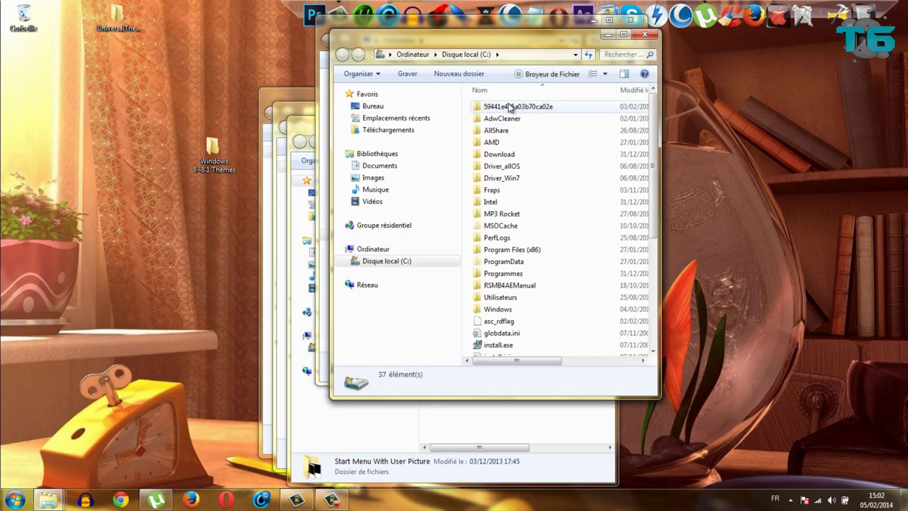
pyautogui.doubleClick(527, 313)
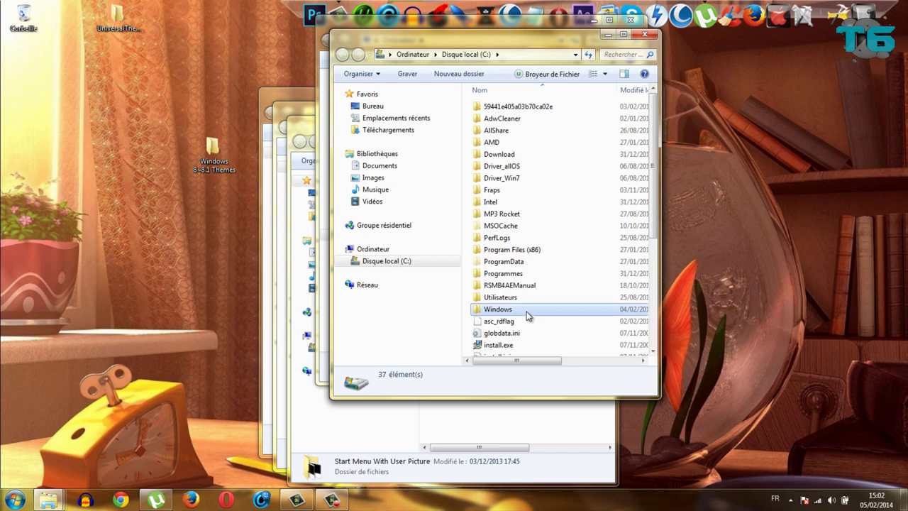
# - Maximize the Windows folder window, open Resources and its Themes folder, and maximize the Themes window
pyautogui.scroll(-5, 558, 257)
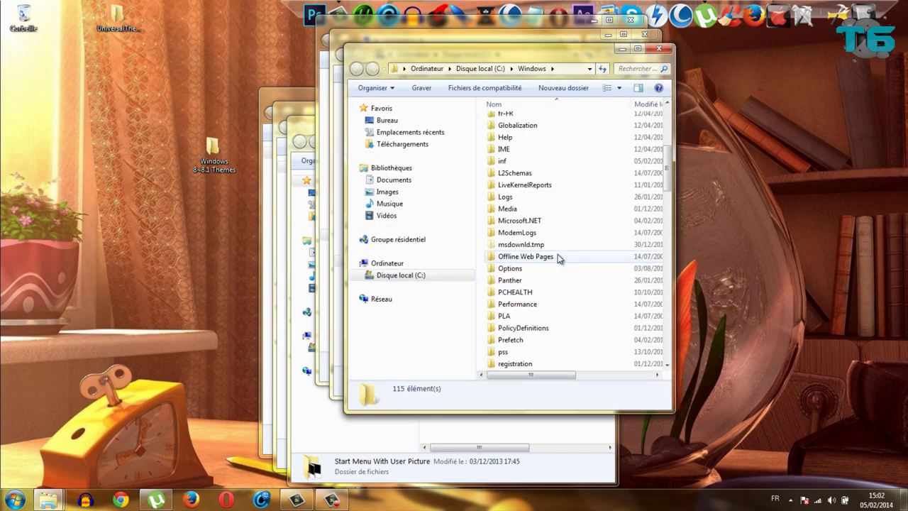
pyautogui.click(638, 48)
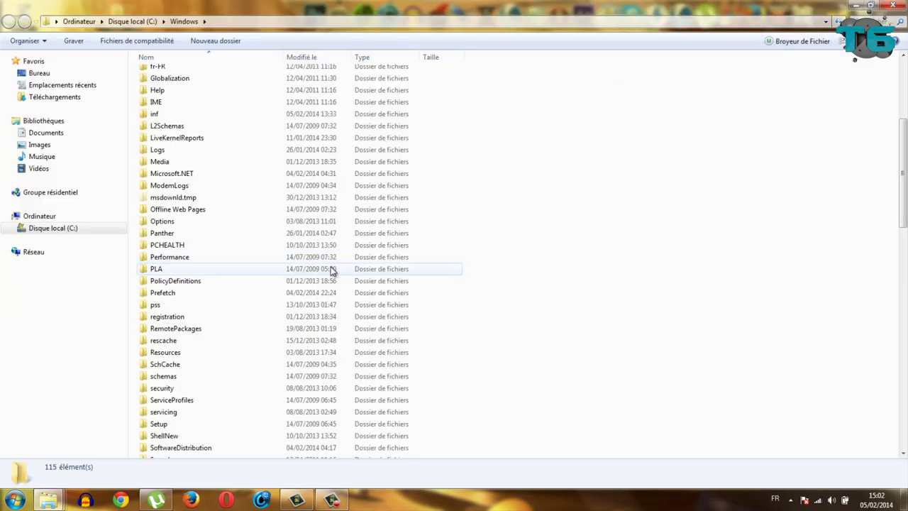
pyautogui.scroll(-8, 300, 269)
pyautogui.scroll(6, 190, 213)
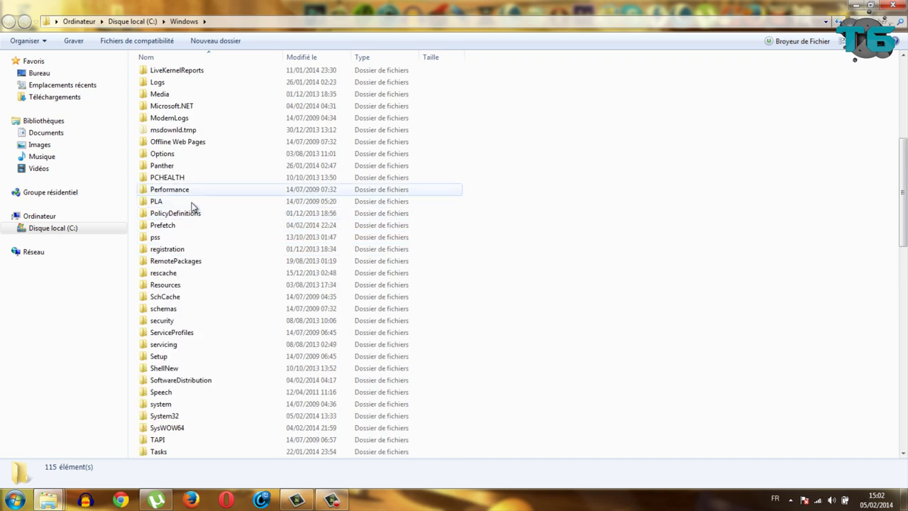
pyautogui.click(185, 286)
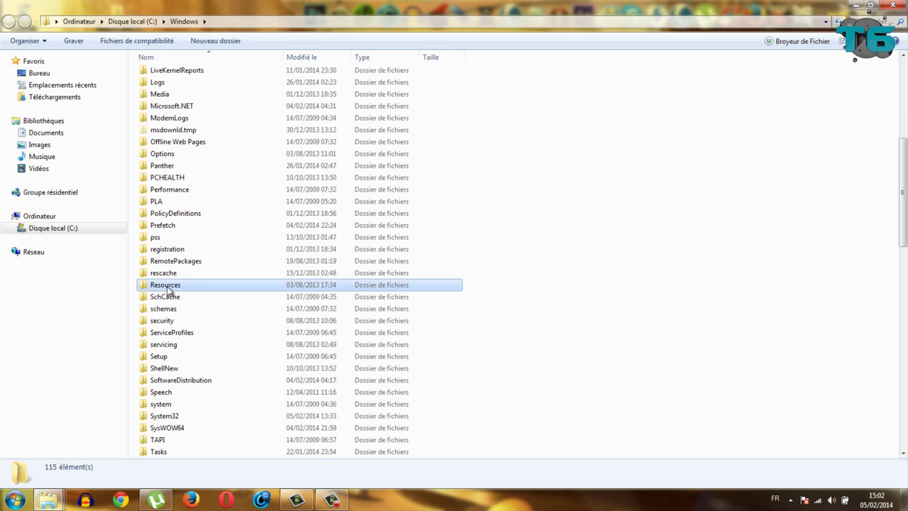
pyautogui.doubleClick(290, 286)
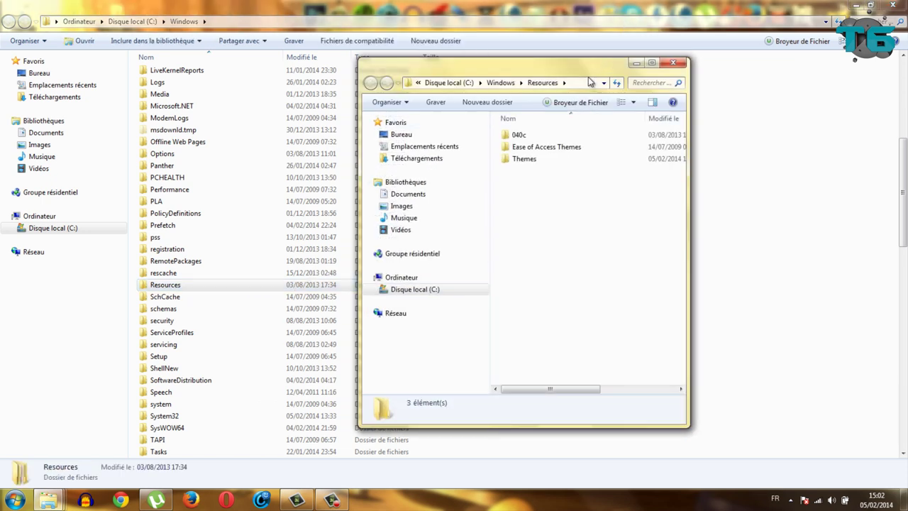
pyautogui.doubleClick(574, 162)
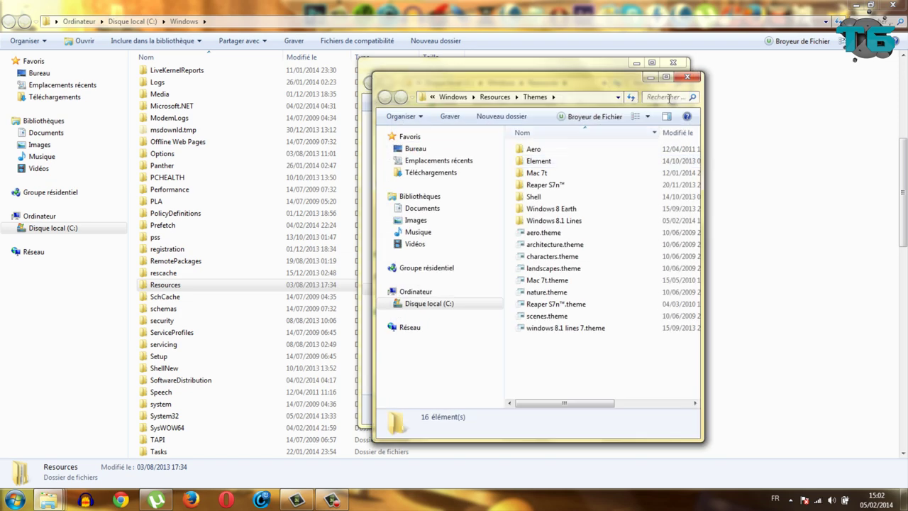
pyautogui.click(673, 63)
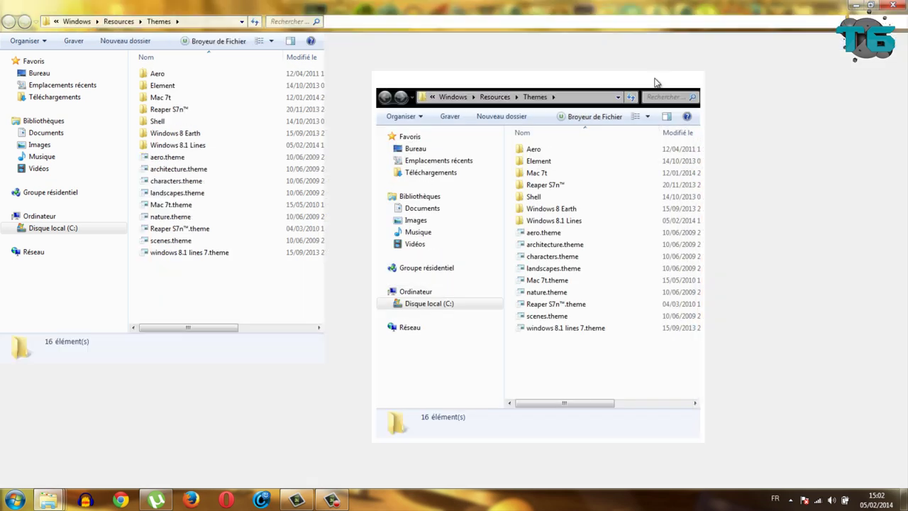
pyautogui.doubleClick(655, 82)
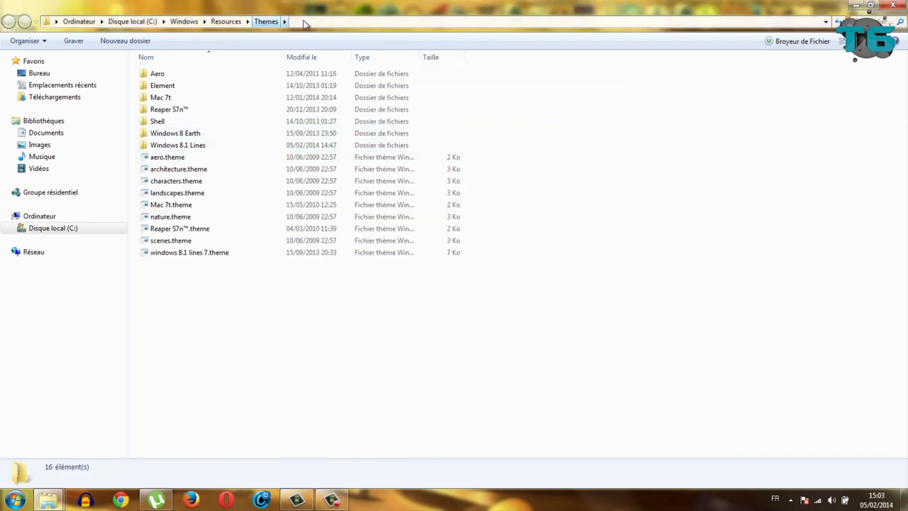
# - Paste the copied files into the Themes folder, granting administrator permission for all the items
pyautogui.rightClick(592, 140)
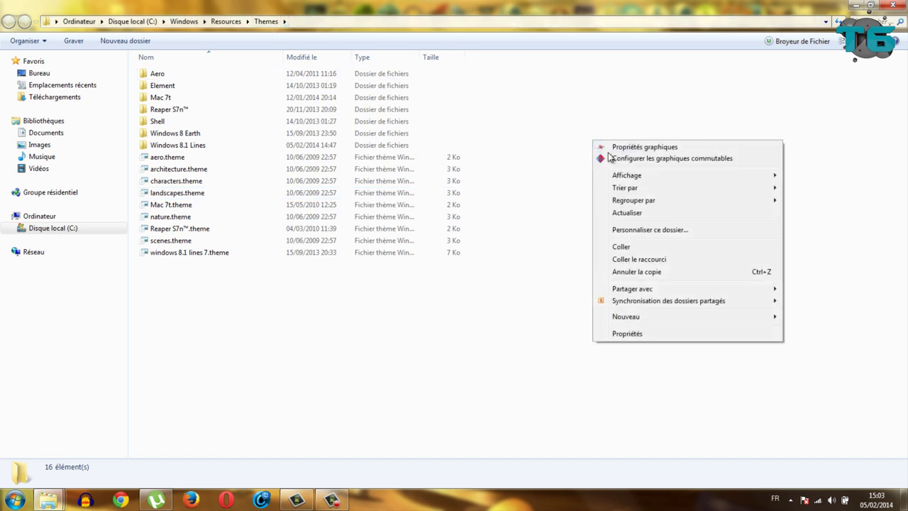
pyautogui.click(653, 248)
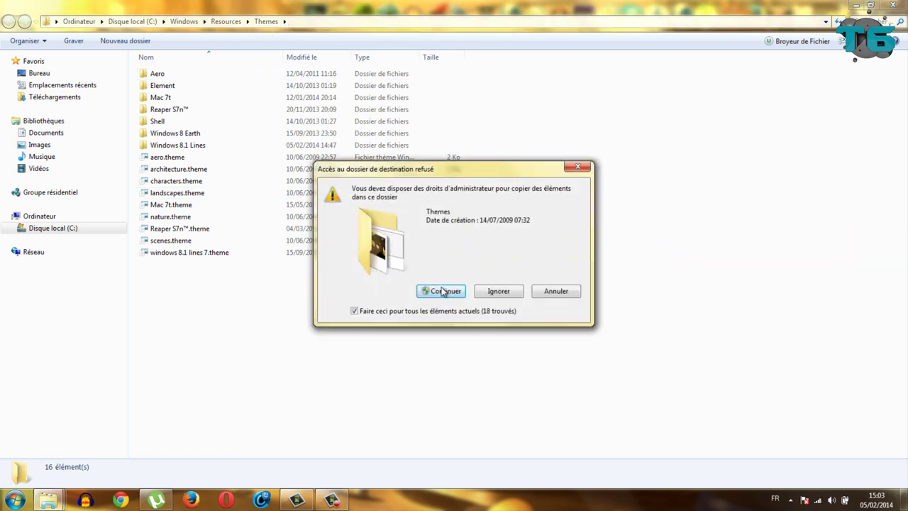
pyautogui.click(442, 291)
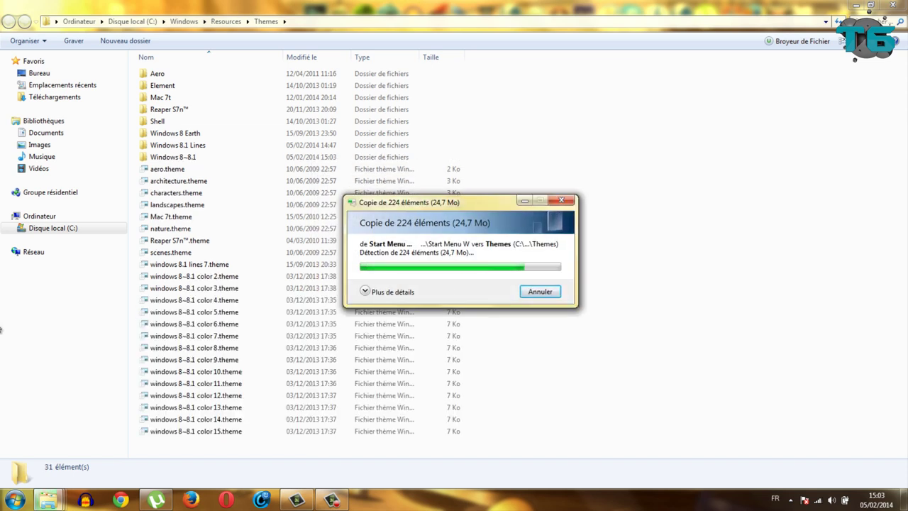
pyautogui.click(602, 247)
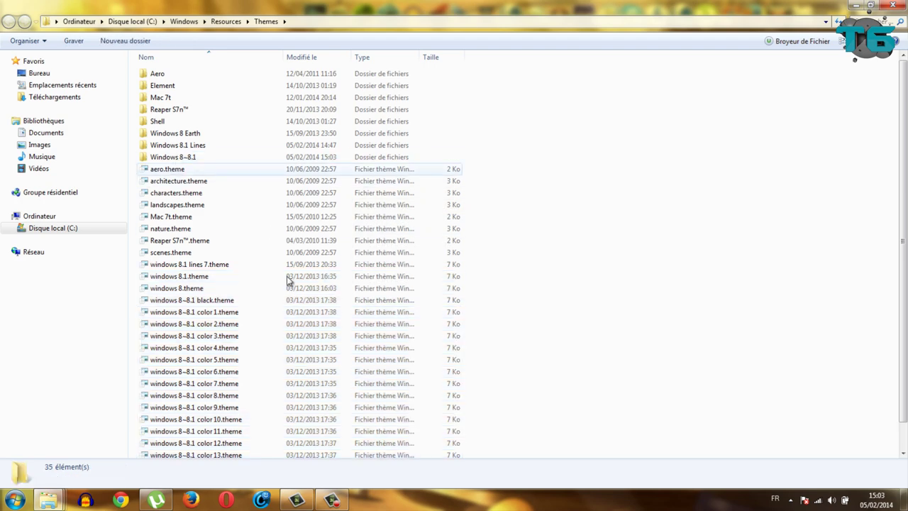
# - Close the Themes, Windows, Disque local (C:) and Ordinateur folder windows
pyautogui.click(893, 6)
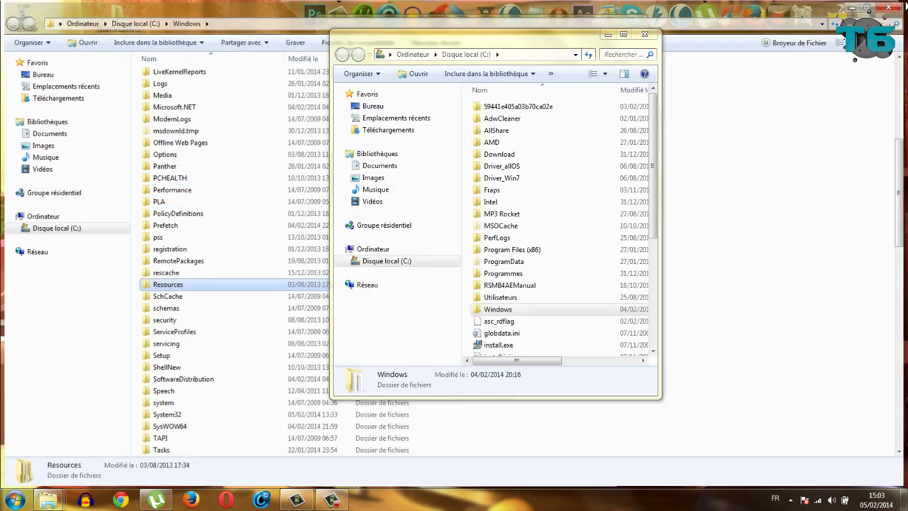
pyautogui.click(892, 6)
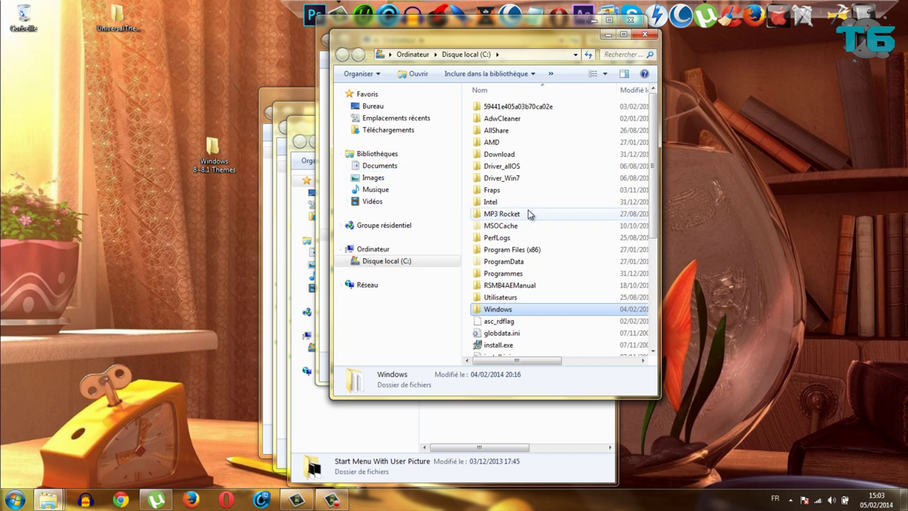
pyautogui.click(647, 35)
pyautogui.click(641, 23)
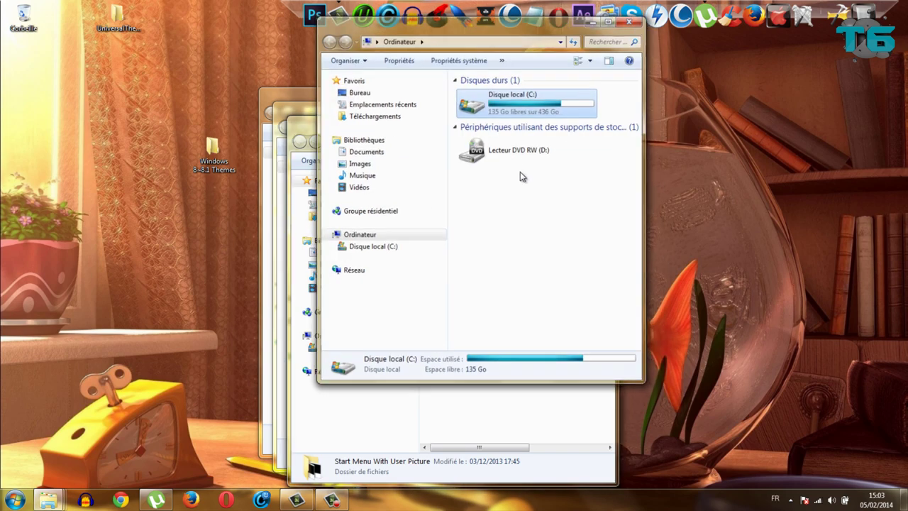
# - Open Start Menu Without User Picture and copy its Windows 8~8.1 folder and all its theme files
pyautogui.click(505, 206)
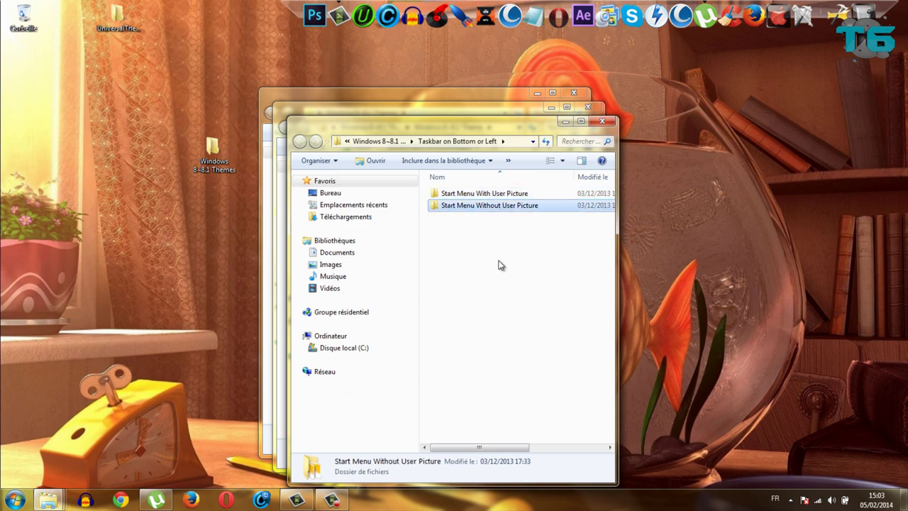
pyautogui.doubleClick(552, 206)
pyautogui.moveTo(570, 359); pyautogui.dragTo(562, 119)
pyautogui.rightClick(562, 119)
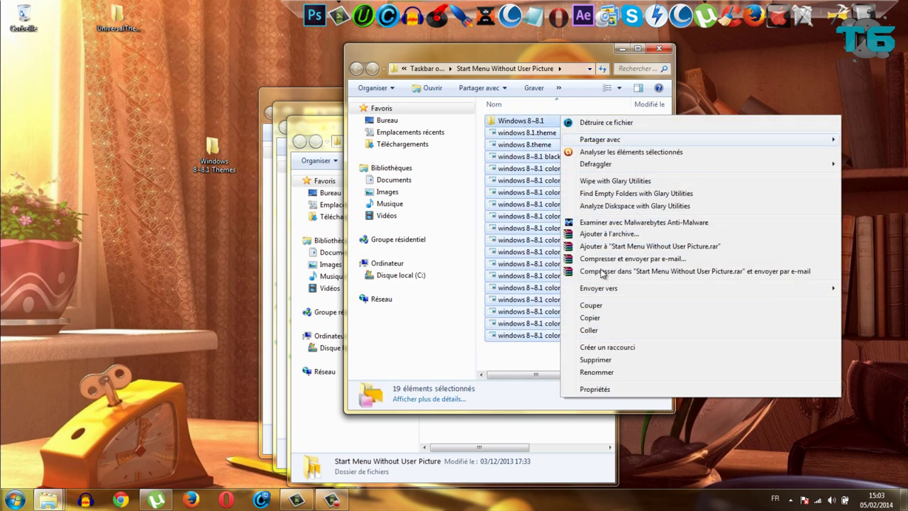
pyautogui.click(603, 318)
# - Open a new Explorer window and go through Disque local (C:), Windows and Resources to the Themes folder
pyautogui.moveTo(47, 502)
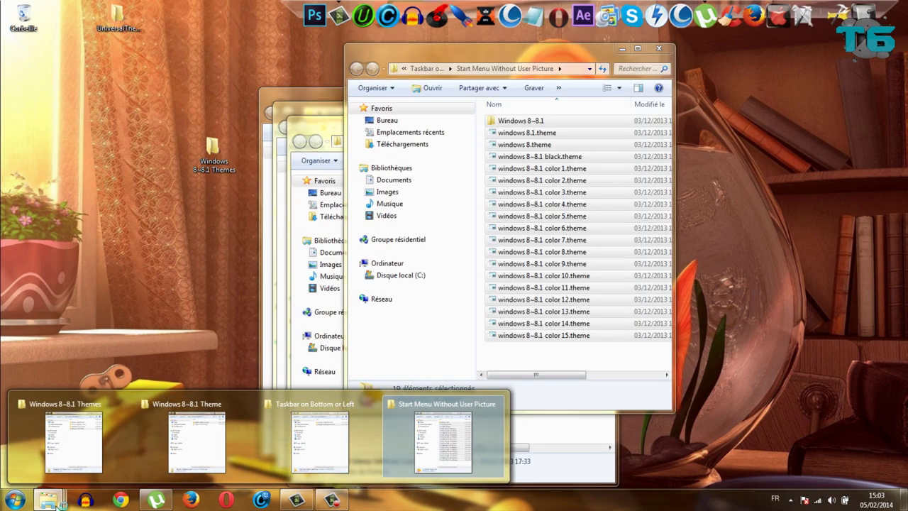
pyautogui.middleClick(47, 501)
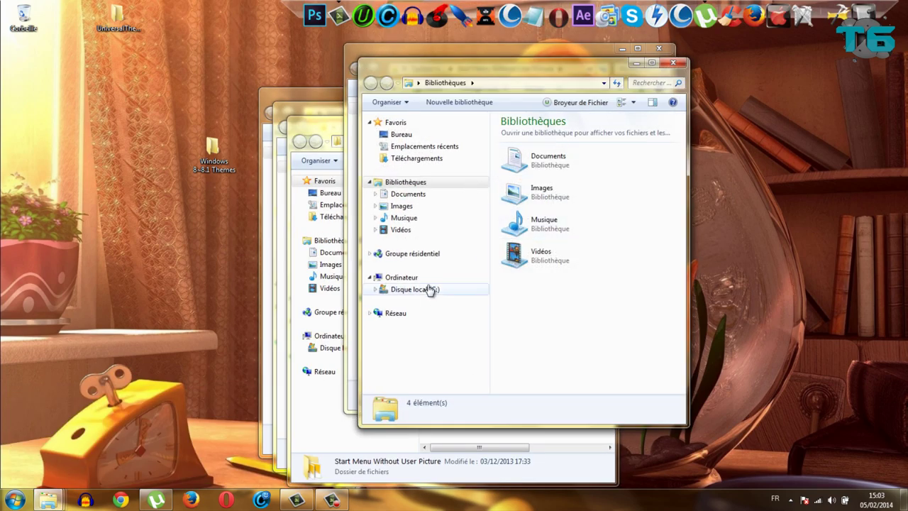
pyautogui.click(429, 290)
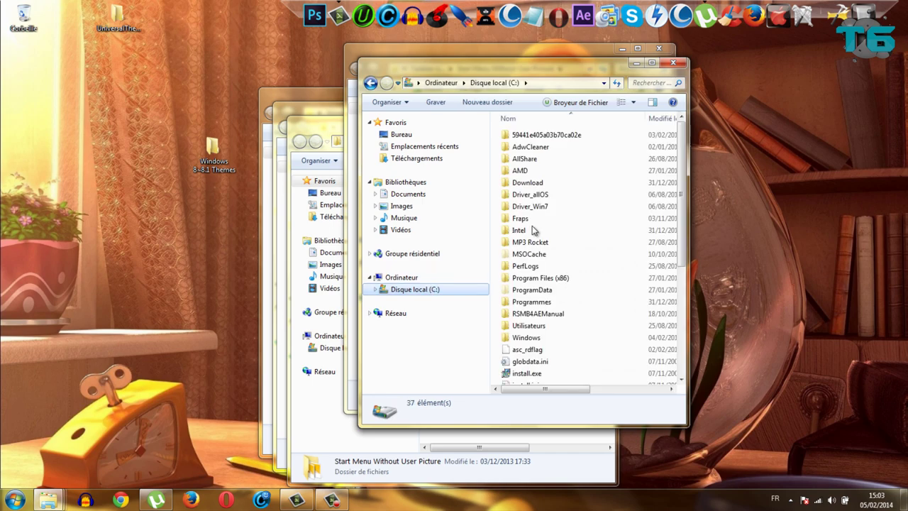
pyautogui.doubleClick(572, 338)
pyautogui.scroll(-8, 557, 342)
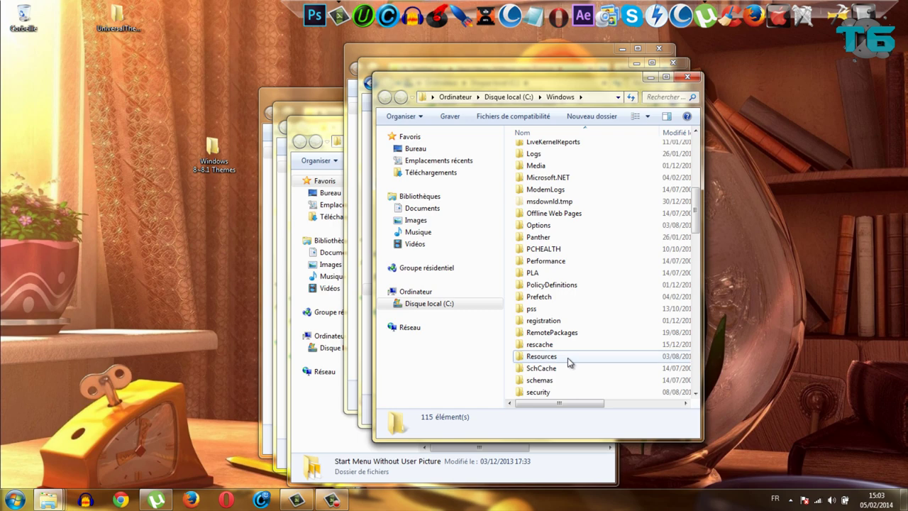
pyautogui.click(568, 358)
pyautogui.scroll(-2, 606, 284)
pyautogui.doubleClick(606, 287)
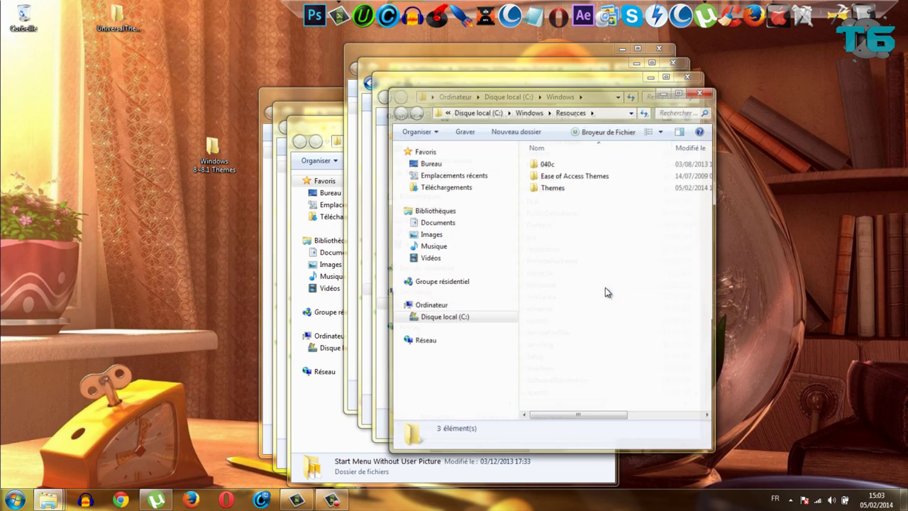
pyautogui.click(578, 189)
pyautogui.doubleClick(578, 190)
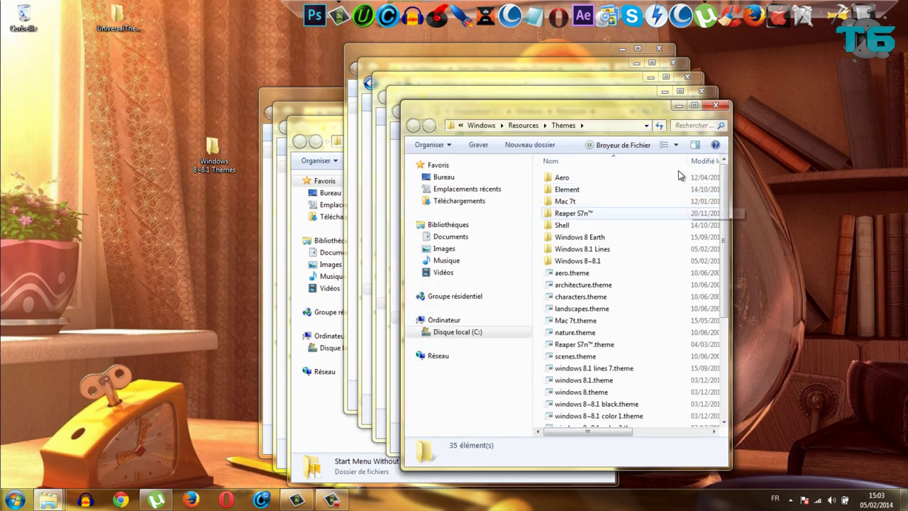
# - Try pasting the copied files into Themes, cancel the Windows 8~8.1 folder merge, and close the Themes and Resources windows
pyautogui.rightClick(652, 175)
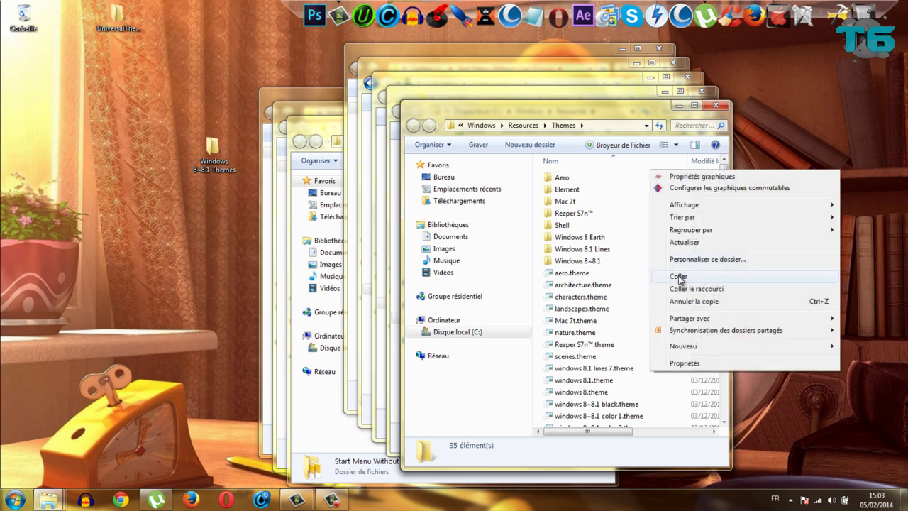
pyautogui.click(680, 277)
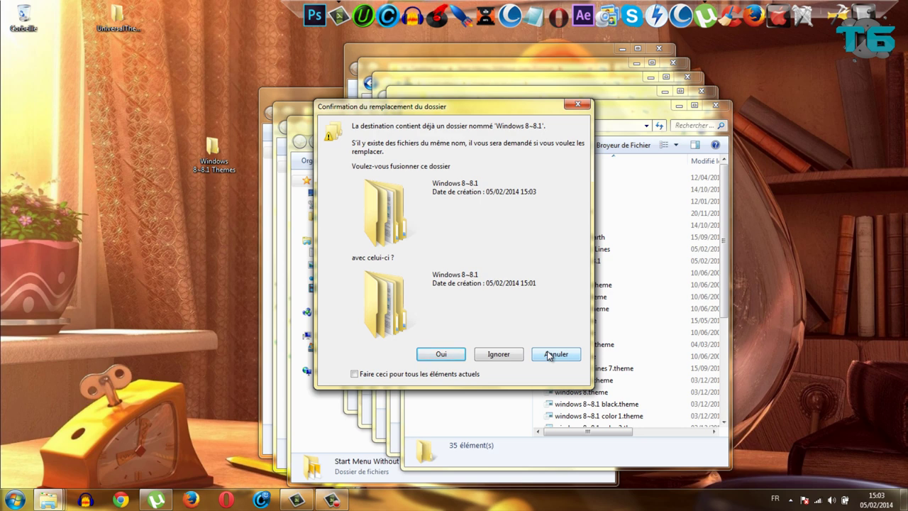
pyautogui.click(555, 354)
pyautogui.click(716, 105)
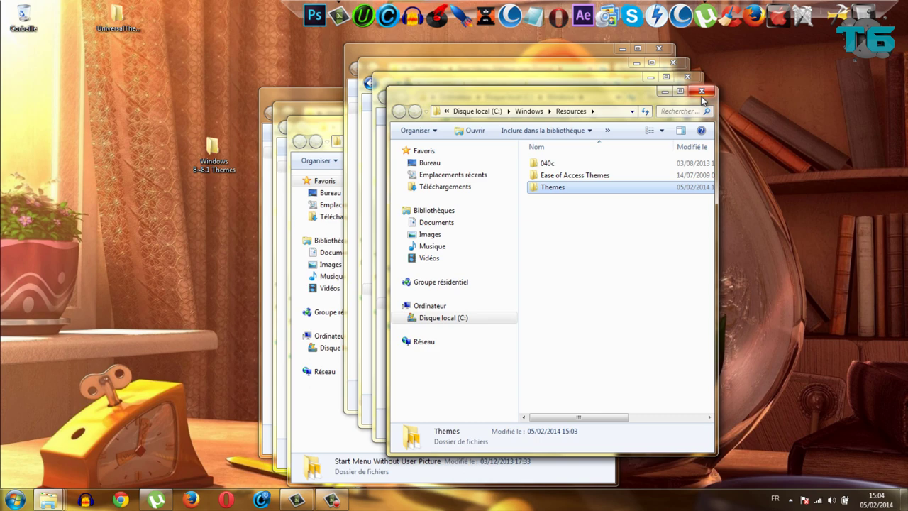
pyautogui.click(700, 93)
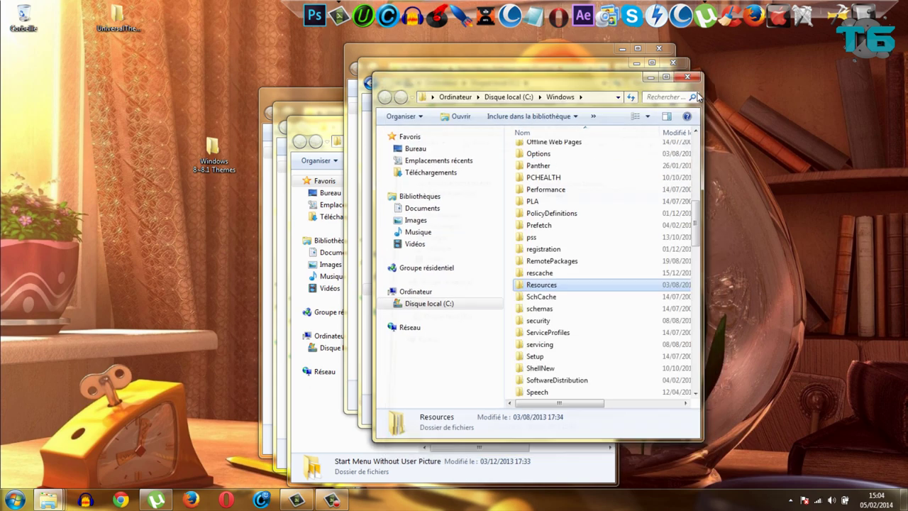
# - Close the Windows, Disque local (C:) and Start Menu Without User Picture folder windows
pyautogui.click(689, 78)
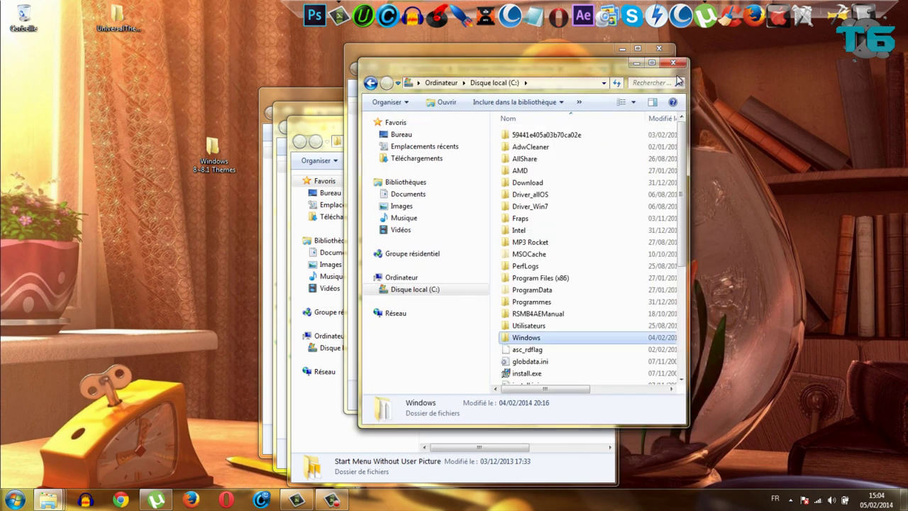
pyautogui.click(674, 64)
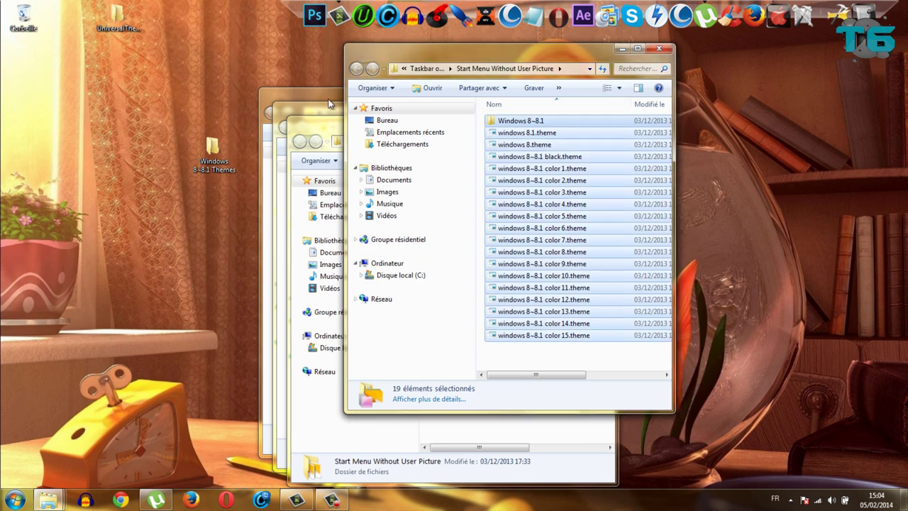
pyautogui.hotkey('alt', 'F4')
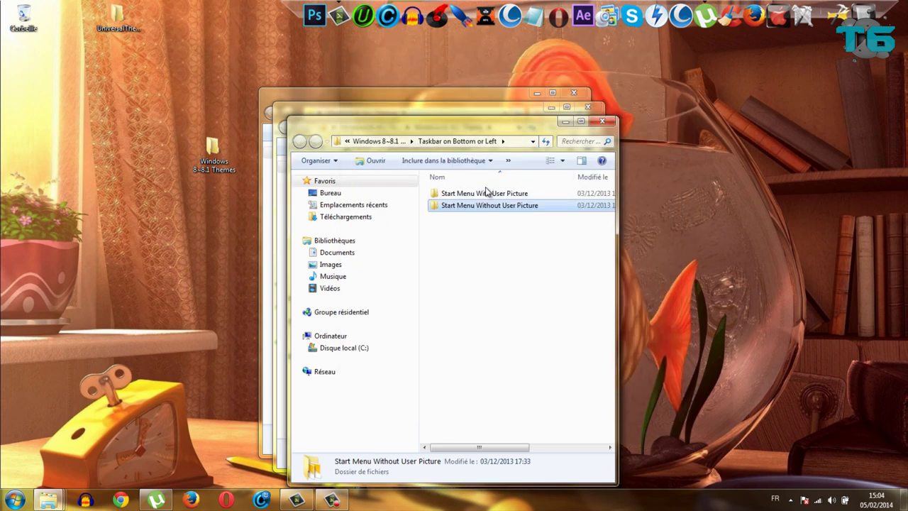
# - Open the Start Menu With User Picture folder briefly, close it, and close the Taskbar on Bottom or Left window
pyautogui.doubleClick(487, 192)
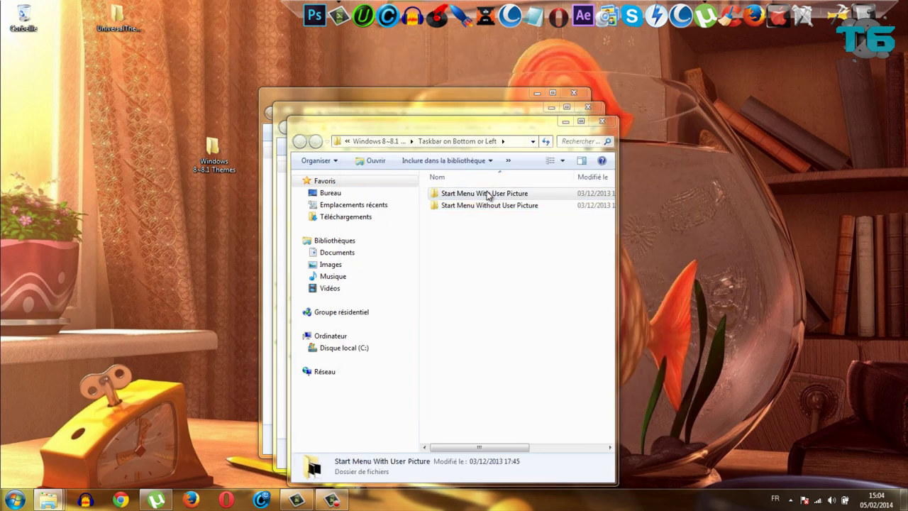
pyautogui.click(660, 50)
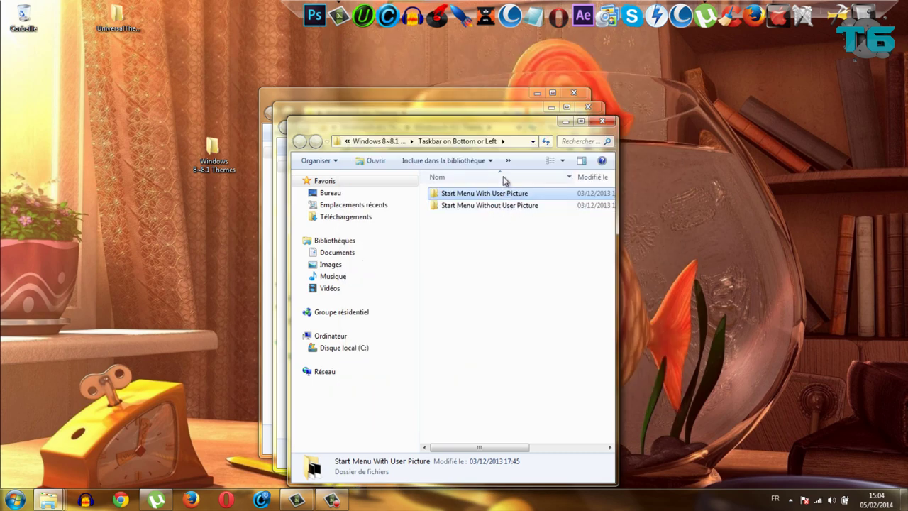
pyautogui.click(602, 122)
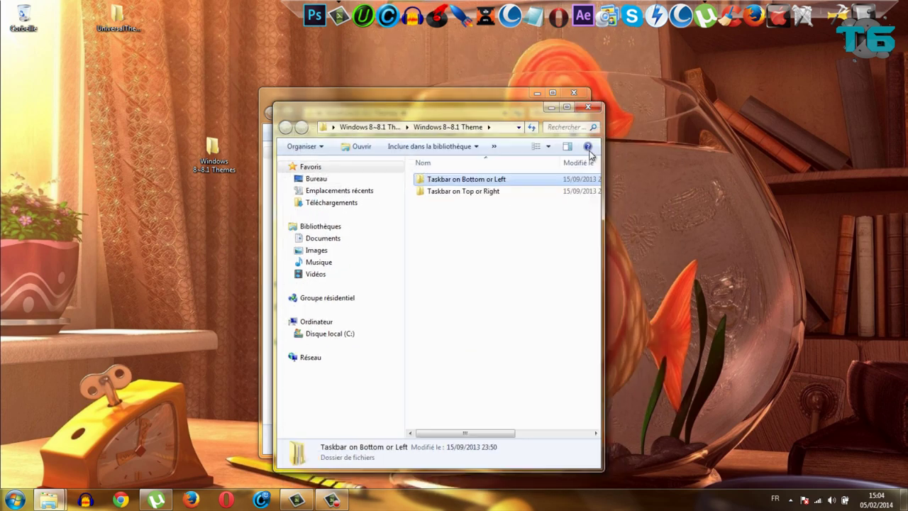
# - Open Start Menu With User Picture inside Taskbar on Top or Right and copy its Windows 8~8.1 folder and all its theme files
pyautogui.click(488, 193)
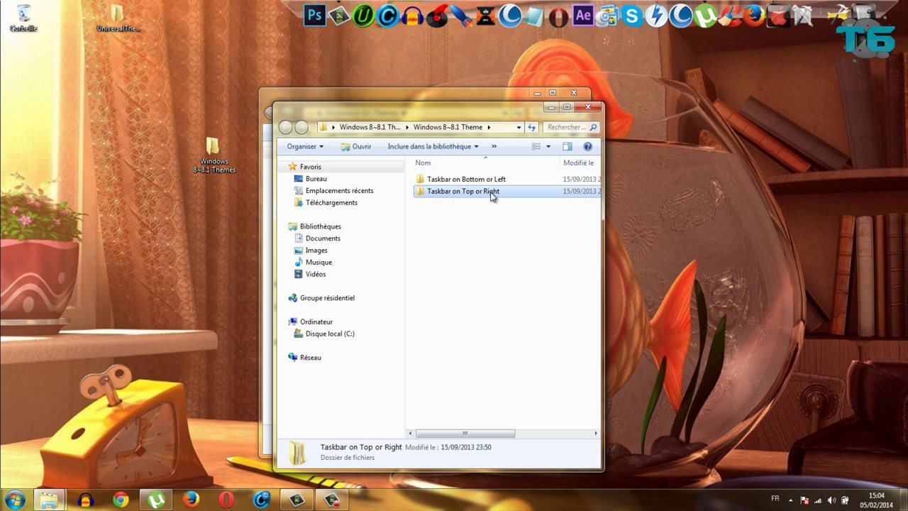
pyautogui.doubleClick(491, 191)
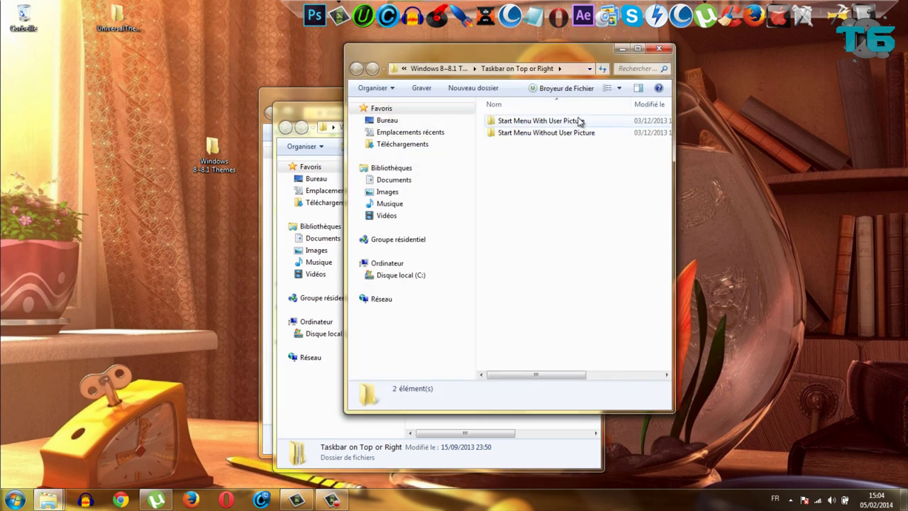
pyautogui.doubleClick(579, 122)
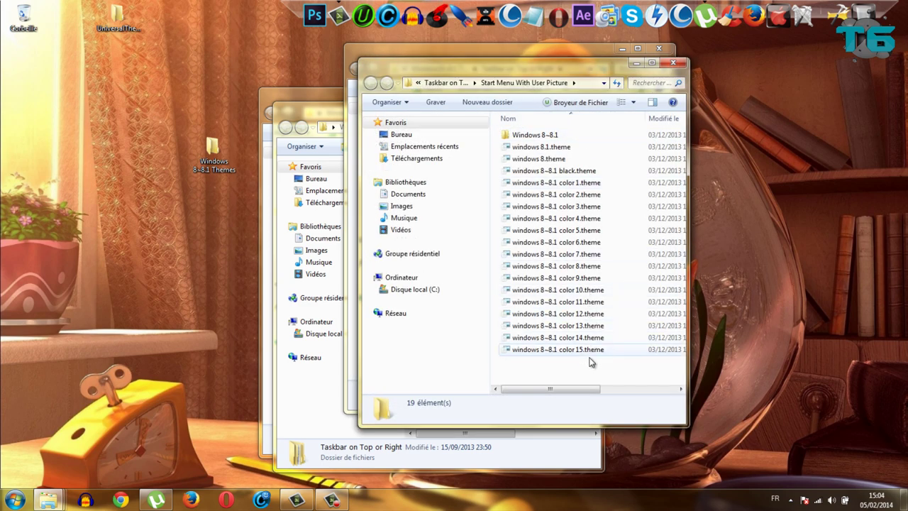
pyautogui.moveTo(589, 362); pyautogui.dragTo(589, 130)
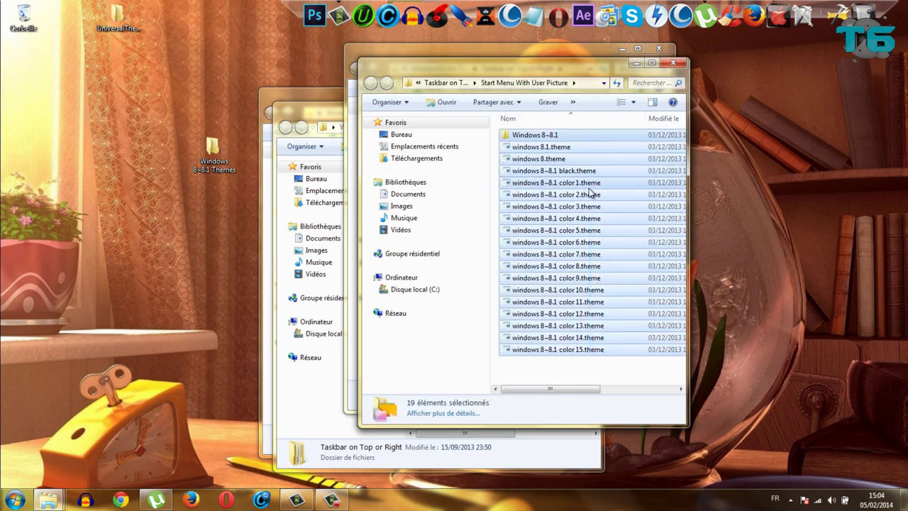
pyautogui.rightClick(589, 191)
pyautogui.click(641, 447)
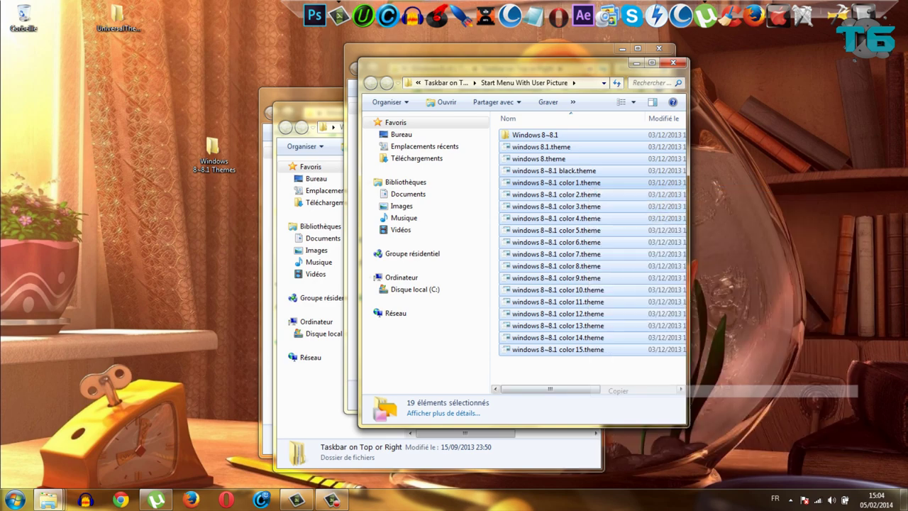
# - Open Ordinateur and go through Disque local (C:), Windows and Resources to the Themes folder
pyautogui.press('super')
pyautogui.click(222, 317)
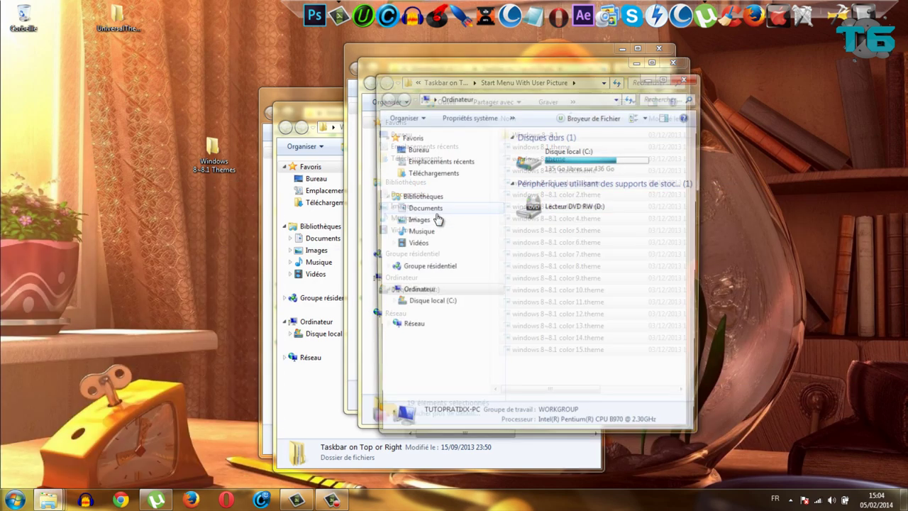
pyautogui.doubleClick(553, 150)
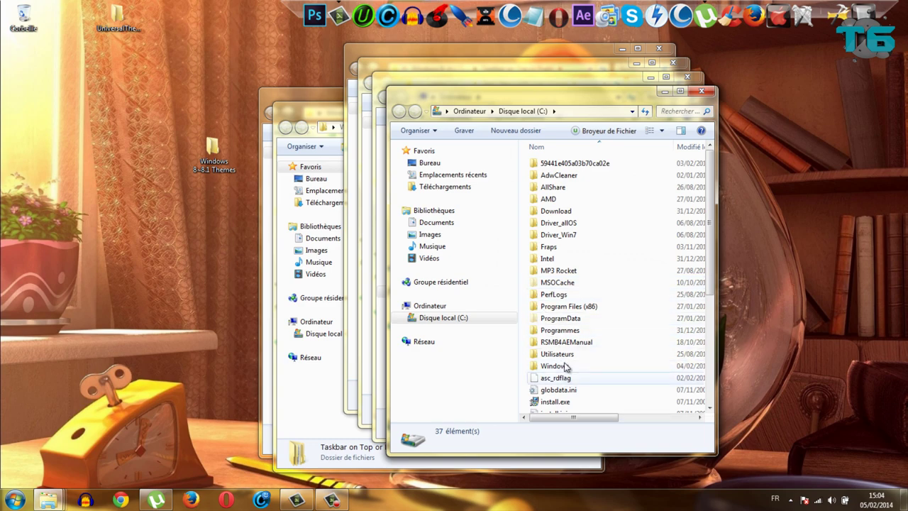
pyautogui.scroll(-5, 606, 335)
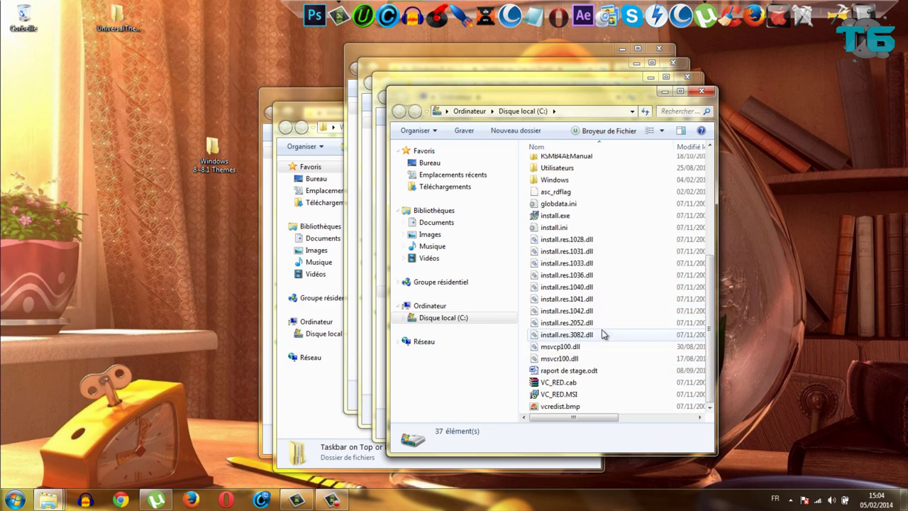
pyautogui.scroll(5, 602, 276)
pyautogui.doubleClick(587, 367)
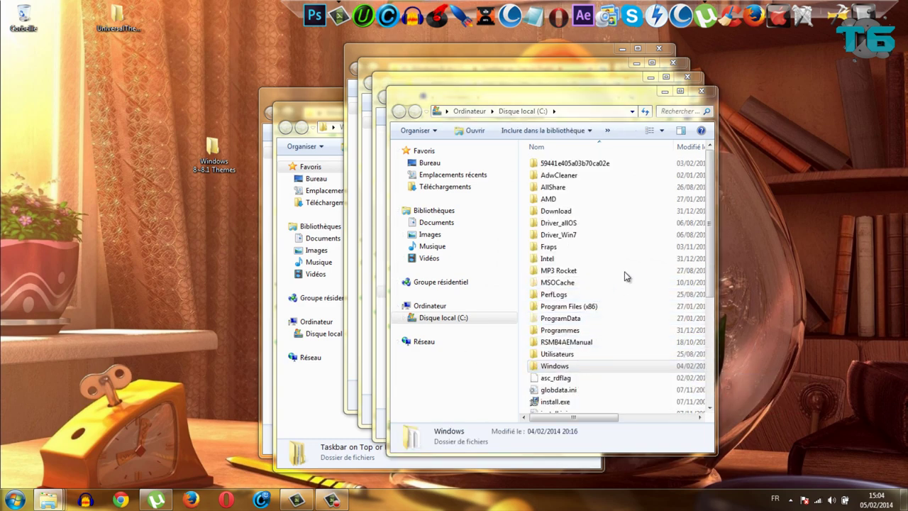
pyautogui.scroll(-15, 625, 284)
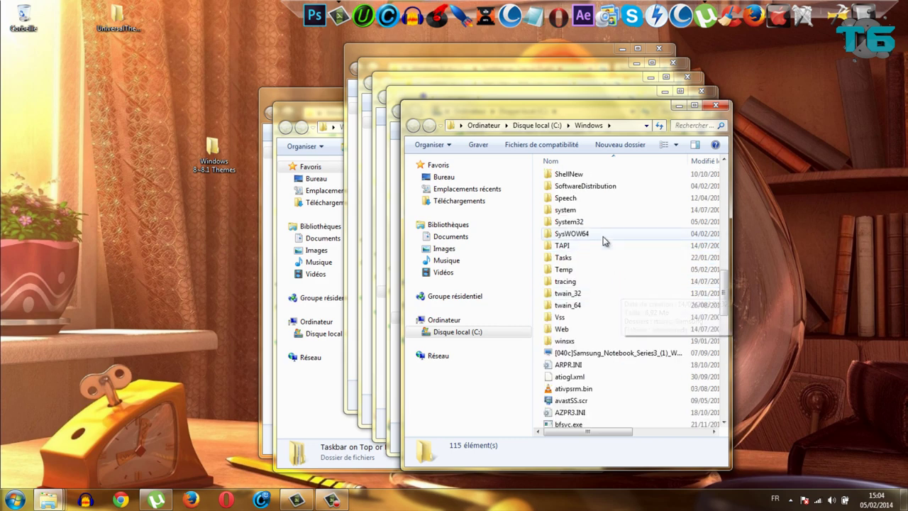
pyautogui.scroll(4, 603, 236)
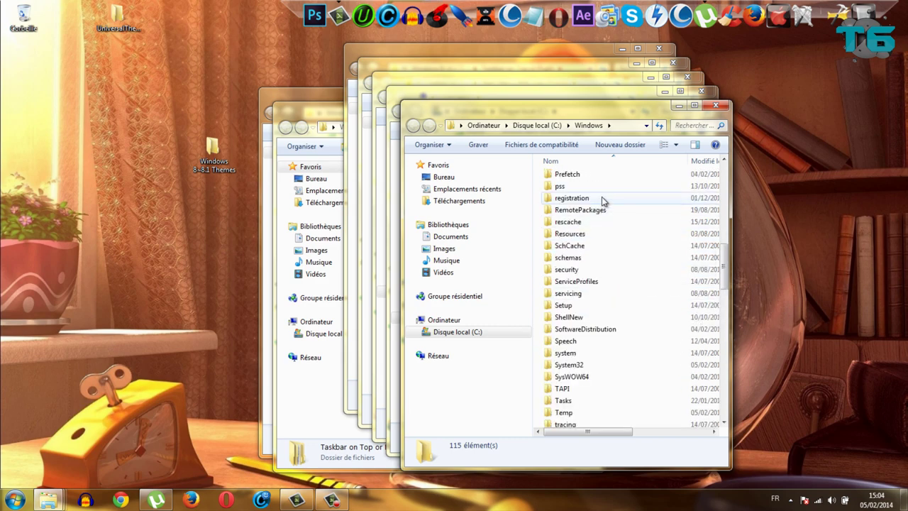
pyautogui.doubleClick(606, 234)
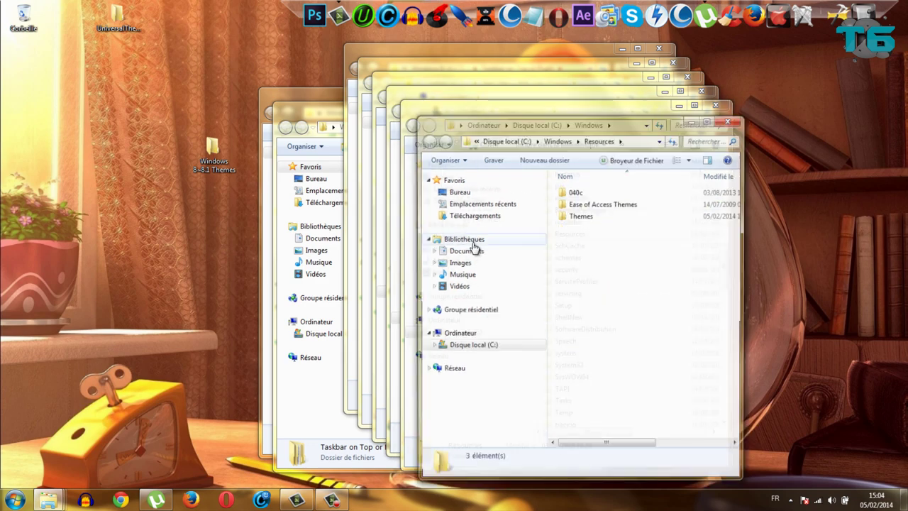
pyautogui.doubleClick(629, 219)
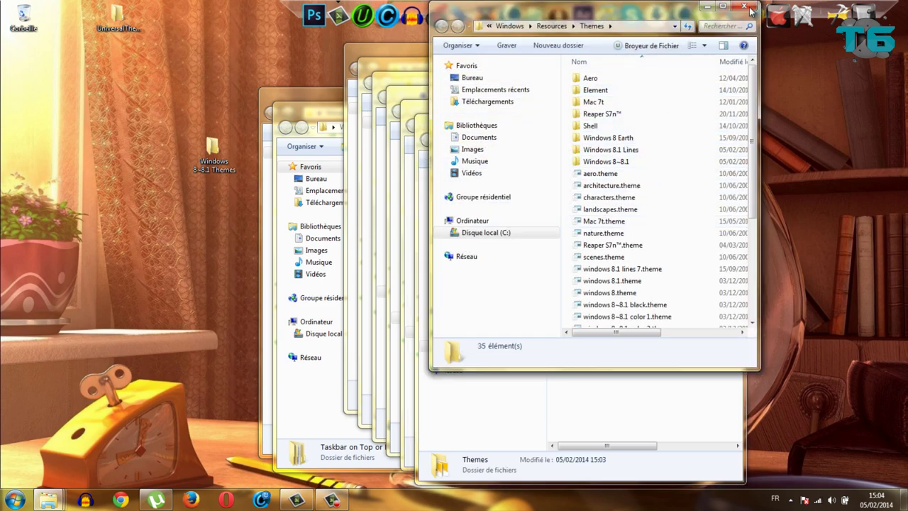
# - Close the Themes, Resources, Windows, Disque local (C:) and Ordinateur windows without pasting
pyautogui.hotkey('alt', 'F4')
pyautogui.click(731, 122)
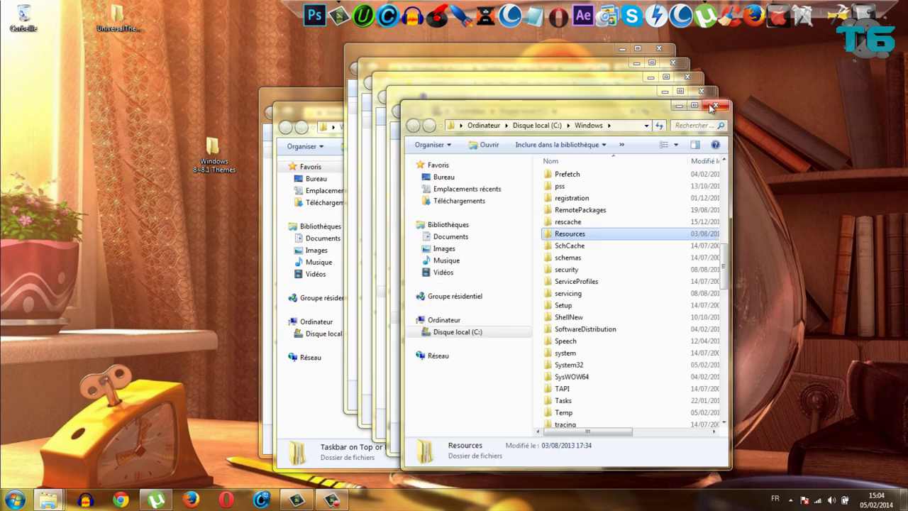
pyautogui.click(716, 105)
pyautogui.click(701, 90)
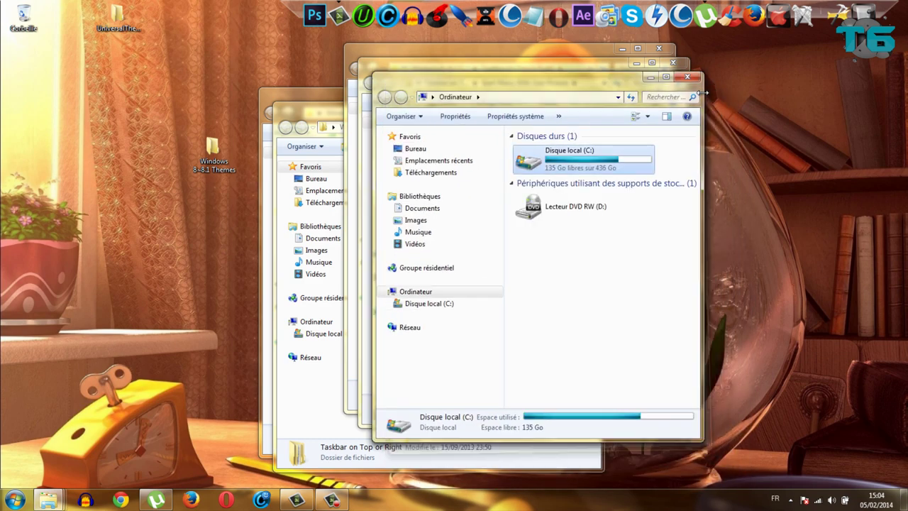
pyautogui.click(688, 77)
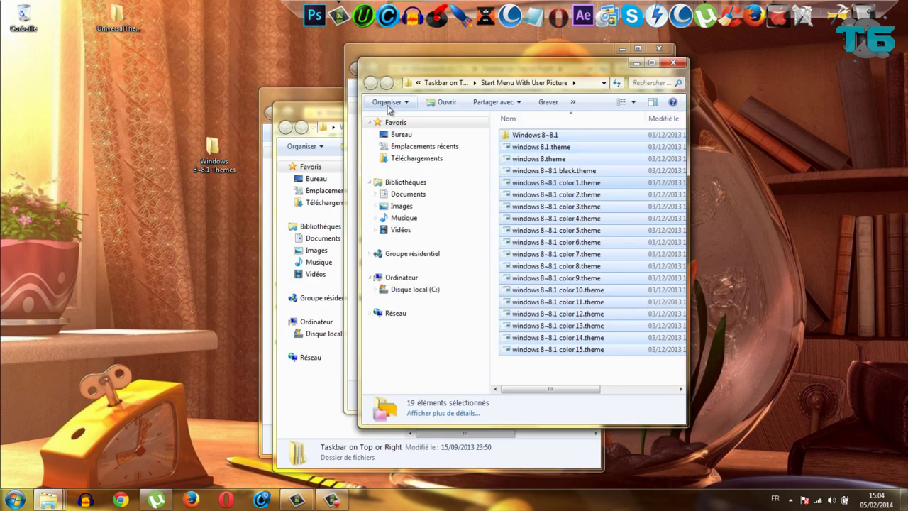
# - Close the Start Menu With User Picture, Taskbar on Top or Right and Windows 8~8.1 Theme windows
pyautogui.click(672, 62)
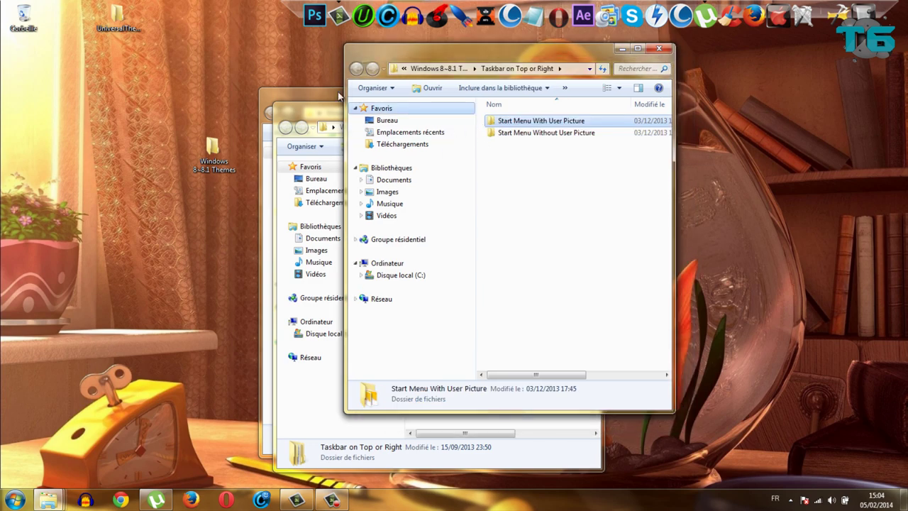
pyautogui.click(667, 49)
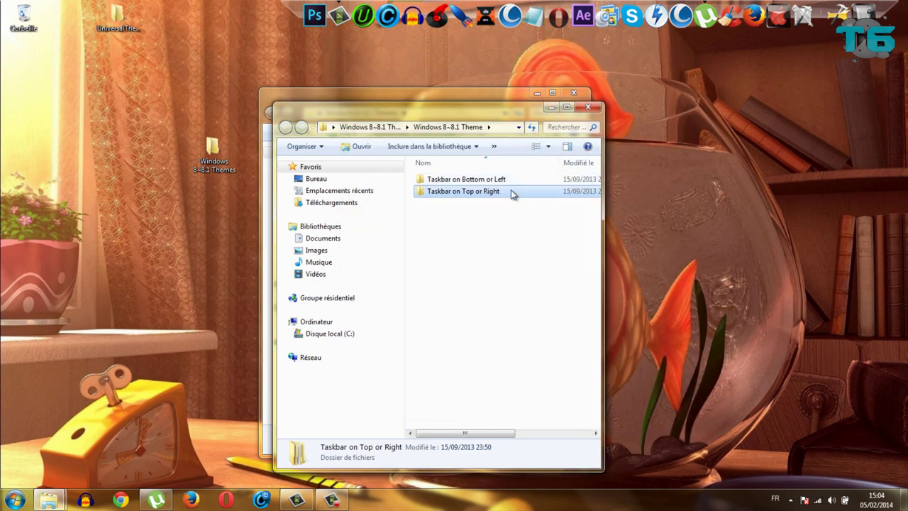
pyautogui.click(588, 106)
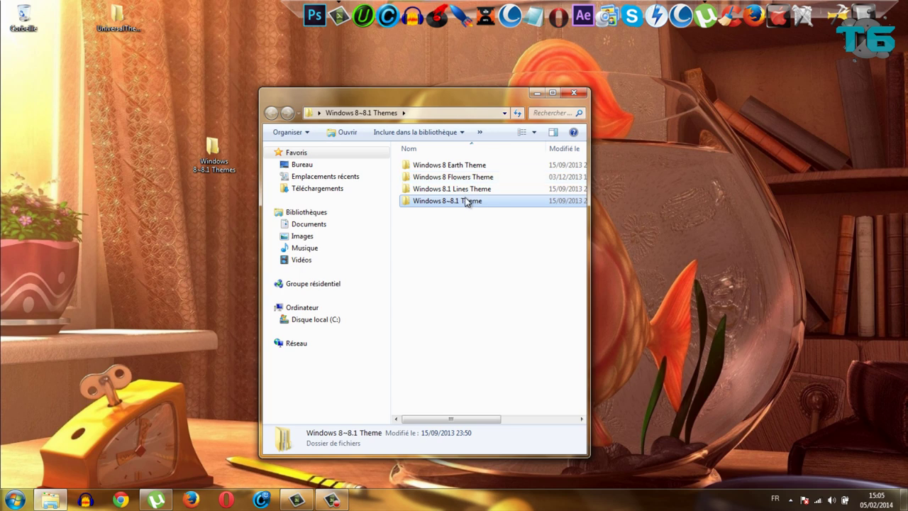
# - In Windows 8.1 Lines Theme, open Taskbar on Bottom or Left, then Start Menu With User Picture, and copy its Windows 8.1 Lines folder and seven theme files
pyautogui.click(512, 191)
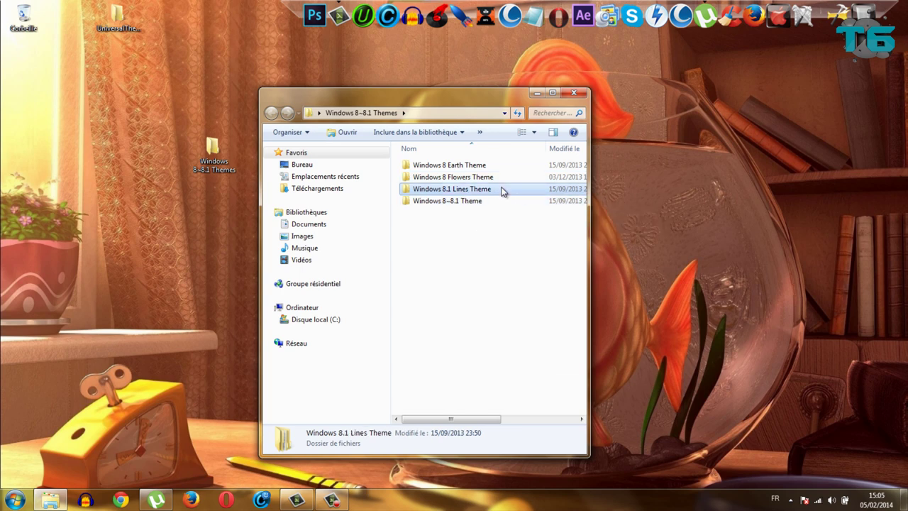
pyautogui.doubleClick(503, 190)
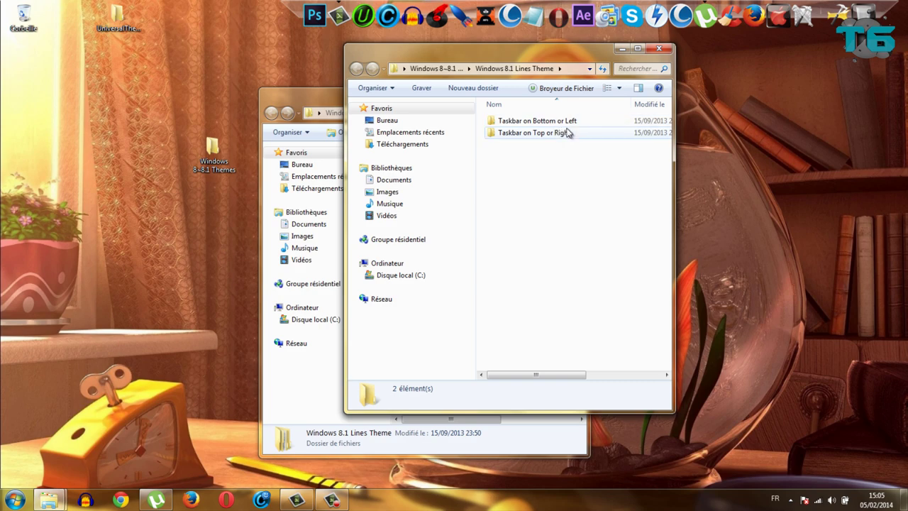
pyautogui.doubleClick(519, 123)
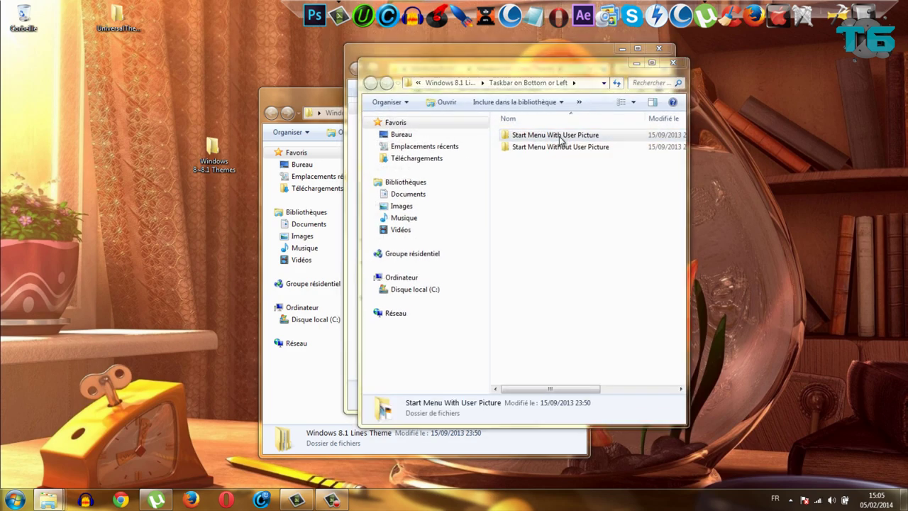
pyautogui.doubleClick(561, 140)
pyautogui.moveTo(603, 237); pyautogui.dragTo(579, 149)
pyautogui.rightClick(591, 165)
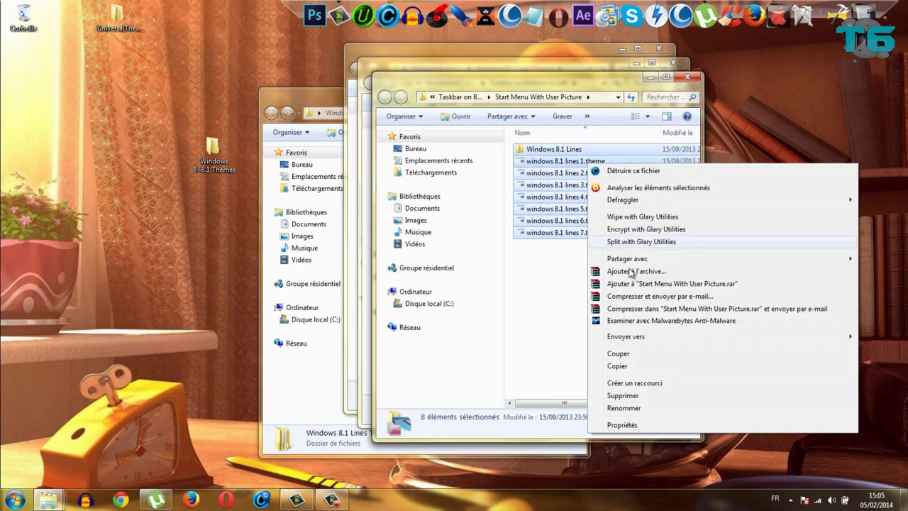
pyautogui.click(638, 366)
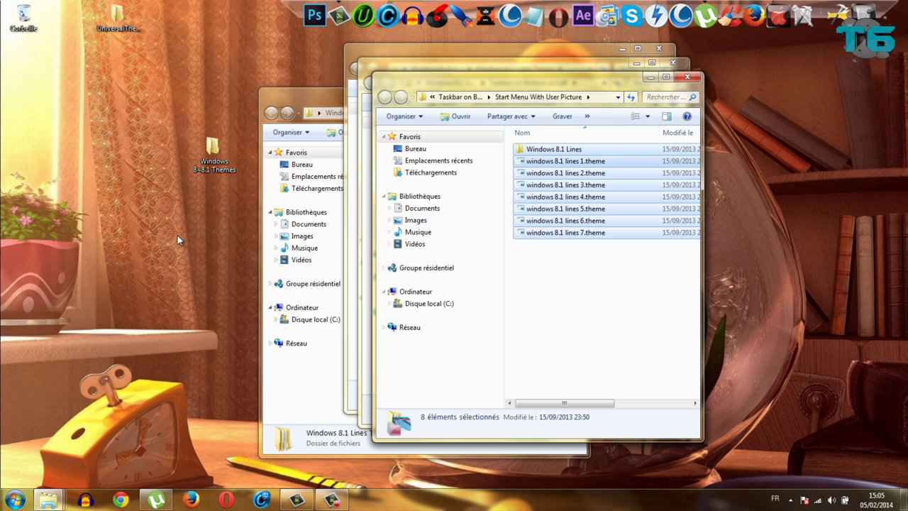
# - Open Ordinateur, go through Disque local (C:) to the Windows folder and maximize its window
pyautogui.moveTo(62, 502)
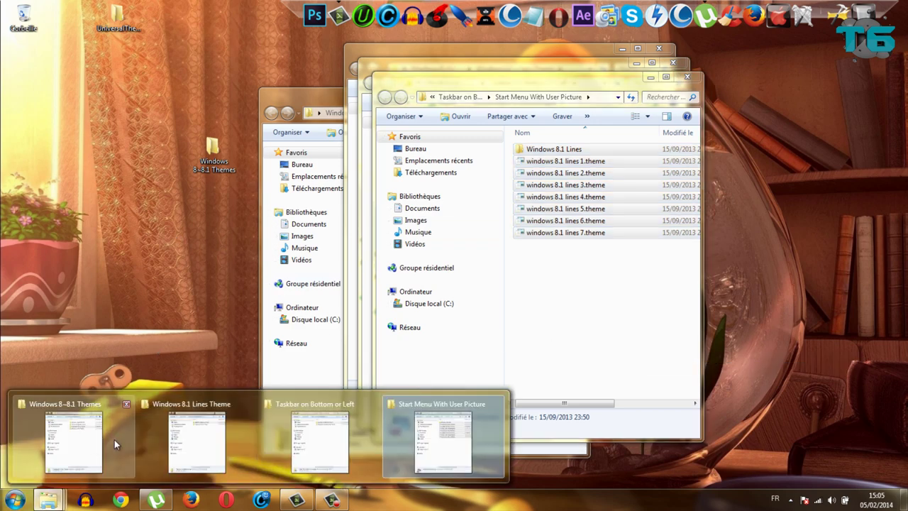
pyautogui.moveTo(60, 447)
pyautogui.press('super')
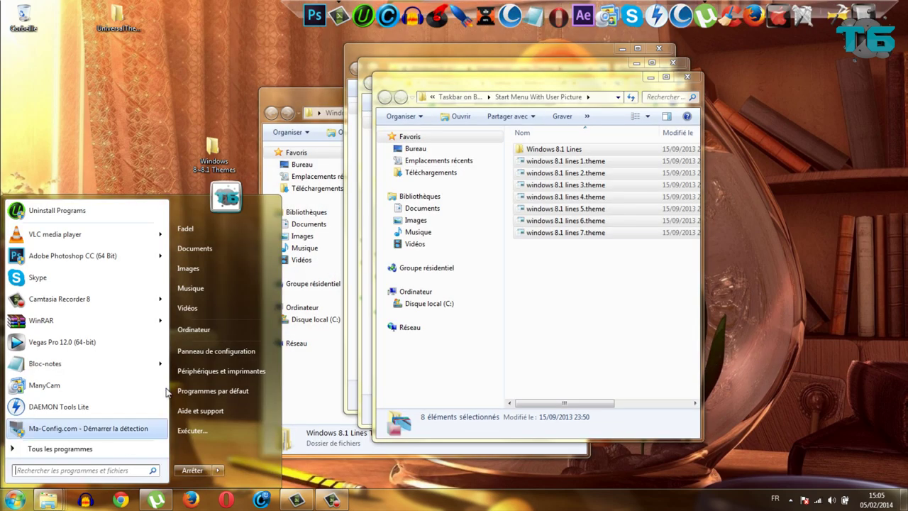
pyautogui.press('Escape')
pyautogui.press('super+e')
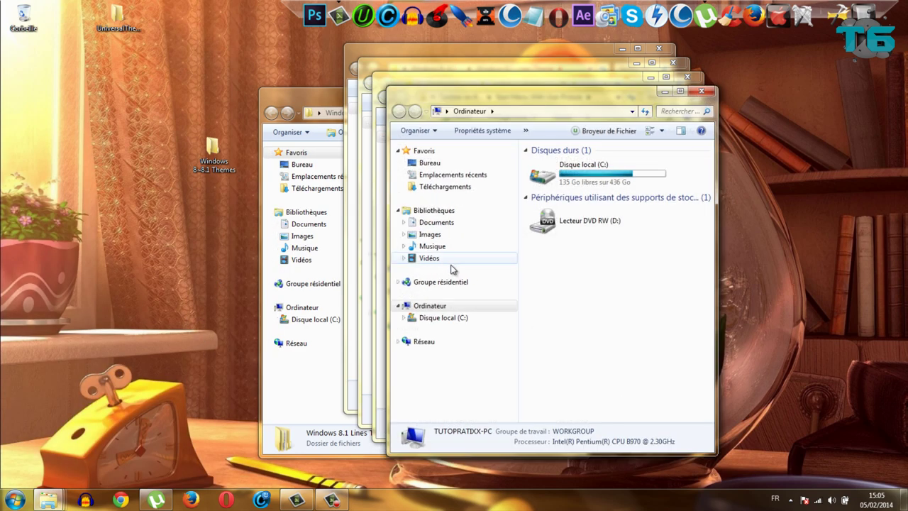
pyautogui.doubleClick(568, 173)
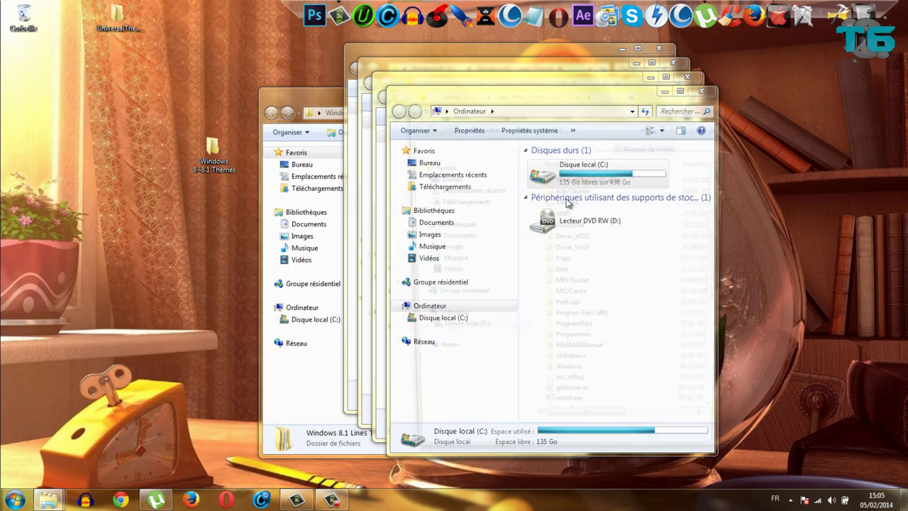
pyautogui.doubleClick(613, 381)
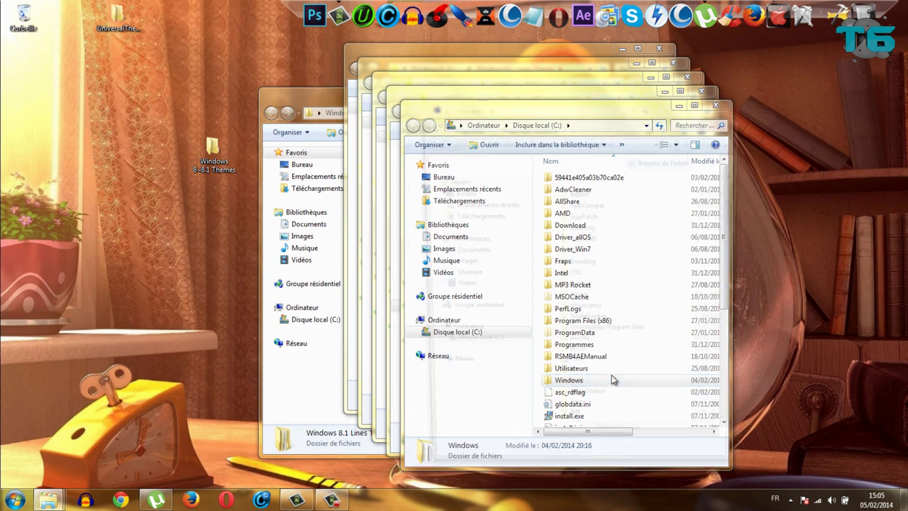
pyautogui.click(709, 121)
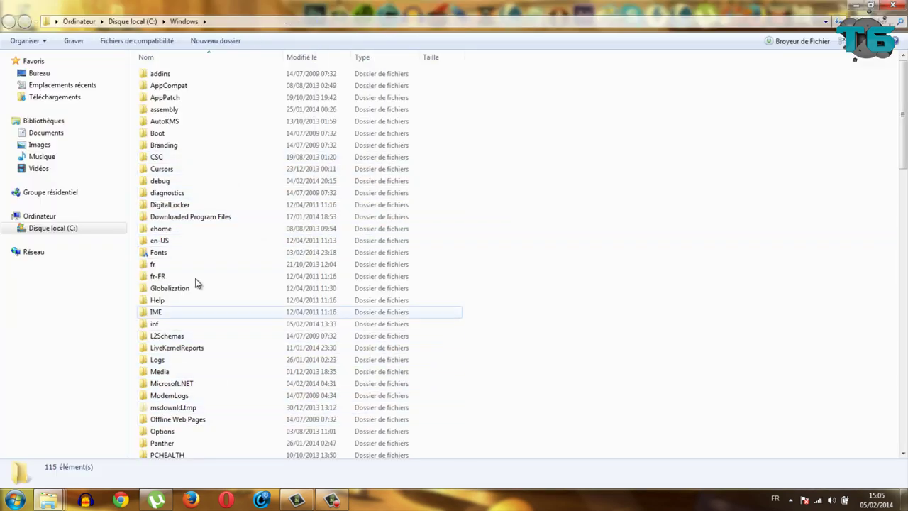
# - Open the Resources folder and its Themes subfolder, and maximize the Themes window
pyautogui.scroll(-14, 217, 291)
pyautogui.scroll(4, 217, 291)
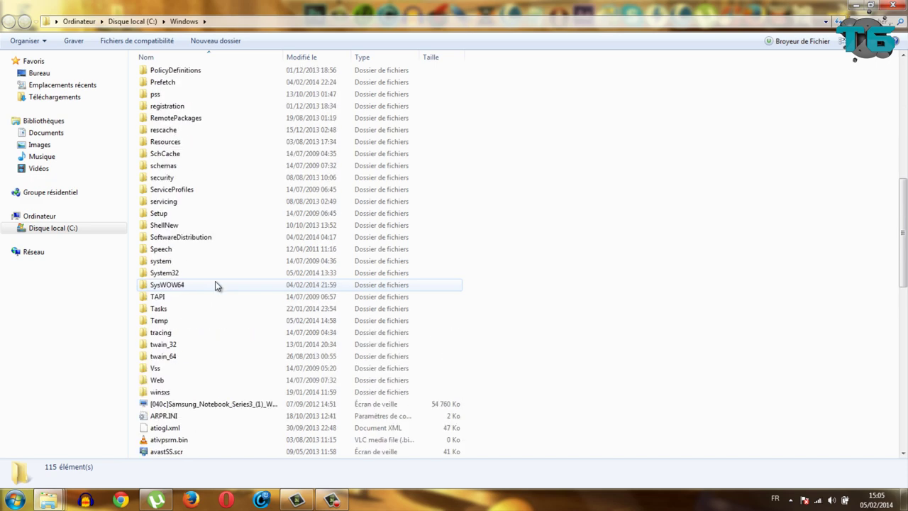
pyautogui.doubleClick(211, 214)
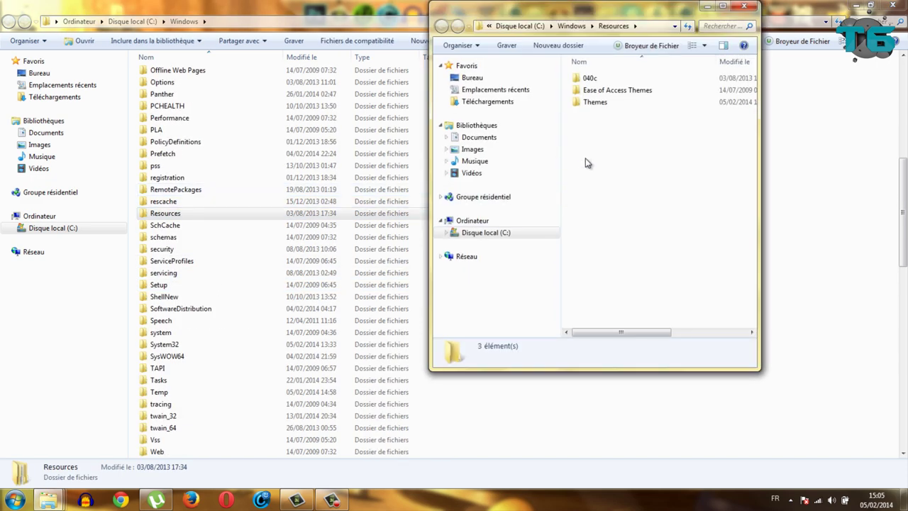
pyautogui.doubleClick(596, 102)
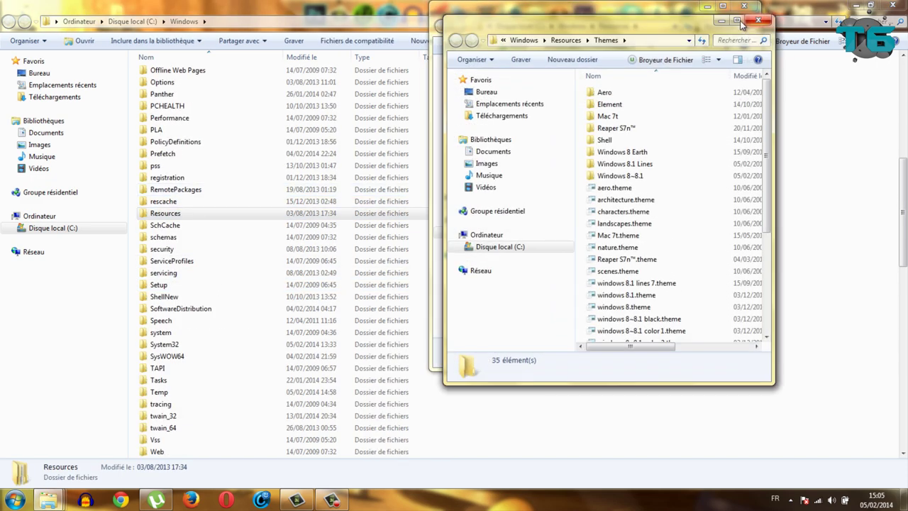
pyautogui.click(738, 21)
# - Paste the copied Windows 8.1 Lines items into Themes, merging the existing folder and replacing files for all conflicts
pyautogui.rightClick(548, 175)
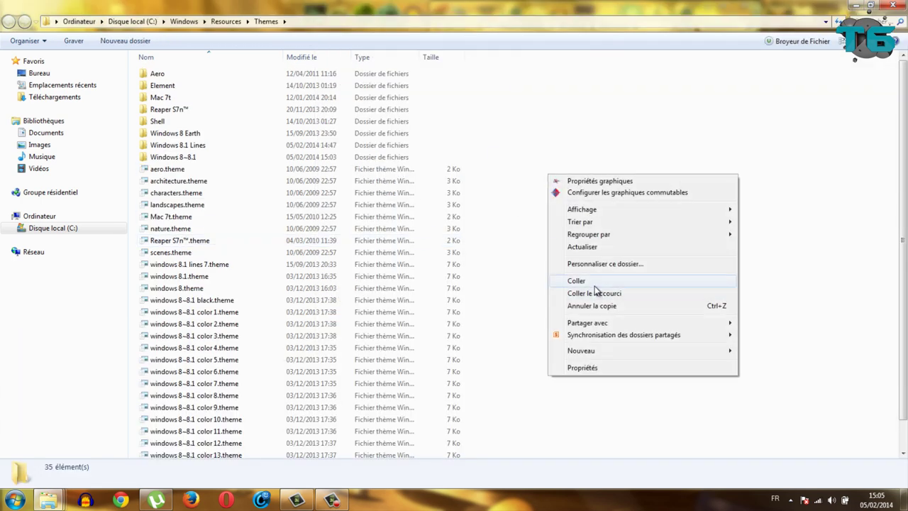
pyautogui.click(595, 284)
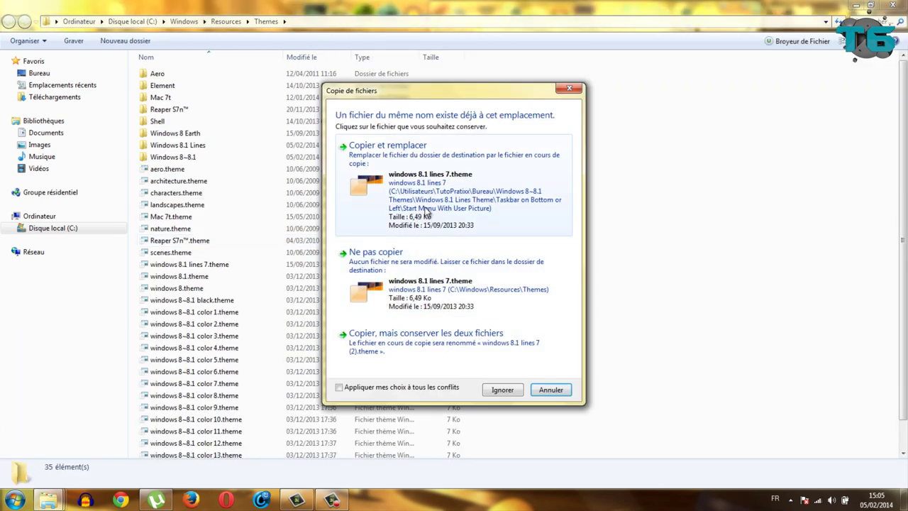
pyautogui.click(430, 185)
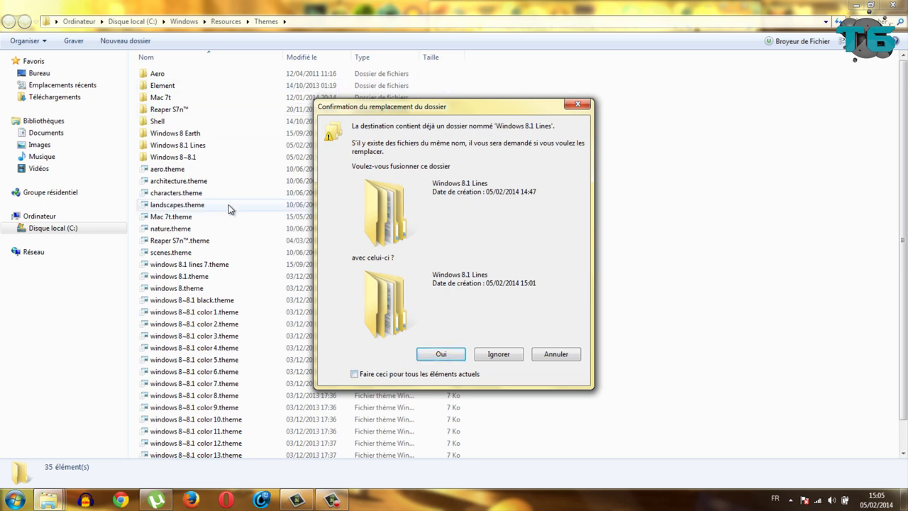
pyautogui.click(428, 357)
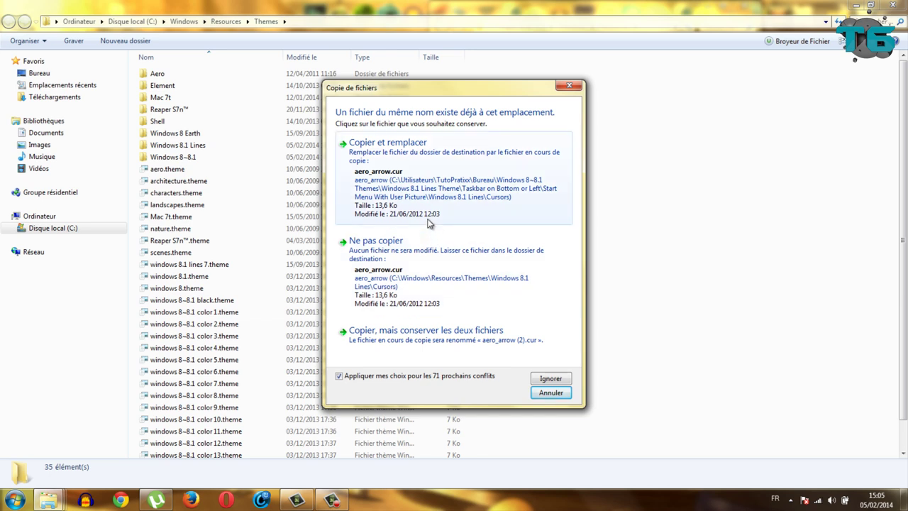
pyautogui.click(426, 166)
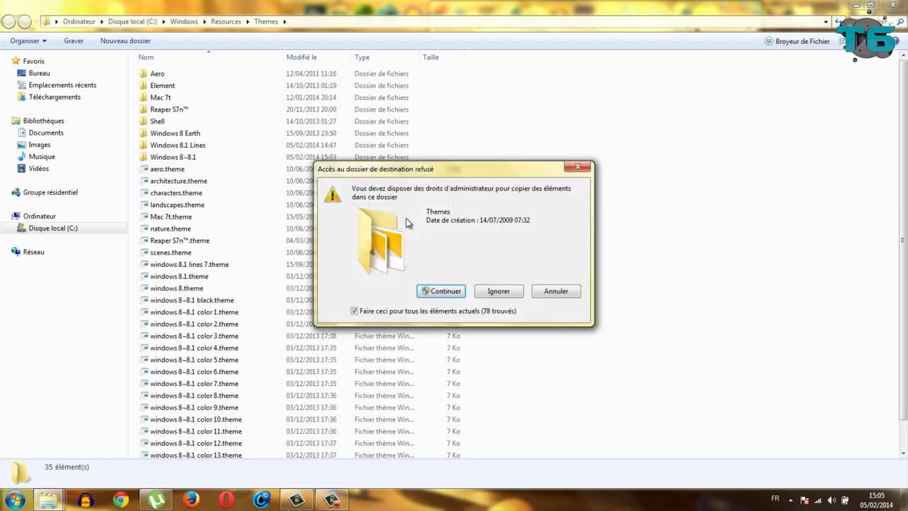
# - Continue the copy with administrator rights for all items, skip the in-use Lines7 folder and clear the selection
pyautogui.click(429, 295)
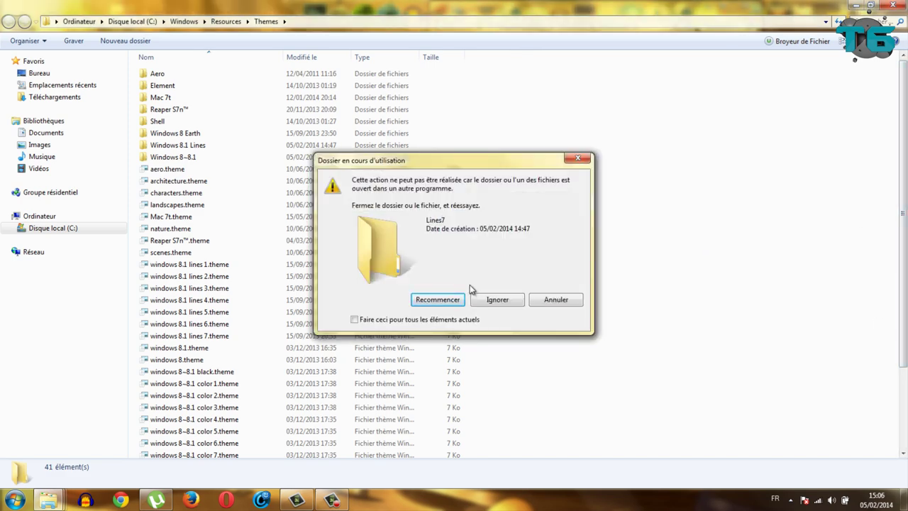
pyautogui.click(496, 300)
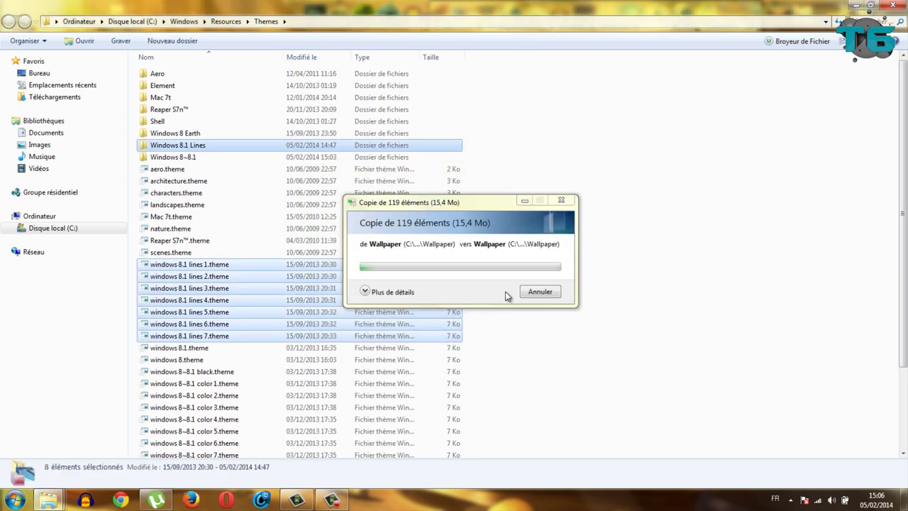
pyautogui.click(591, 263)
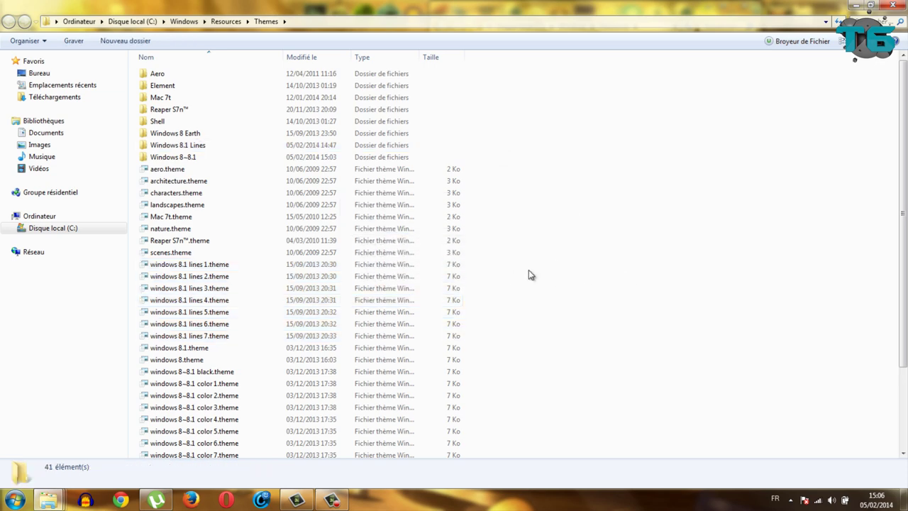
# - Close the Themes, Resources, Disque local (C:), Ordinateur, Start Menu With User Picture and Taskbar on Bottom or Left windows, keeping Windows open
pyautogui.scroll(-1, 528, 272)
pyautogui.scroll(-2, 529, 322)
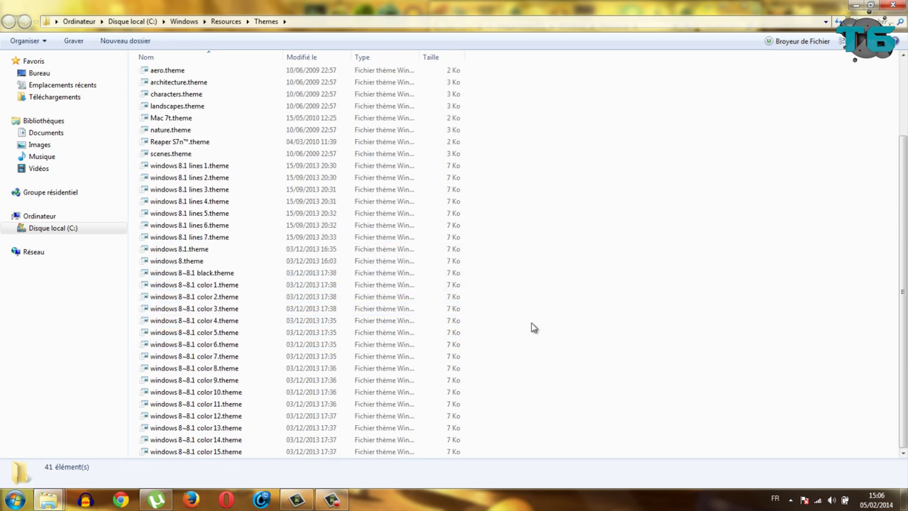
pyautogui.scroll(3, 534, 328)
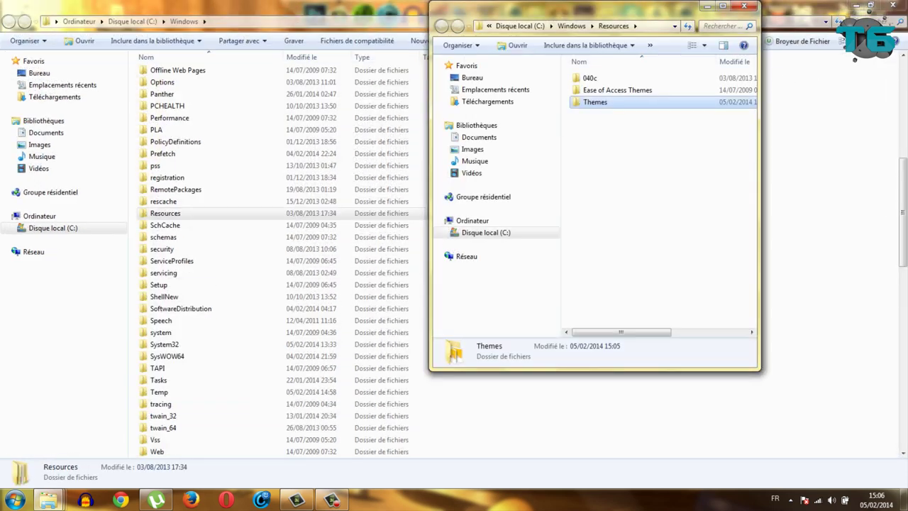
pyautogui.click(745, 9)
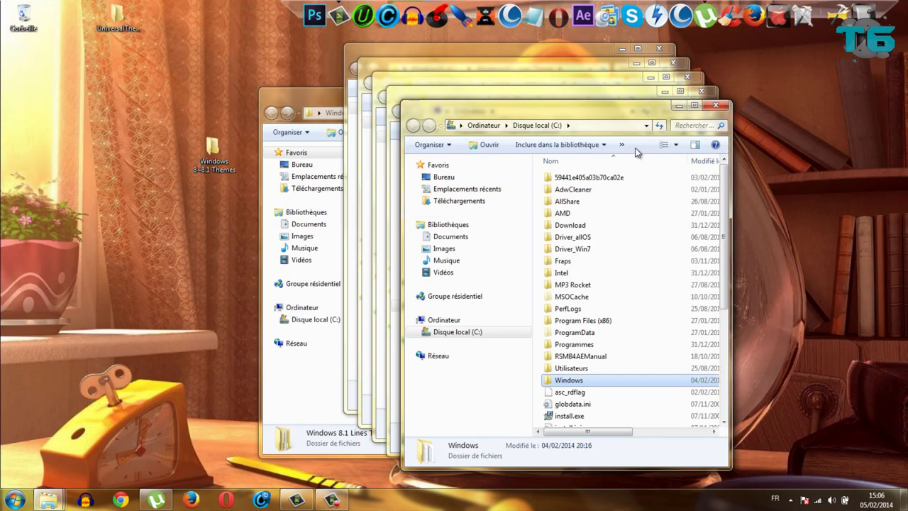
pyautogui.click(715, 105)
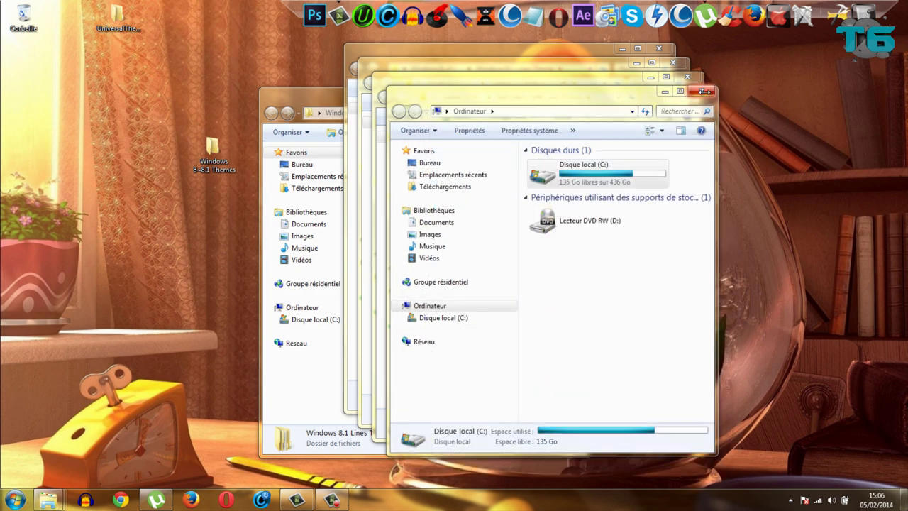
pyautogui.click(687, 78)
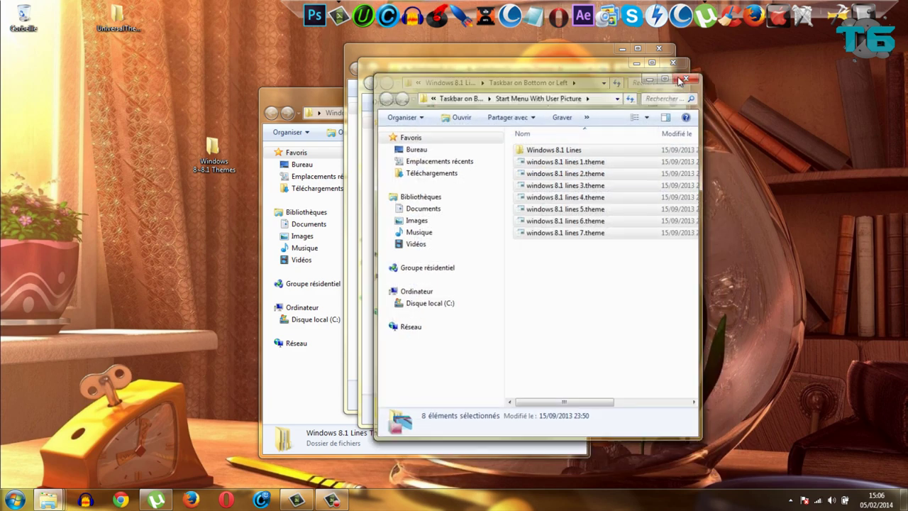
pyautogui.click(673, 62)
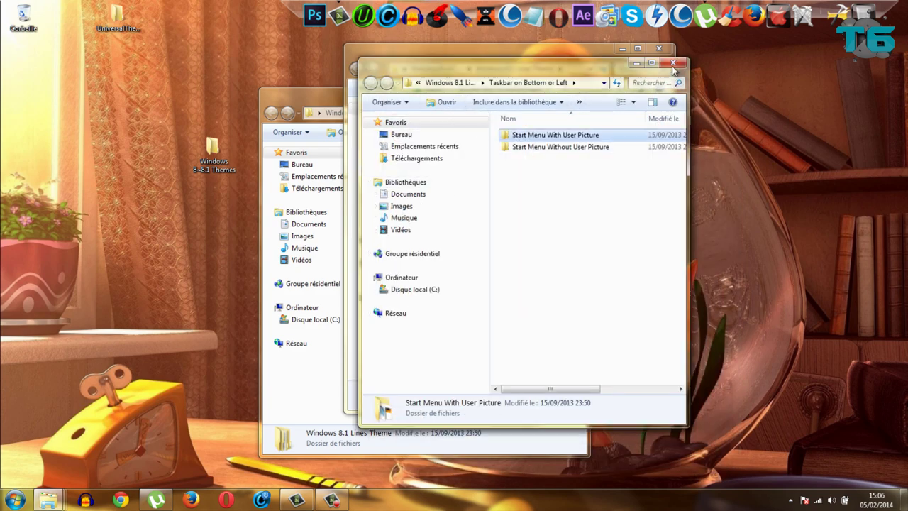
# - Look into Taskbar on Top or Right and its Start Menu Without User Picture folder, and close all Windows 8.1 Lines Theme windows
pyautogui.doubleClick(541, 135)
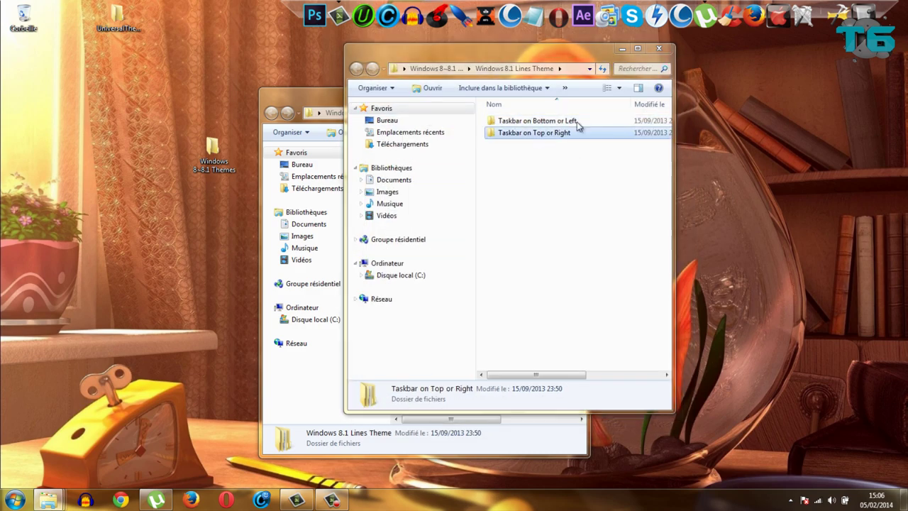
pyautogui.doubleClick(670, 106)
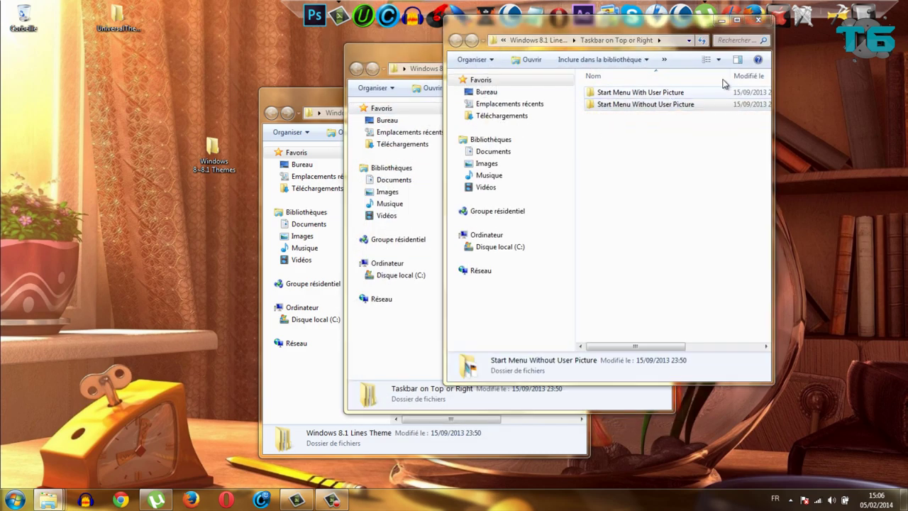
pyautogui.click(773, 34)
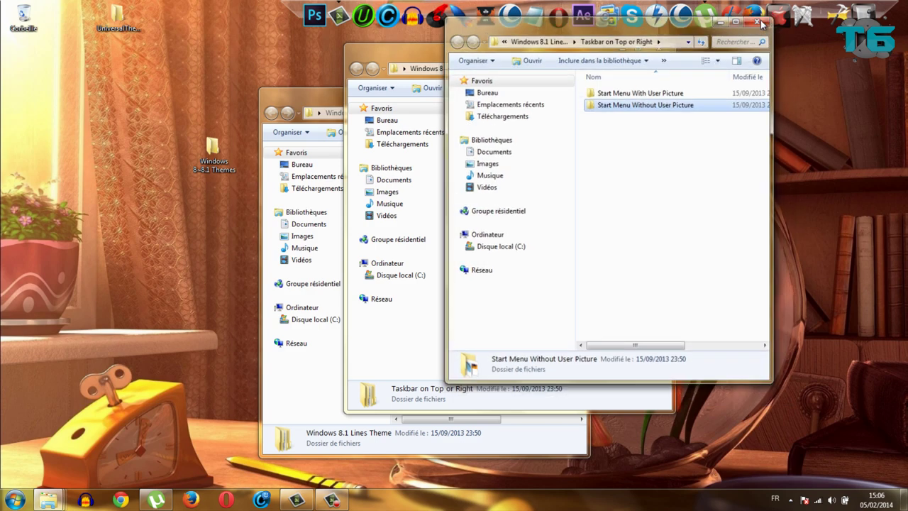
pyautogui.click(759, 20)
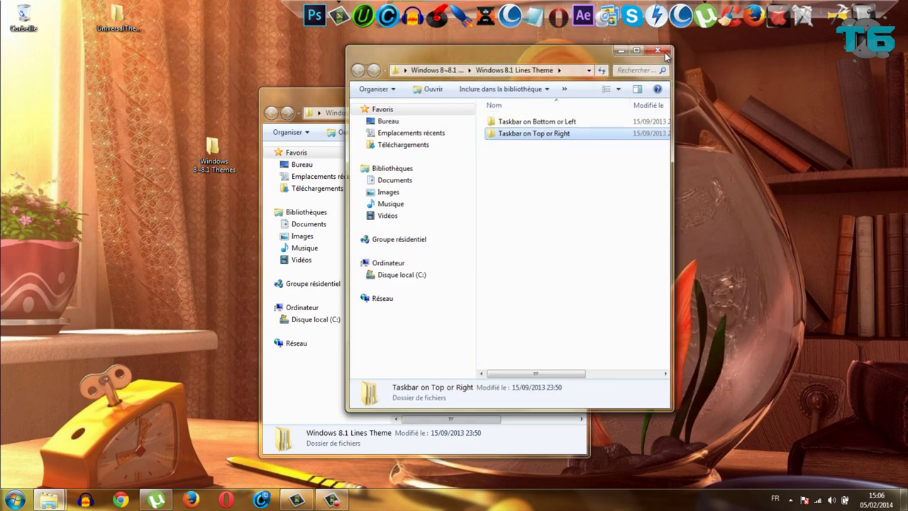
pyautogui.click(659, 48)
# - In Windows 8 Flowers Theme, open Taskbar on Bottom or Left, then Start Menu With User Picture, and copy its folder and six theme files
pyautogui.click(497, 177)
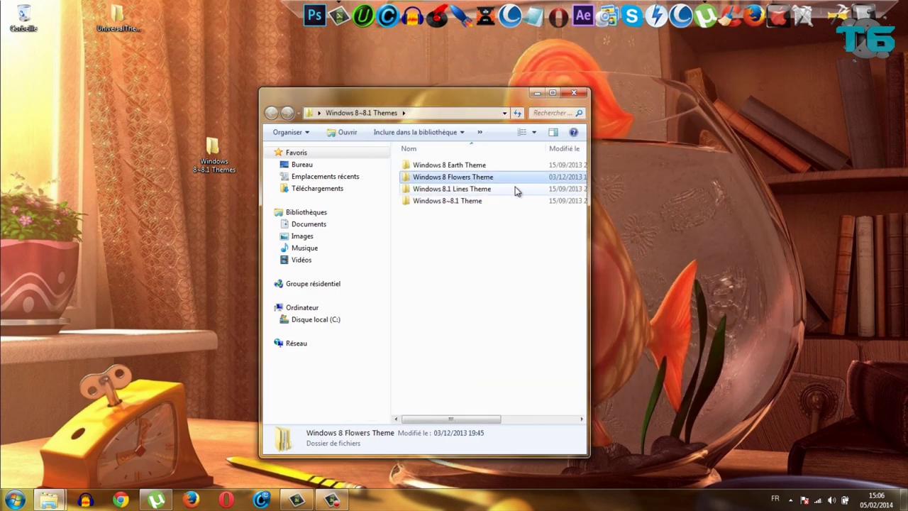
pyautogui.doubleClick(511, 179)
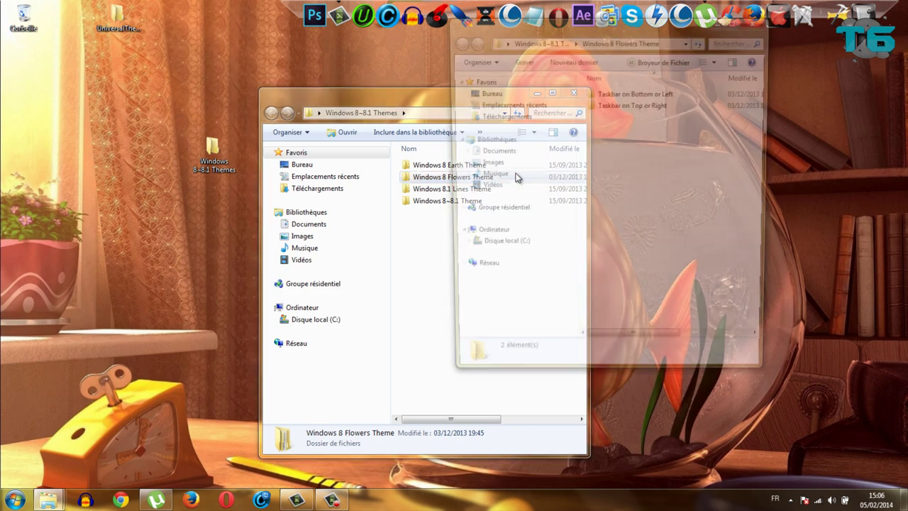
pyautogui.doubleClick(607, 90)
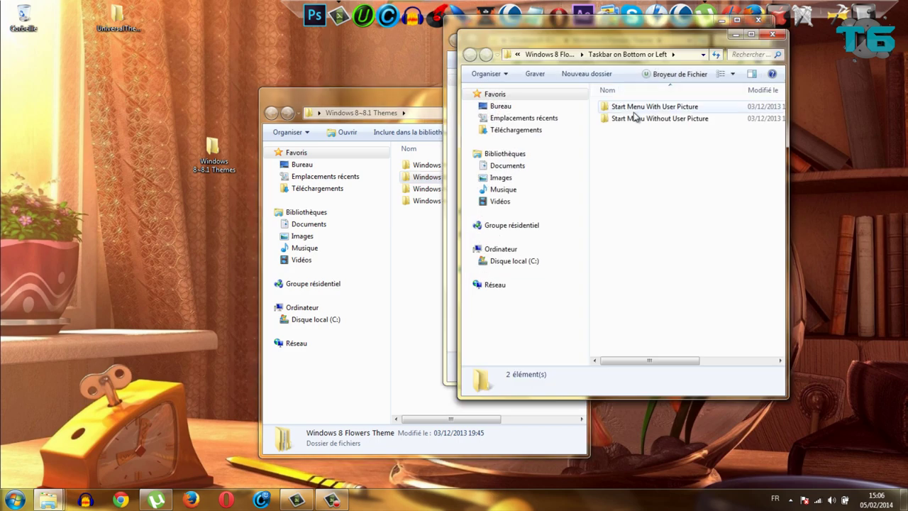
pyautogui.doubleClick(634, 115)
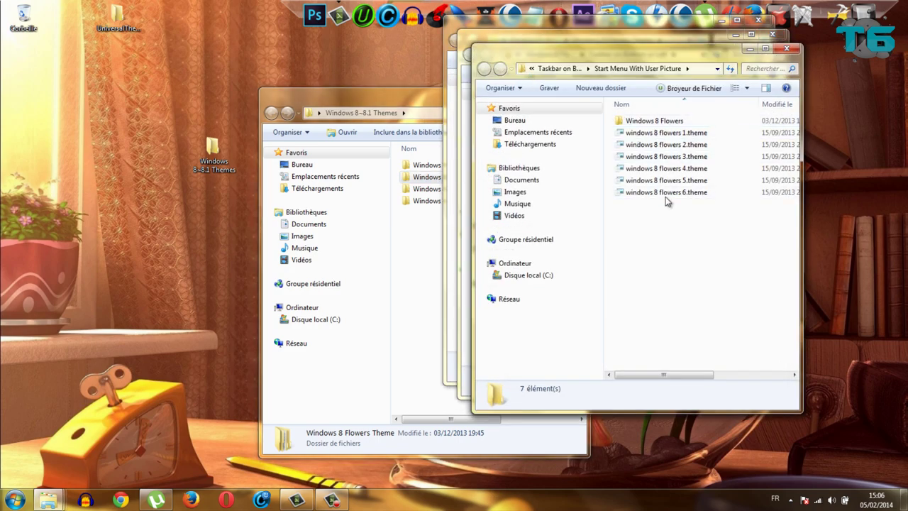
pyautogui.hotkey('ctrl', 'a')
pyautogui.rightClick(637, 149)
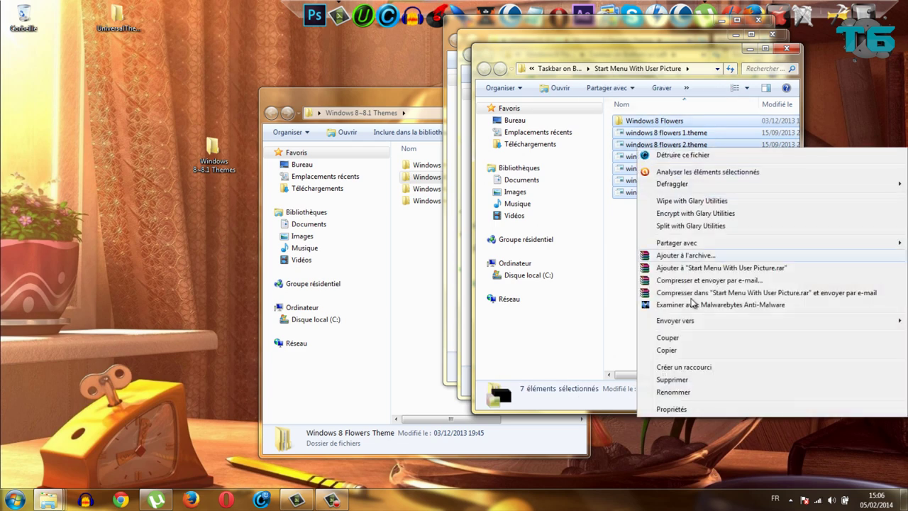
pyautogui.click(705, 350)
pyautogui.click(787, 49)
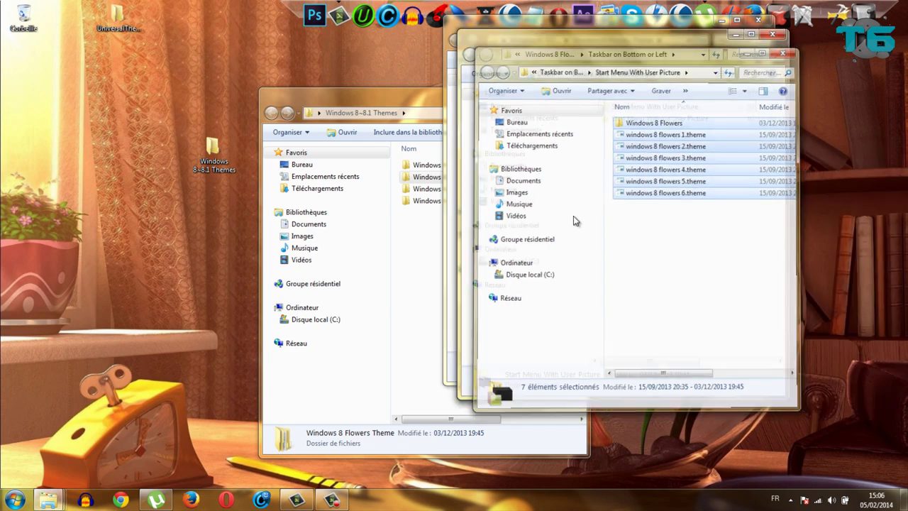
# - Paste the copied Windows 8 Flowers folder and six theme files into C:\Windows\Resources\Themes, continuing with administrator rights for all items
pyautogui.click(48, 502)
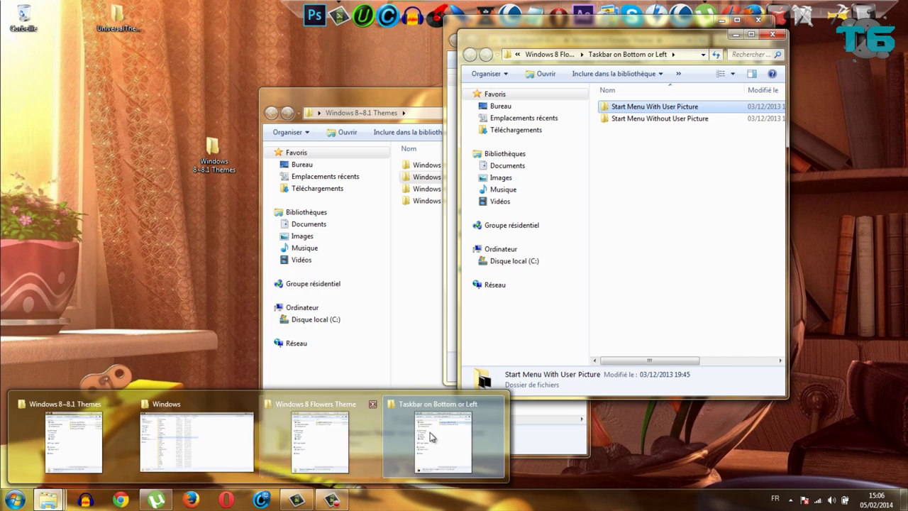
pyautogui.click(156, 450)
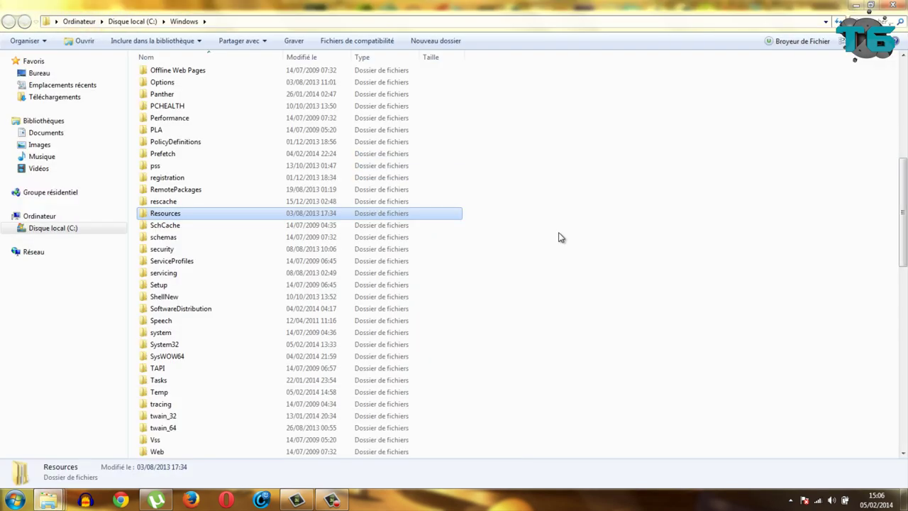
pyautogui.doubleClick(197, 217)
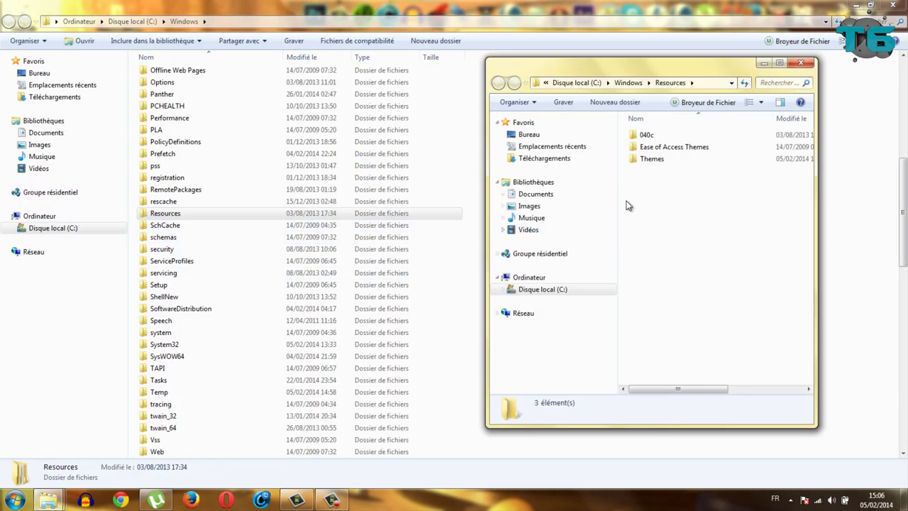
pyautogui.doubleClick(677, 158)
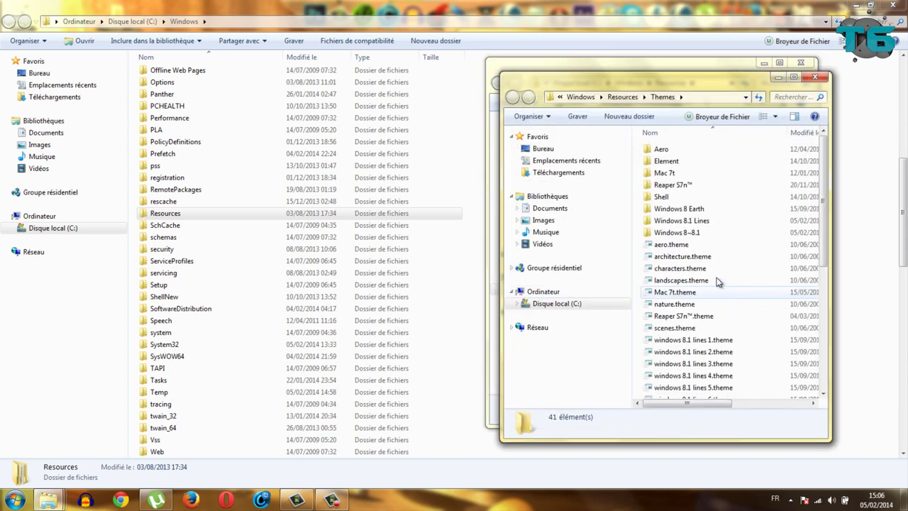
pyautogui.rightClick(713, 144)
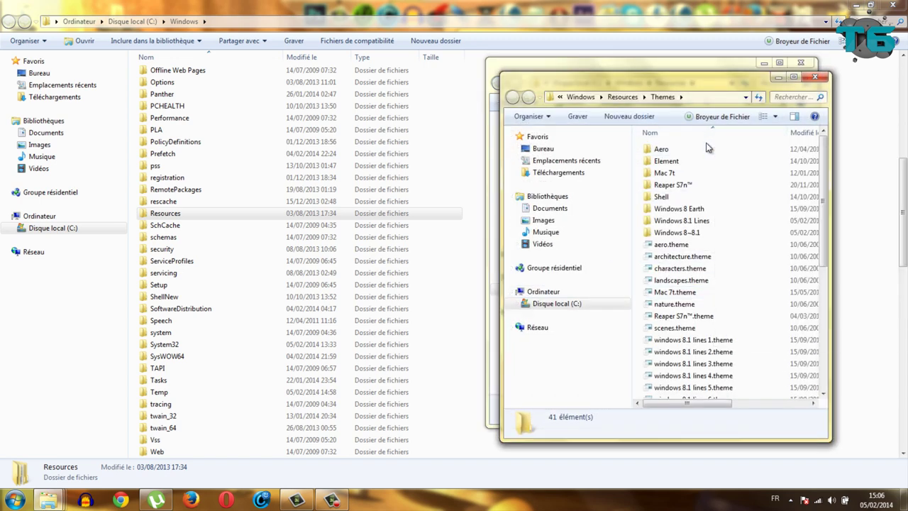
pyautogui.click(741, 251)
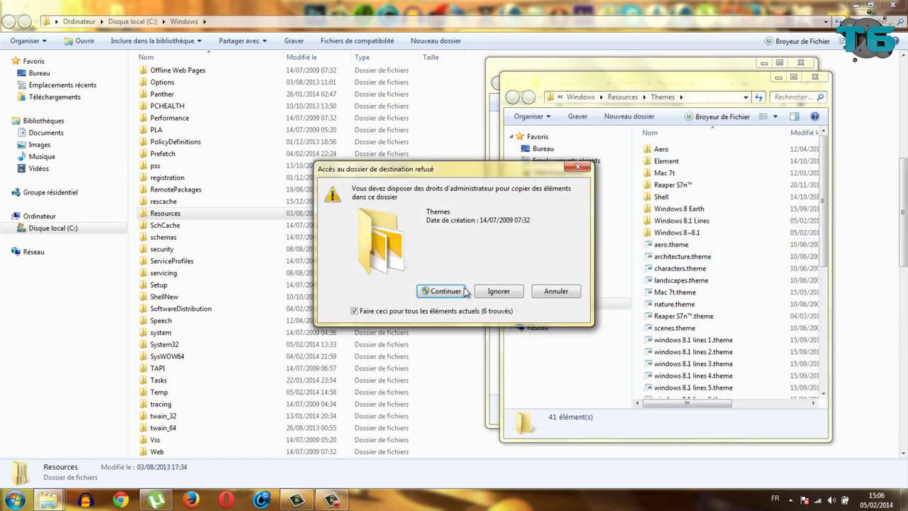
pyautogui.click(442, 290)
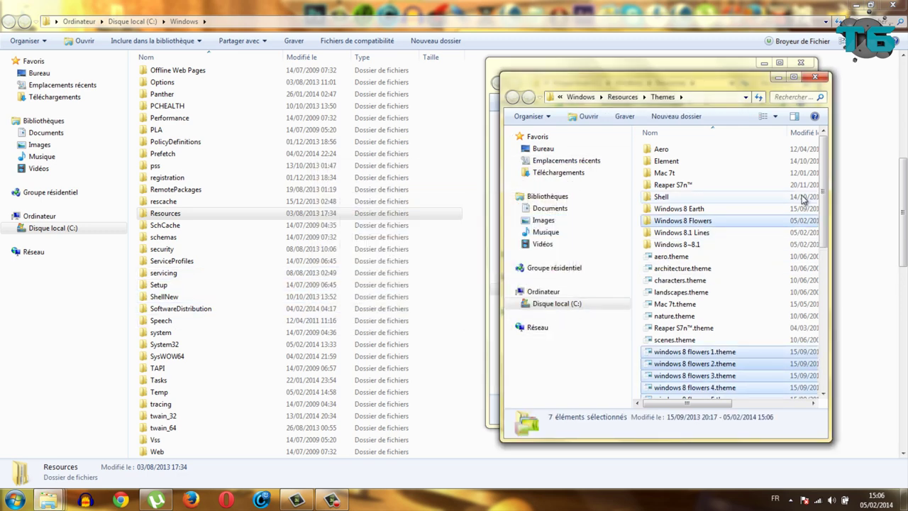
# - Look through the pasted files, then close the Themes, Resources, Windows, Taskbar on Bottom or Left and Windows 8 Flowers Theme windows
pyautogui.scroll(-9, 802, 203)
pyautogui.scroll(9, 802, 203)
pyautogui.scroll(-9, 800, 207)
pyautogui.scroll(3, 799, 210)
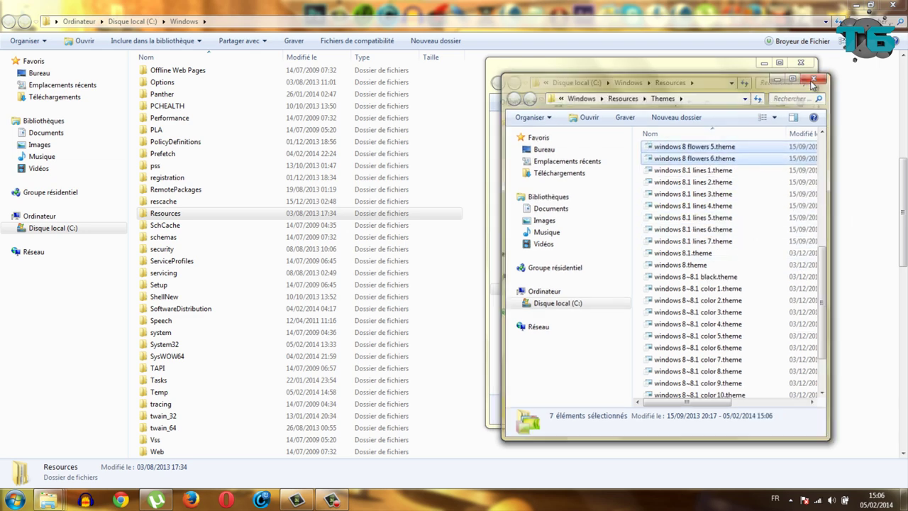
pyautogui.click(814, 77)
pyautogui.click(801, 64)
pyautogui.click(892, 5)
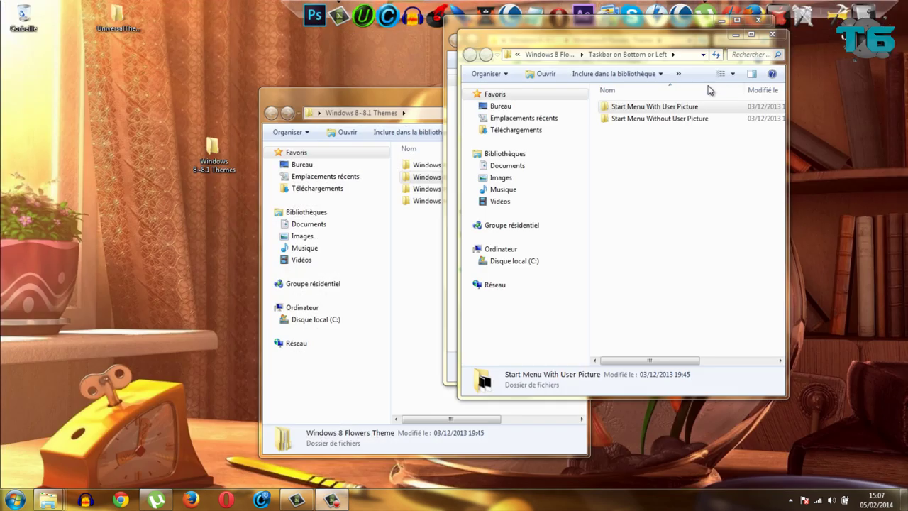
pyautogui.click(772, 30)
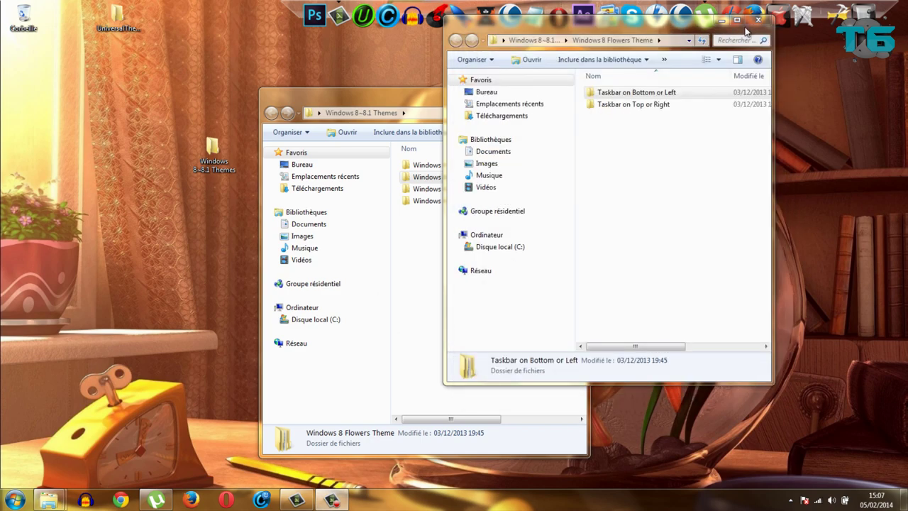
pyautogui.click(758, 20)
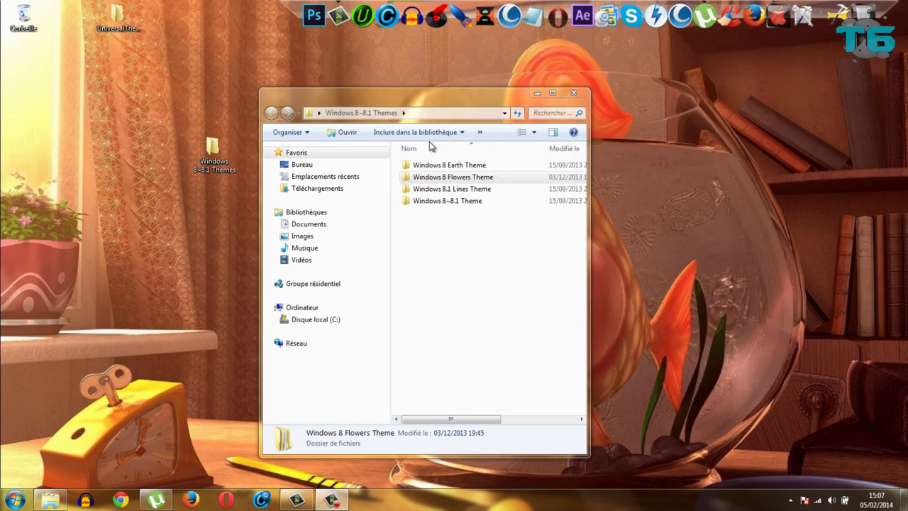
# - Look into the Windows 8 Earth Theme's Taskbar on Bottom or Left and Start Menu With User Picture folders, selecting and deselecting all files
pyautogui.doubleClick(472, 165)
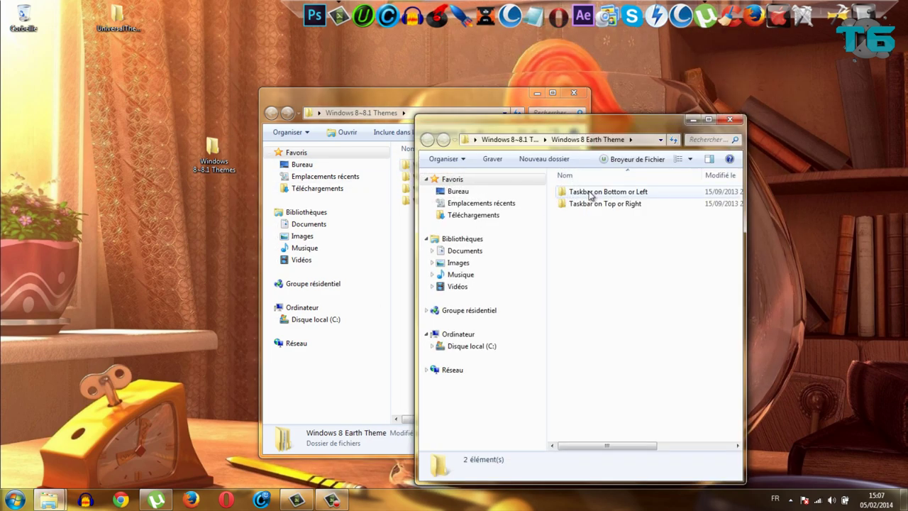
pyautogui.click(591, 193)
pyautogui.doubleClick(591, 193)
pyautogui.doubleClick(643, 84)
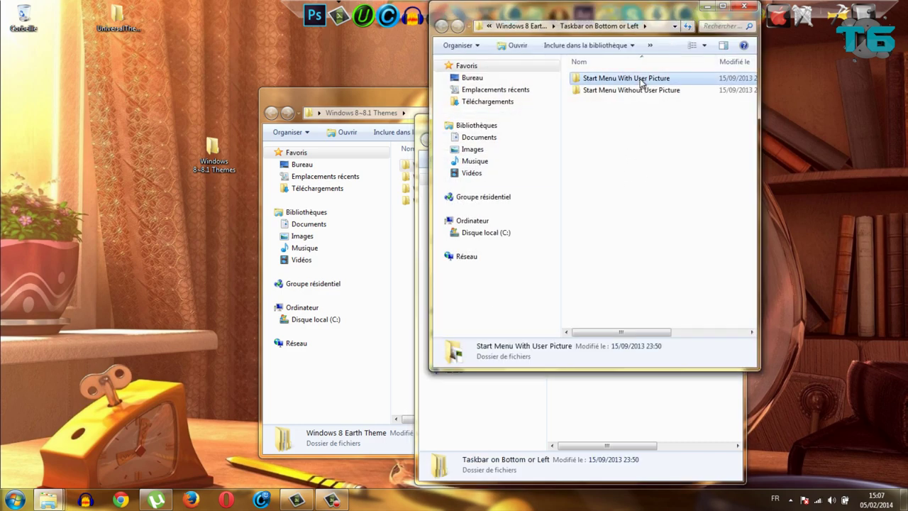
pyautogui.moveTo(717, 83); pyautogui.dragTo(648, 197)
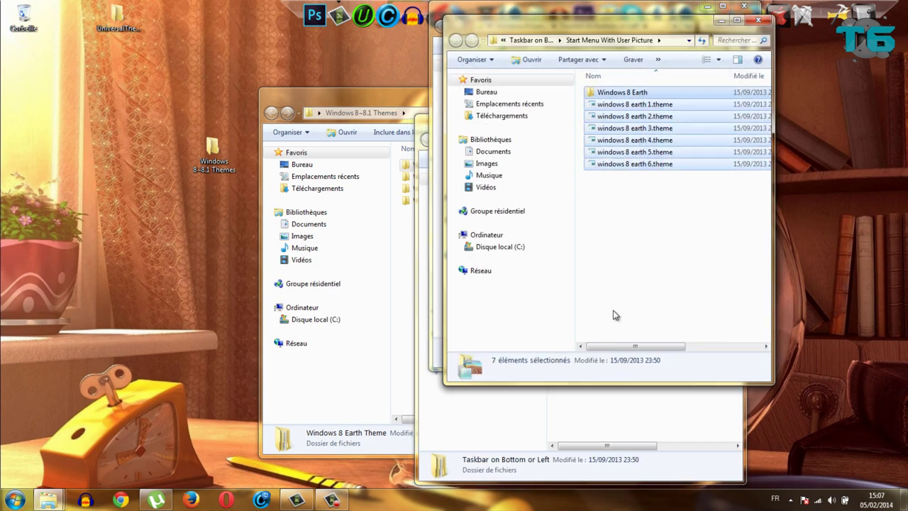
pyautogui.click(658, 298)
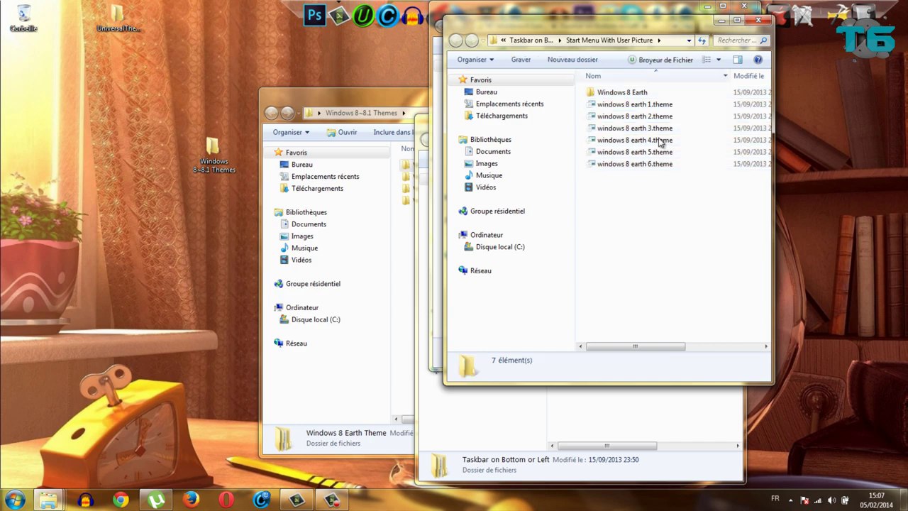
# - Close all the Windows 8 Earth Theme folder windows and the Windows 8~8.1 Themes window
pyautogui.press('BackSpace')
pyautogui.doubleClick(667, 30)
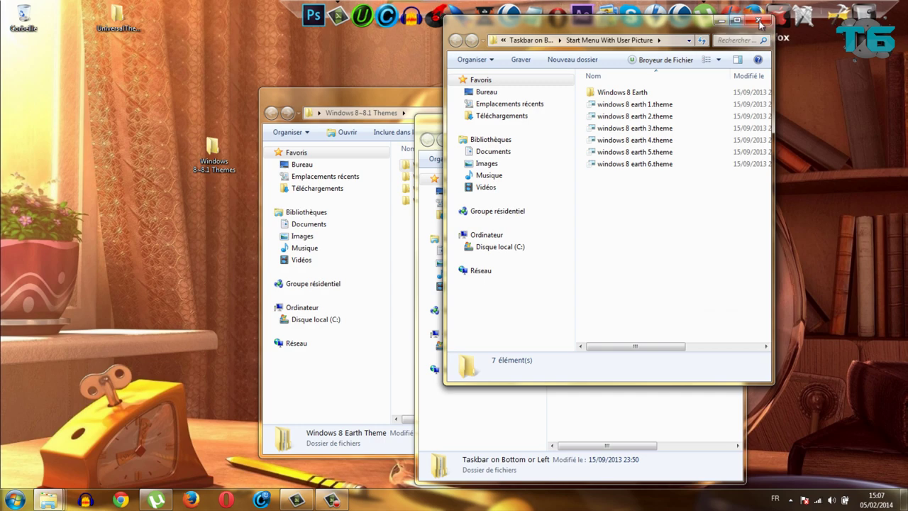
pyautogui.press('BackSpace')
pyautogui.press('BackSpace')
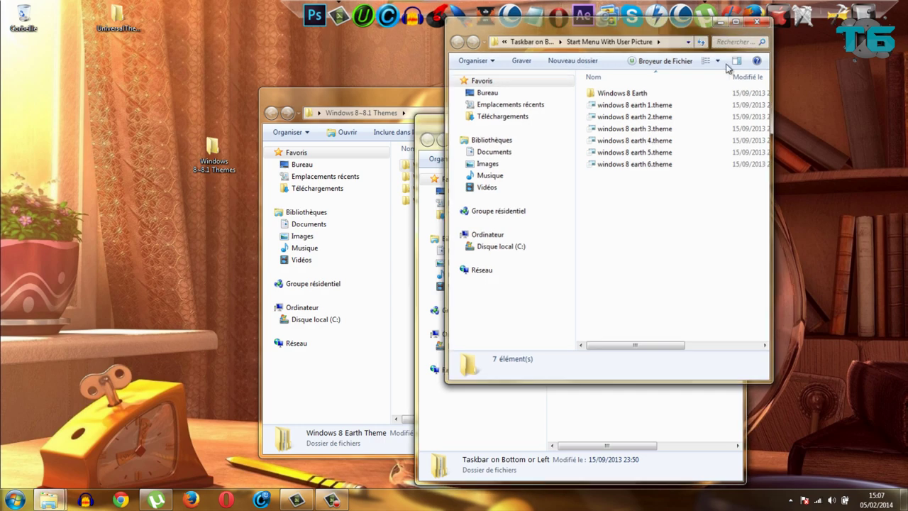
pyautogui.click(733, 122)
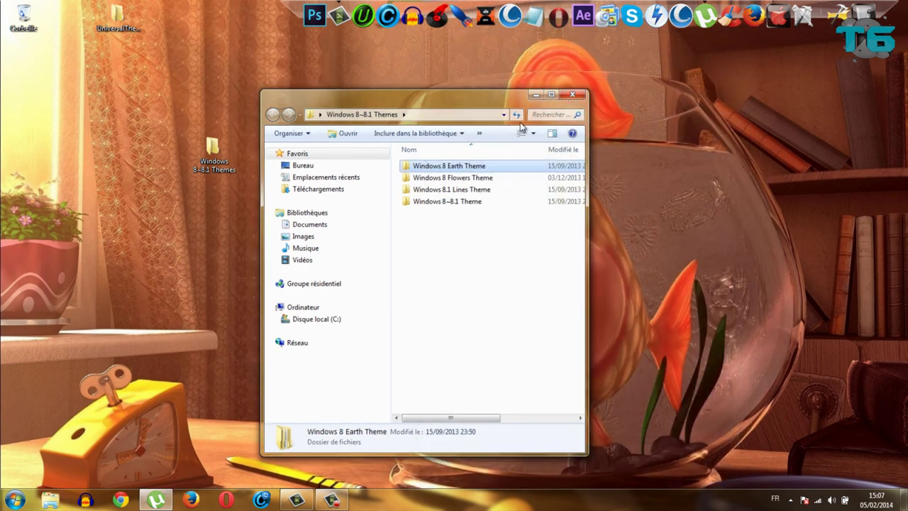
pyautogui.click(573, 93)
# - Move the UniversalThemePatcher_20090409 and Windows 8~8.1 Themes folders from the desktop into the Documents library and close its window
pyautogui.moveTo(213, 149); pyautogui.dragTo(167, 22)
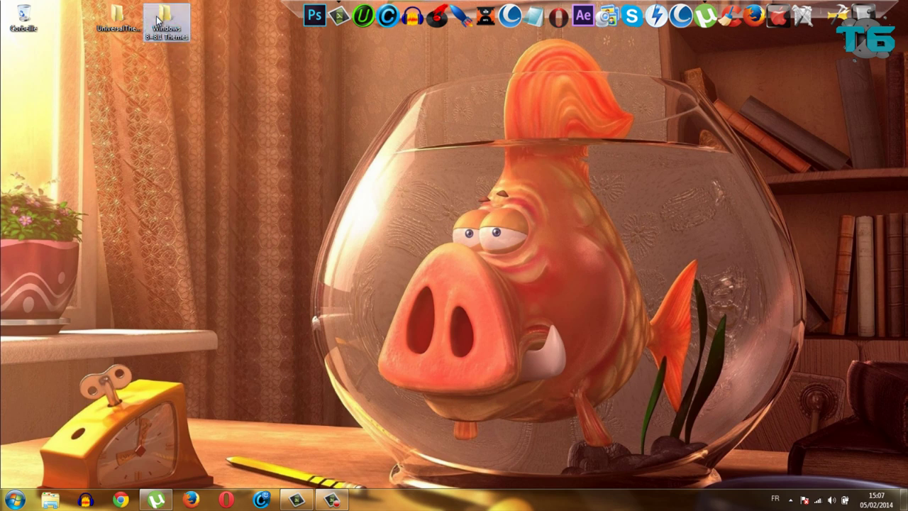
pyautogui.moveTo(160, 32)
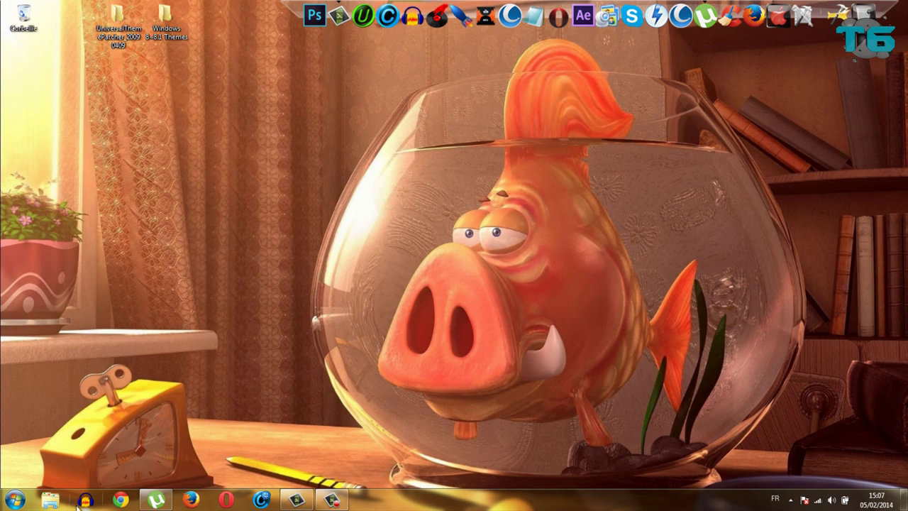
pyautogui.click(50, 501)
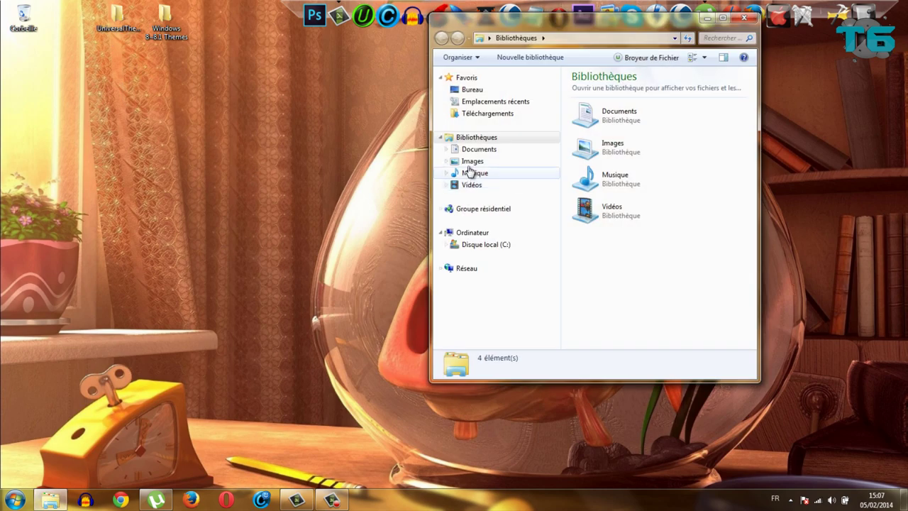
pyautogui.click(477, 150)
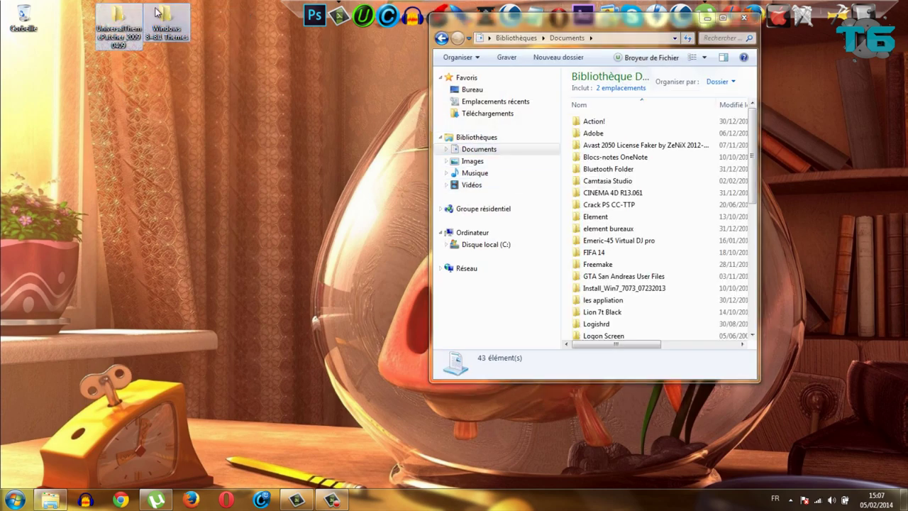
pyautogui.moveTo(447, 121); pyautogui.dragTo(624, 108)
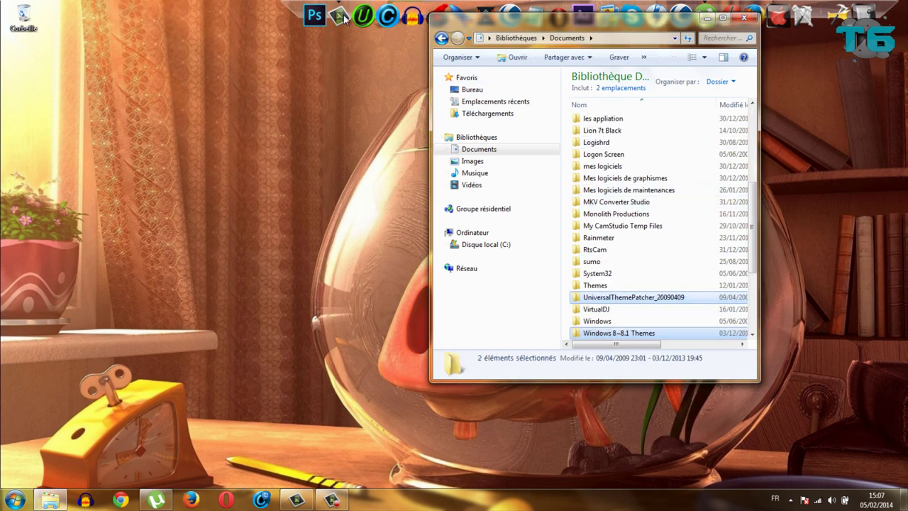
pyautogui.click(747, 19)
# - Apply the installed Windows 8 Flowers 6 theme from the desktop personalization settings and close the settings window
pyautogui.rightClick(428, 196)
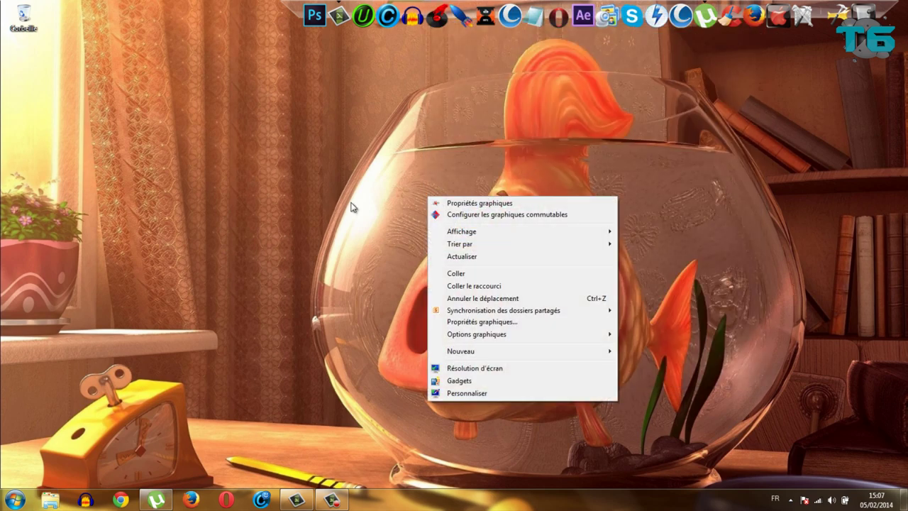
pyautogui.click(509, 396)
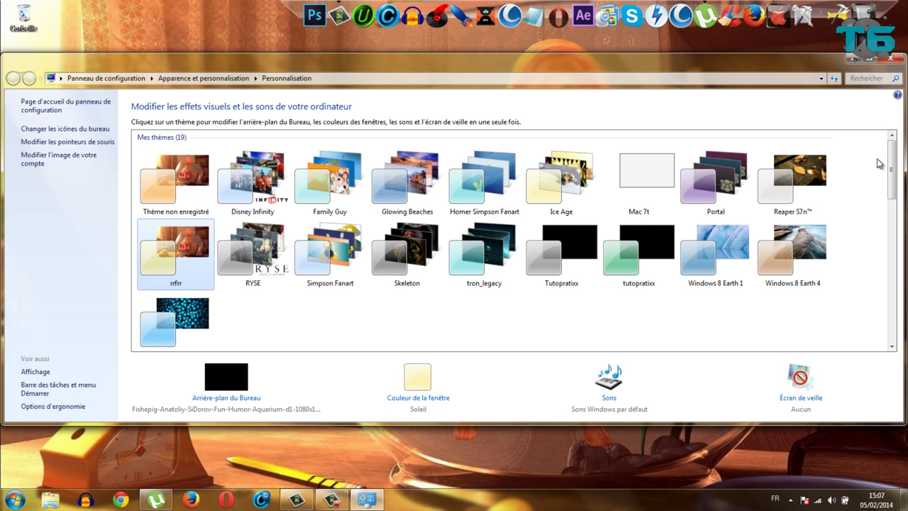
pyautogui.click(872, 59)
pyautogui.scroll(-3, 592, 268)
pyautogui.scroll(-5, 591, 268)
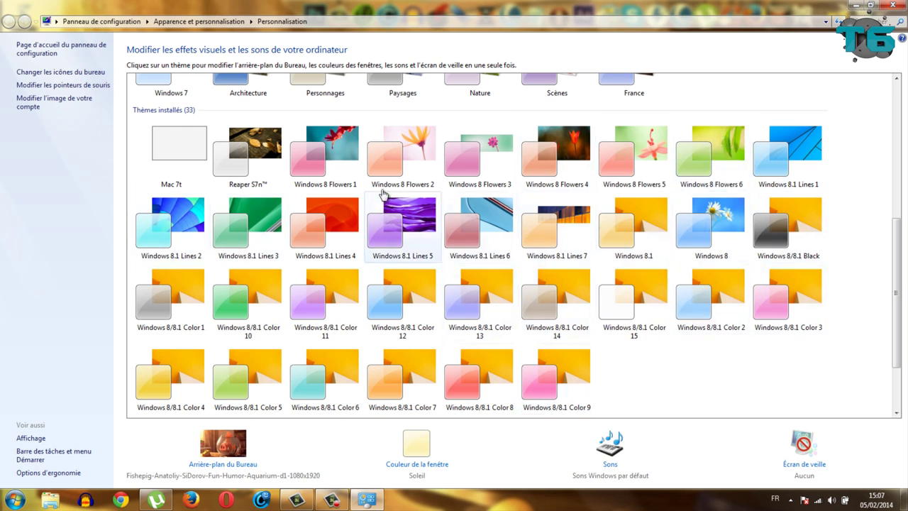
pyautogui.click(714, 147)
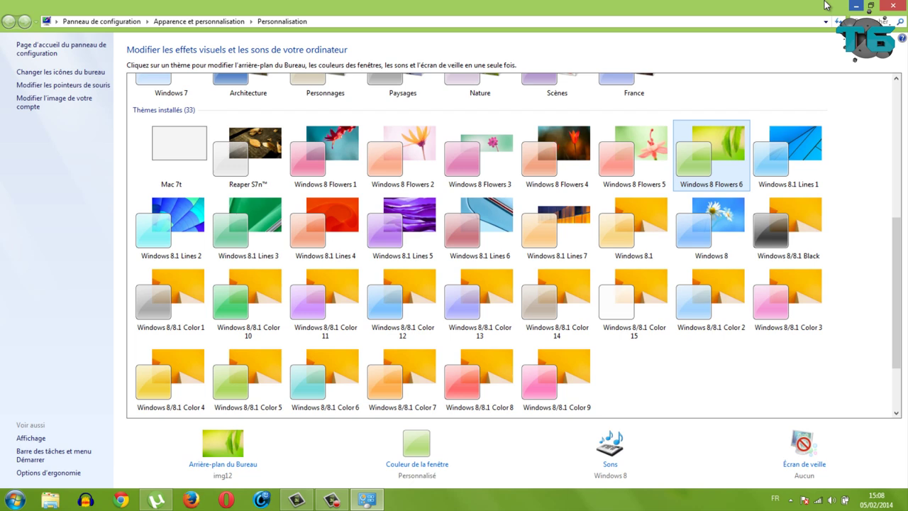
pyautogui.moveTo(783, 8); pyautogui.dragTo(438, 71)
pyautogui.hotkey('alt', 'F4')
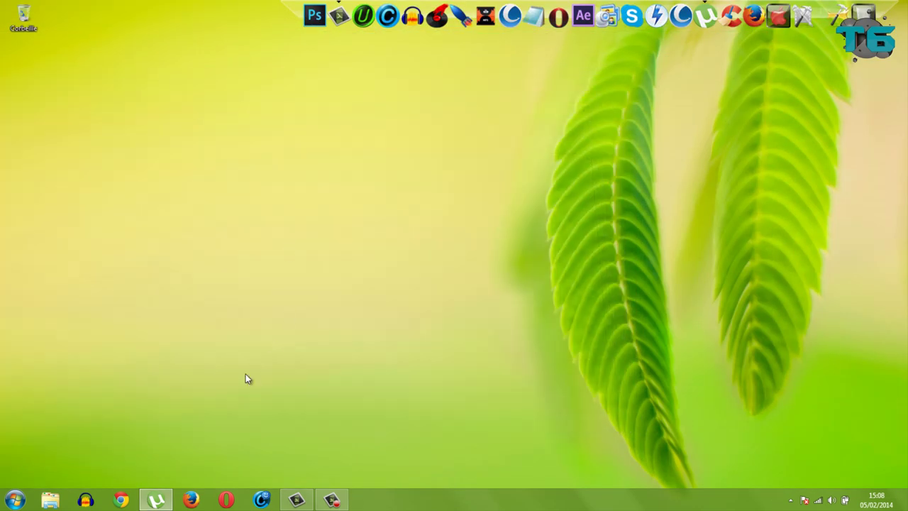
# - Check how the new theme looks on the Ordinateur window and the Firefox window, closing each one
pyautogui.click(6, 501)
pyautogui.click(213, 272)
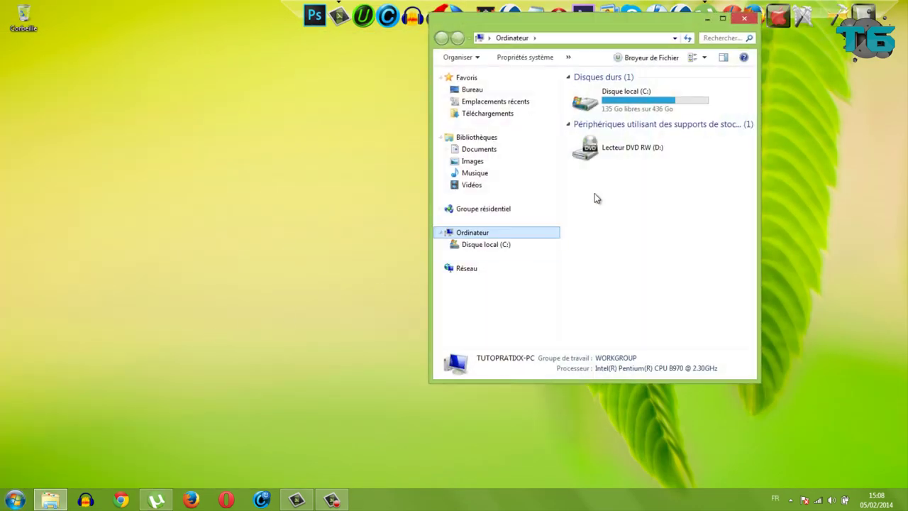
pyautogui.click(743, 19)
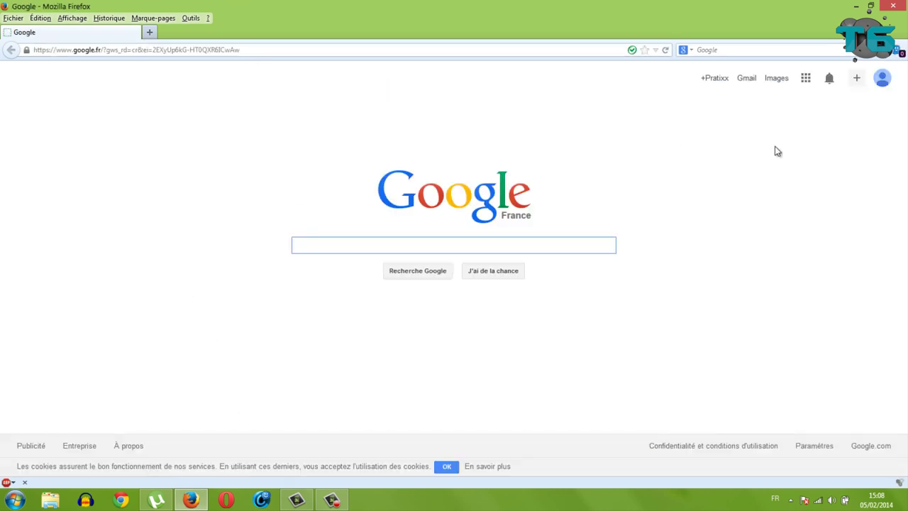
pyautogui.click(888, 7)
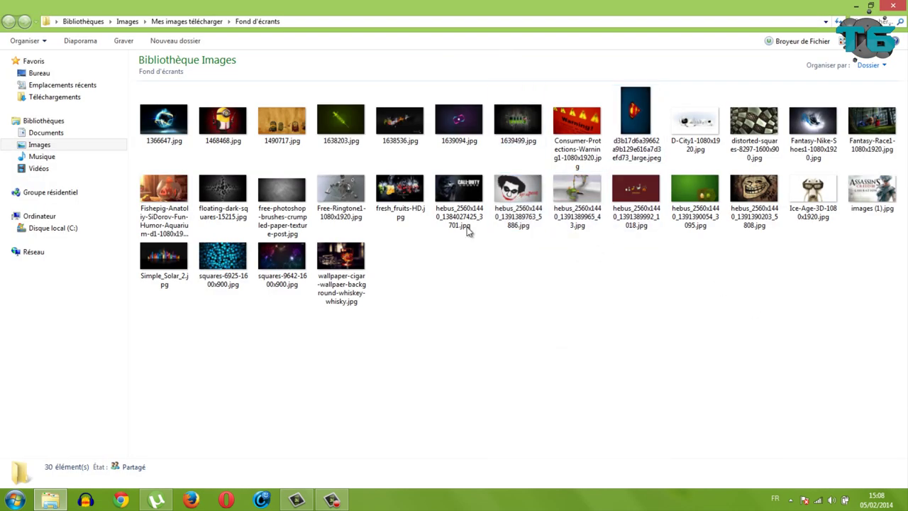
pyautogui.moveTo(447, 5); pyautogui.dragTo(315, 83)
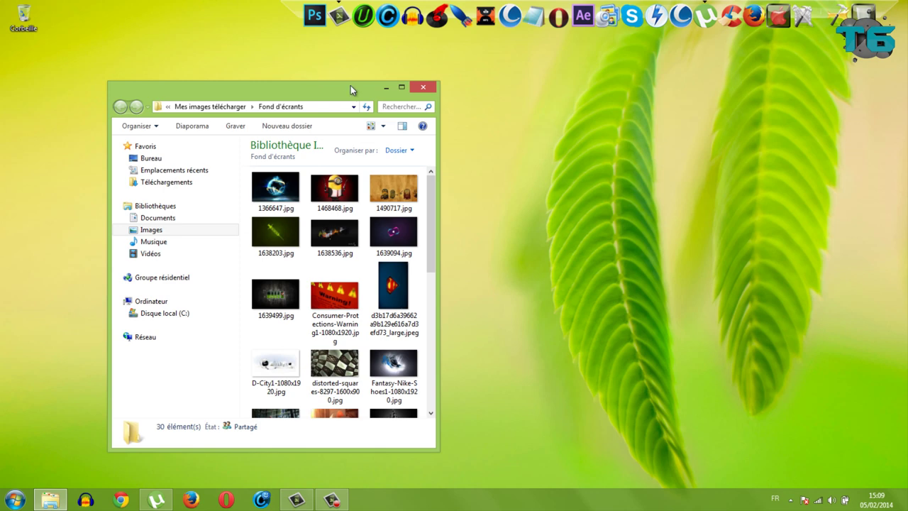
pyautogui.click(400, 88)
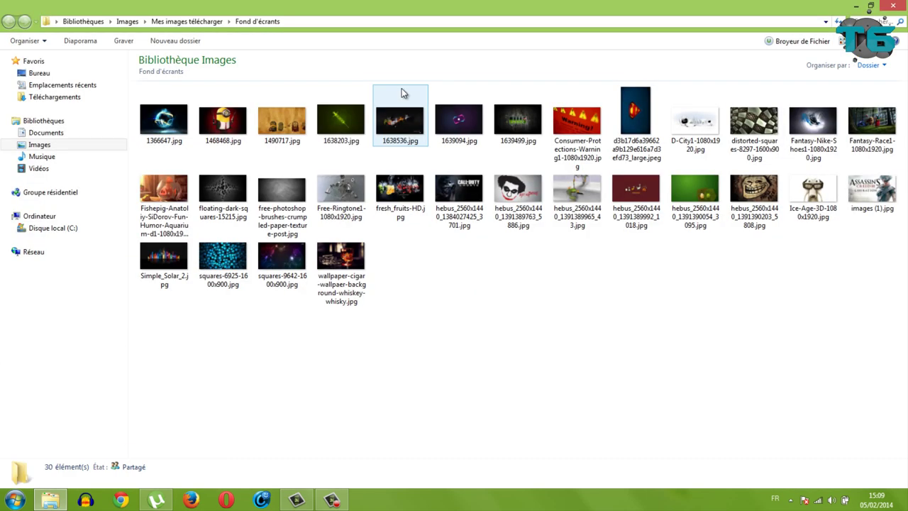
pyautogui.rightClick(676, 192)
pyautogui.click(716, 102)
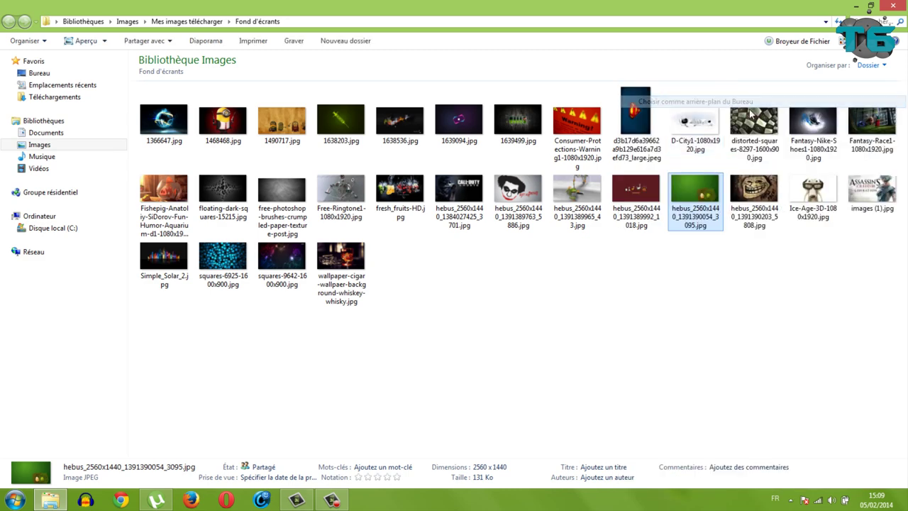
pyautogui.press('super+d')
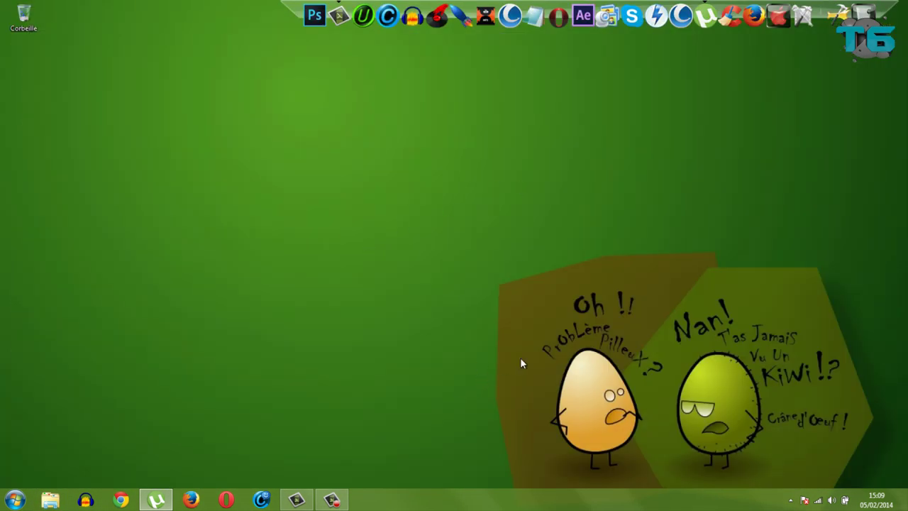
# - Open the Bibliothèques window and reposition it on the desktop to examine how the theme renders its frame
pyautogui.click(66, 499)
pyautogui.moveTo(355, 4); pyautogui.dragTo(247, 79)
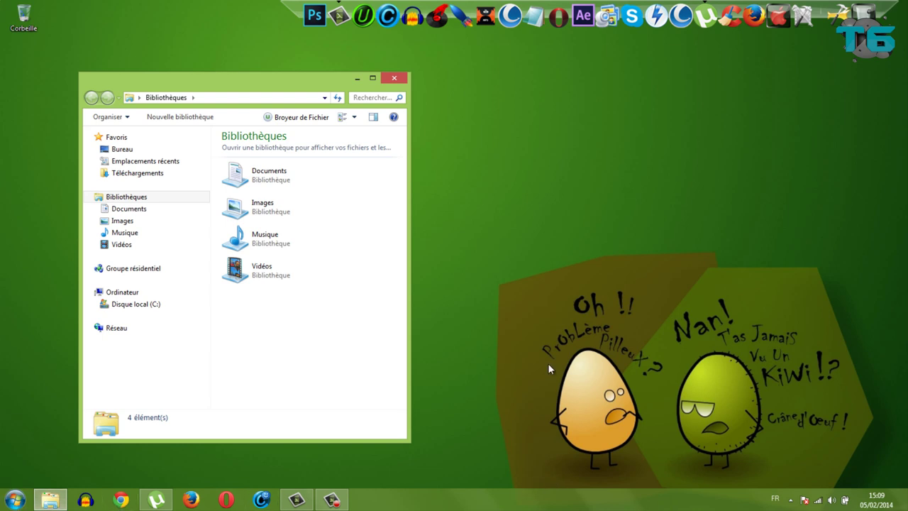
pyautogui.moveTo(320, 90); pyautogui.dragTo(302, 87)
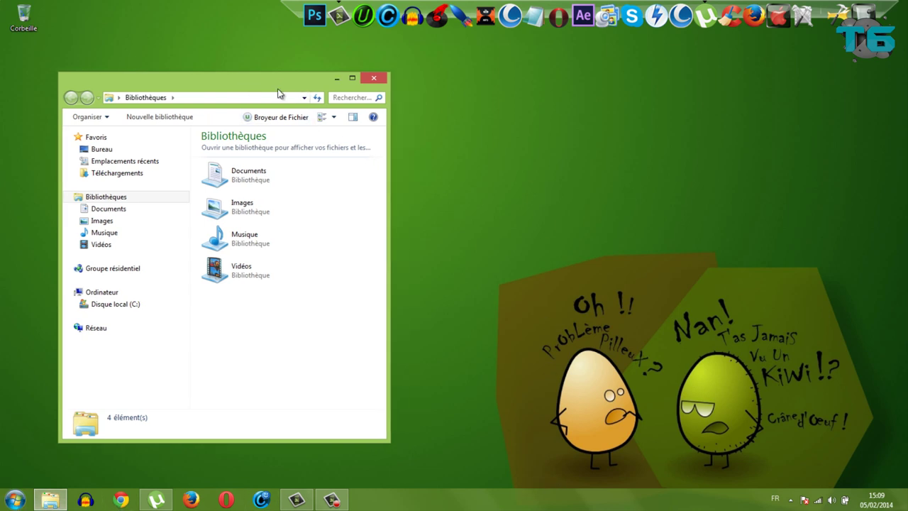
# - Look through the installed Windows 8/8.1 themes in the desktop personalization settings, and close both the settings and Bibliothèques windows
pyautogui.rightClick(532, 126)
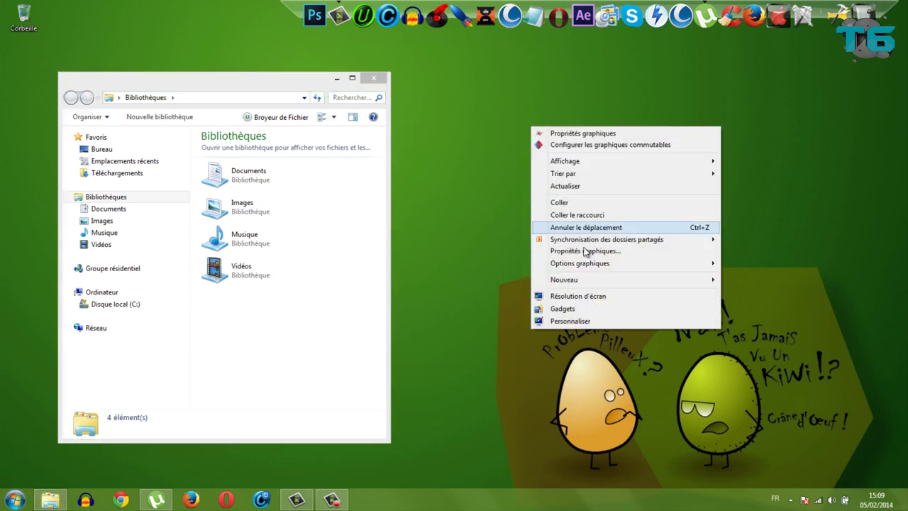
pyautogui.click(577, 318)
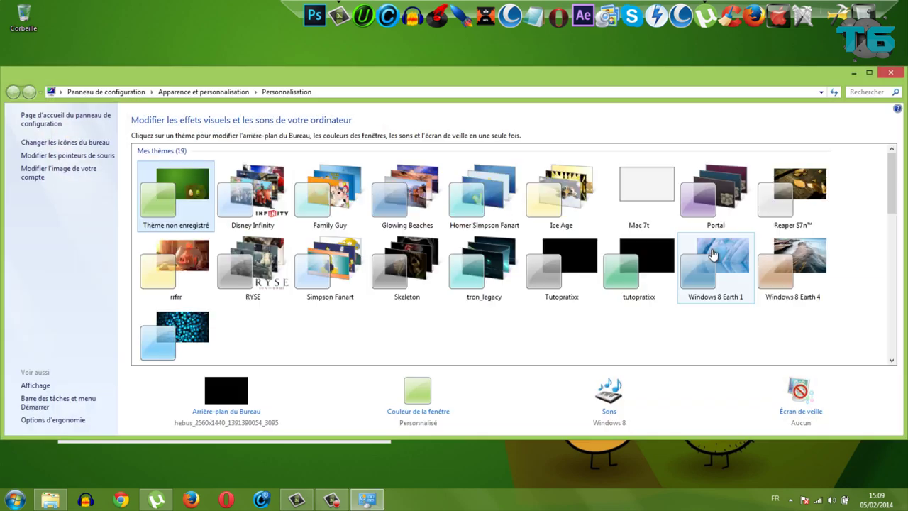
pyautogui.scroll(-5, 578, 282)
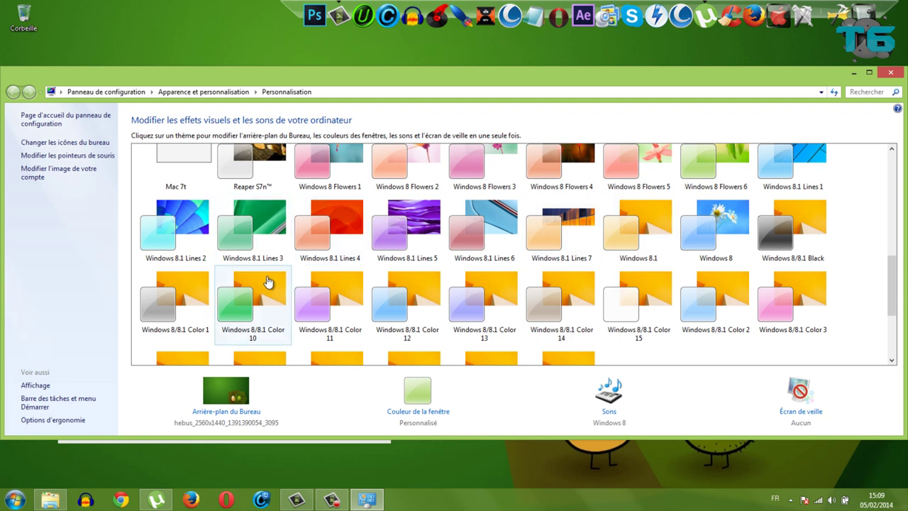
pyautogui.scroll(-3, 312, 256)
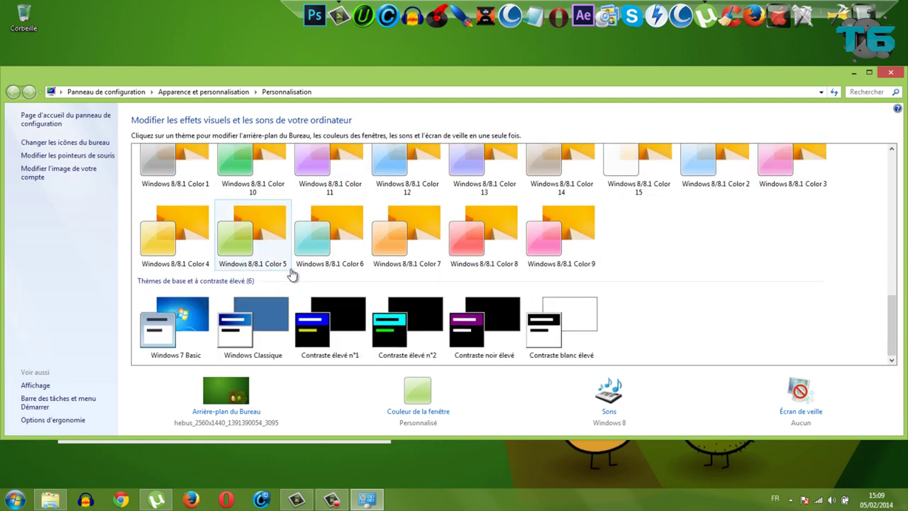
pyautogui.click(893, 73)
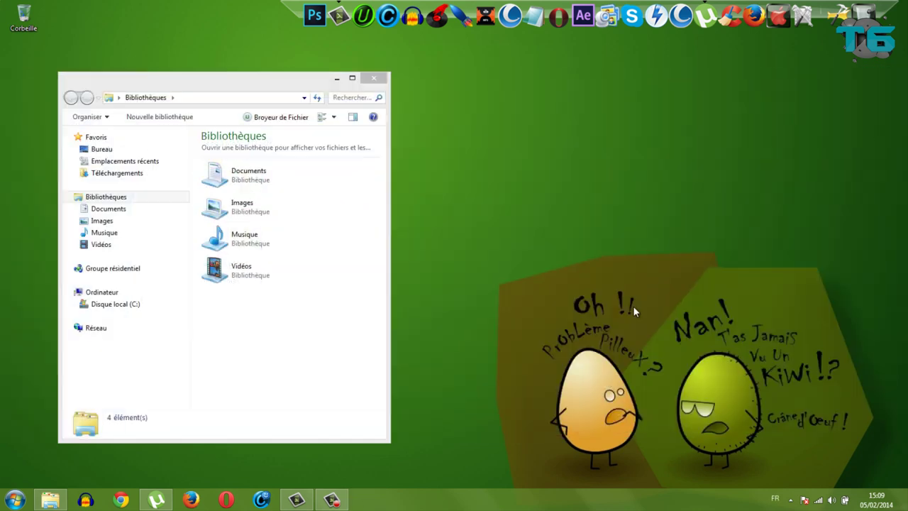
pyautogui.click(372, 78)
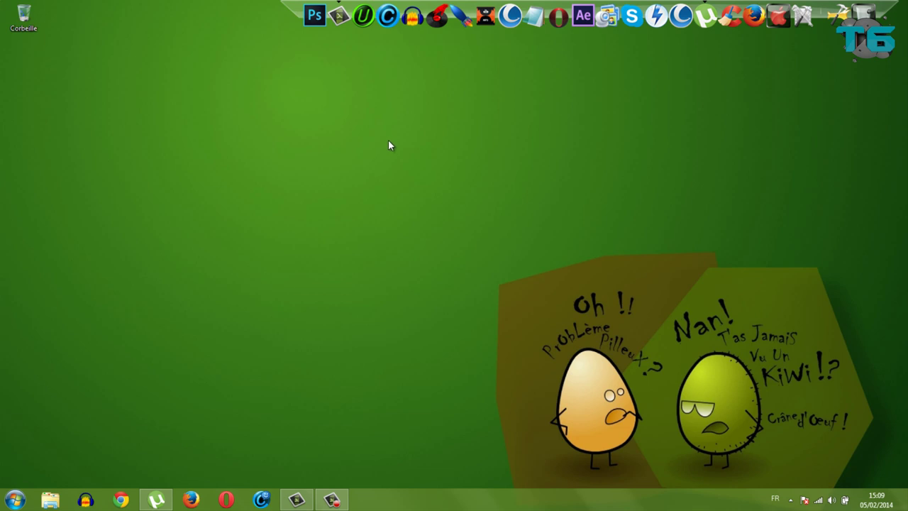